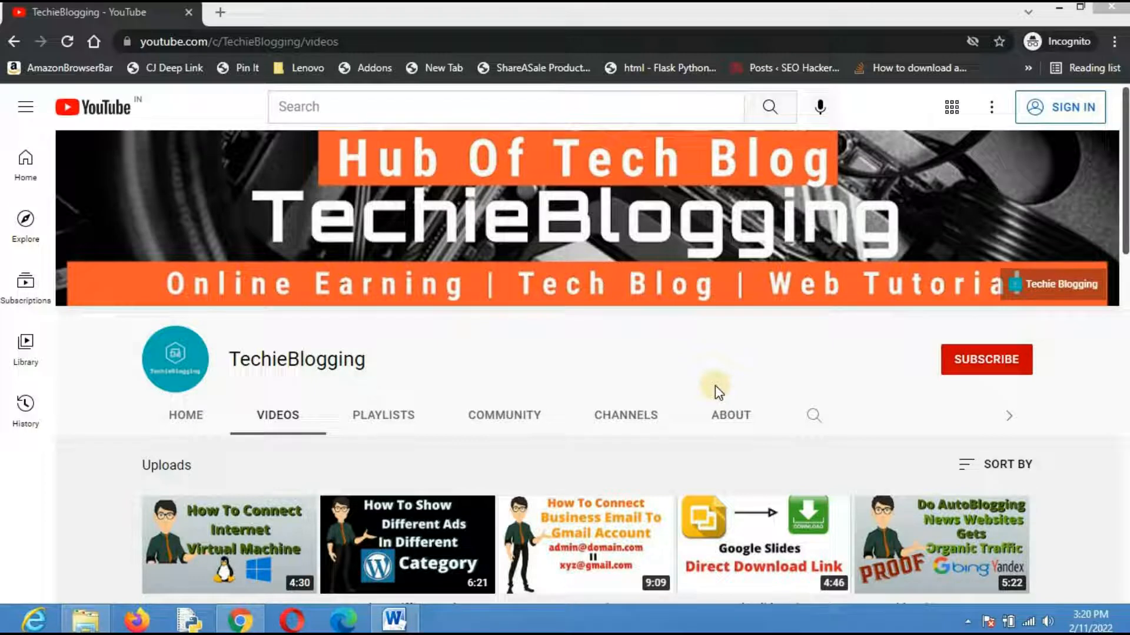
# Open techieblogging.com/chemicloud in a new browser tab.
pyautogui.click(222, 9)
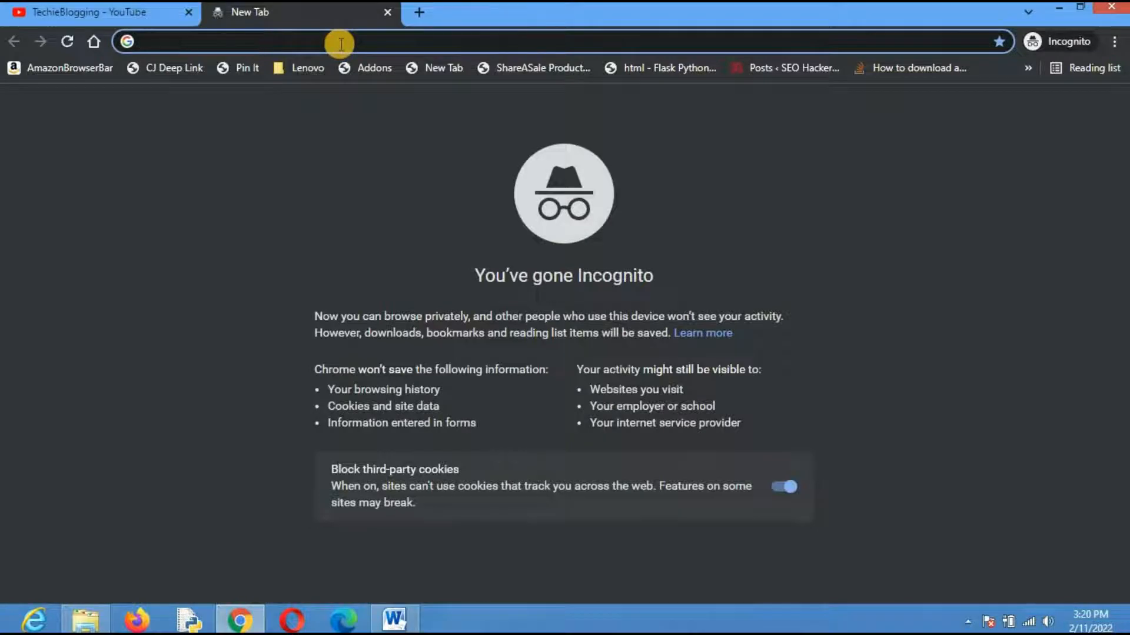
pyautogui.write('techieblogging.com')
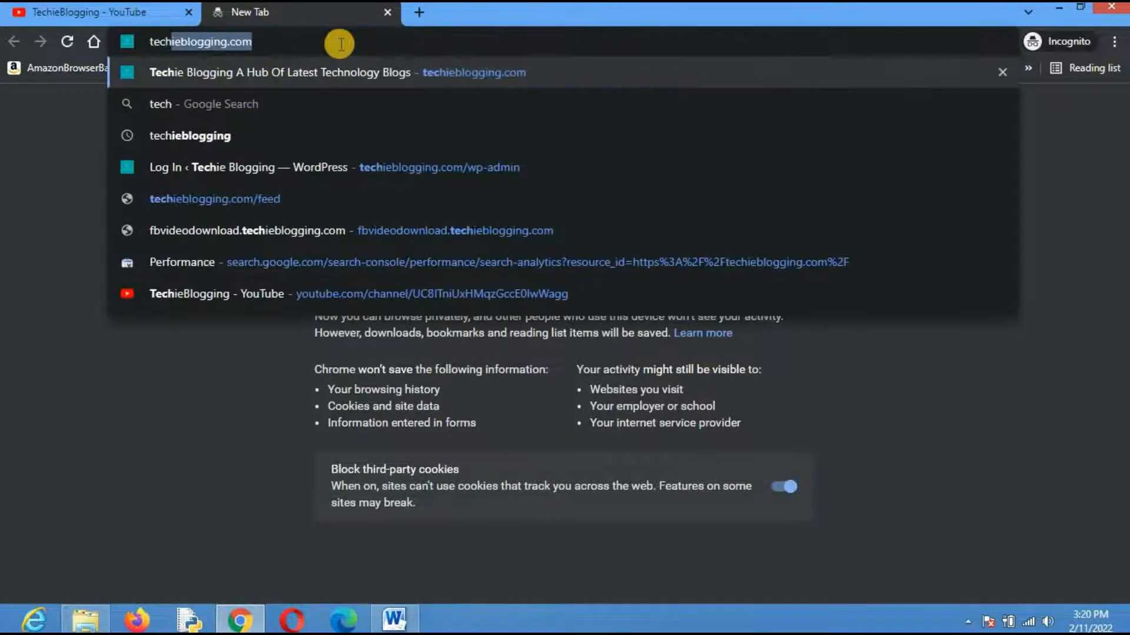
pyautogui.press('End')
pyautogui.write('/')
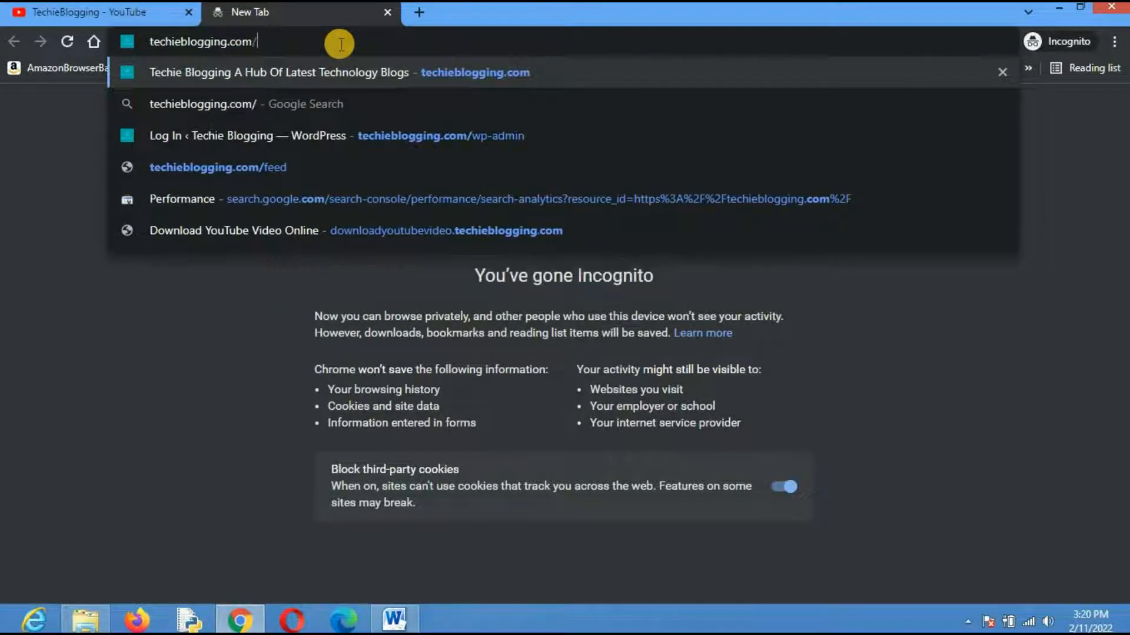
pyautogui.write('chemilco')
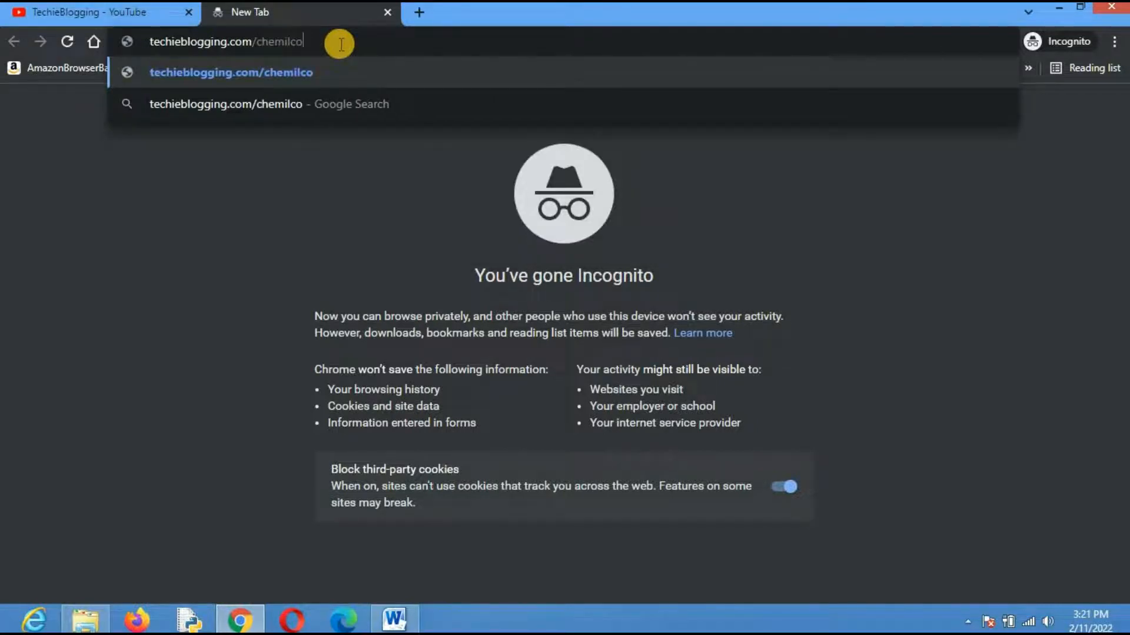
pyautogui.press('BackSpace')
pyautogui.press('BackSpace')
pyautogui.press('BackSpace')
pyautogui.write('cloud')
pyautogui.press('Return')
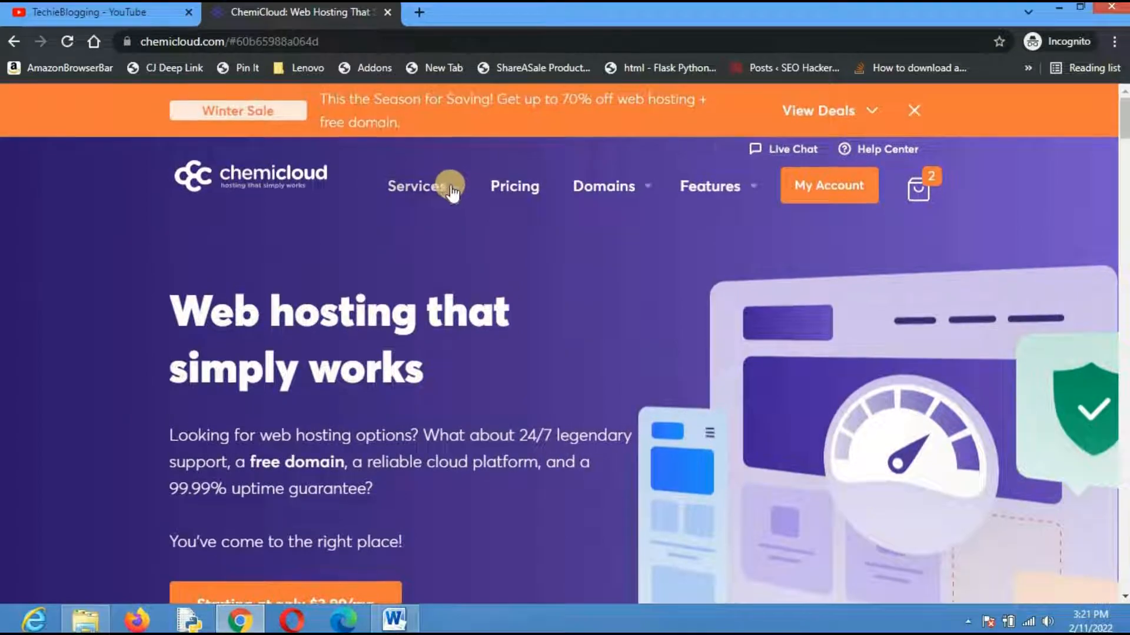
# Open the shared web hosting service page and go to its hosting plans.
pyautogui.click(452, 193)
pyautogui.click(458, 268)
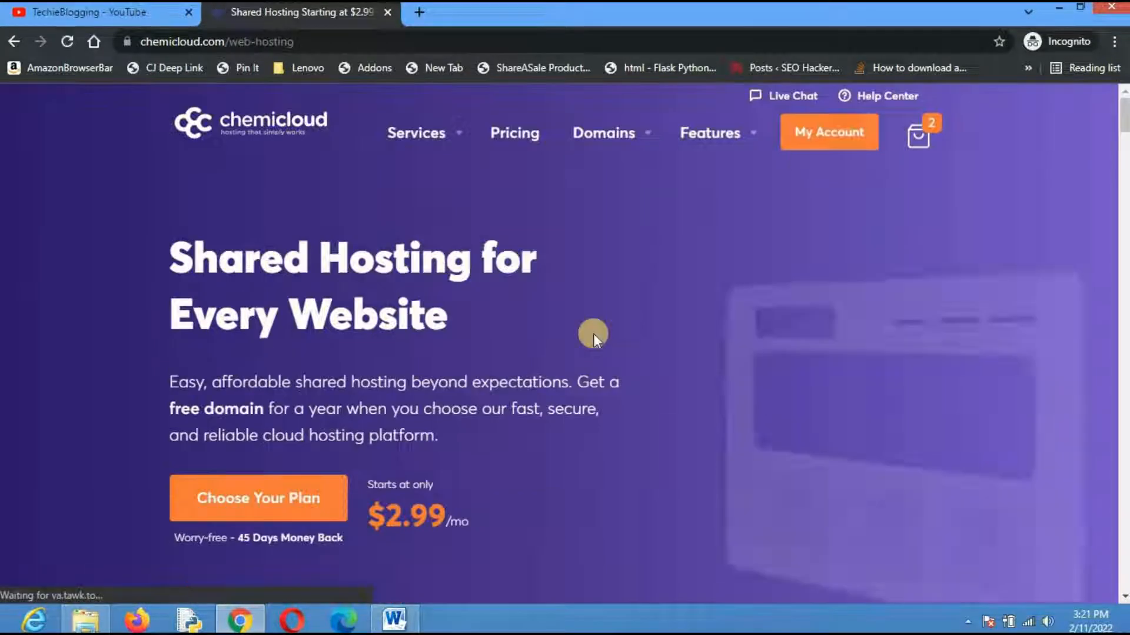
pyautogui.scroll(-3, 593, 333)
pyautogui.scroll(-4, 593, 334)
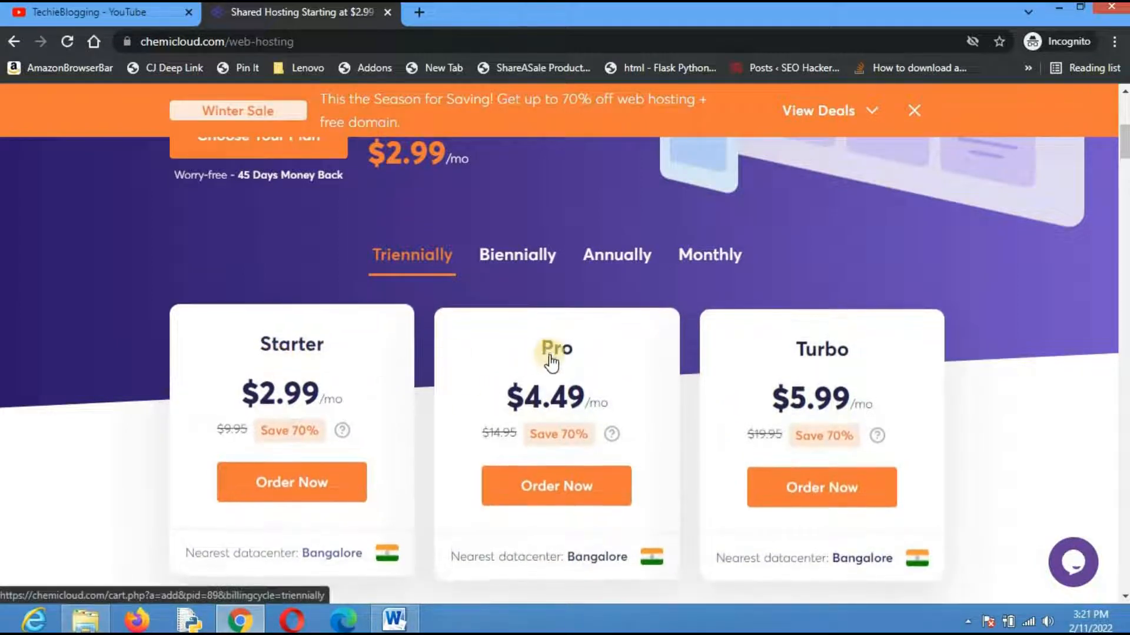
# Compare the prices and essential features of the Starter, Pro and Turbo hosting plans.
pyautogui.scroll(-3, 656, 380)
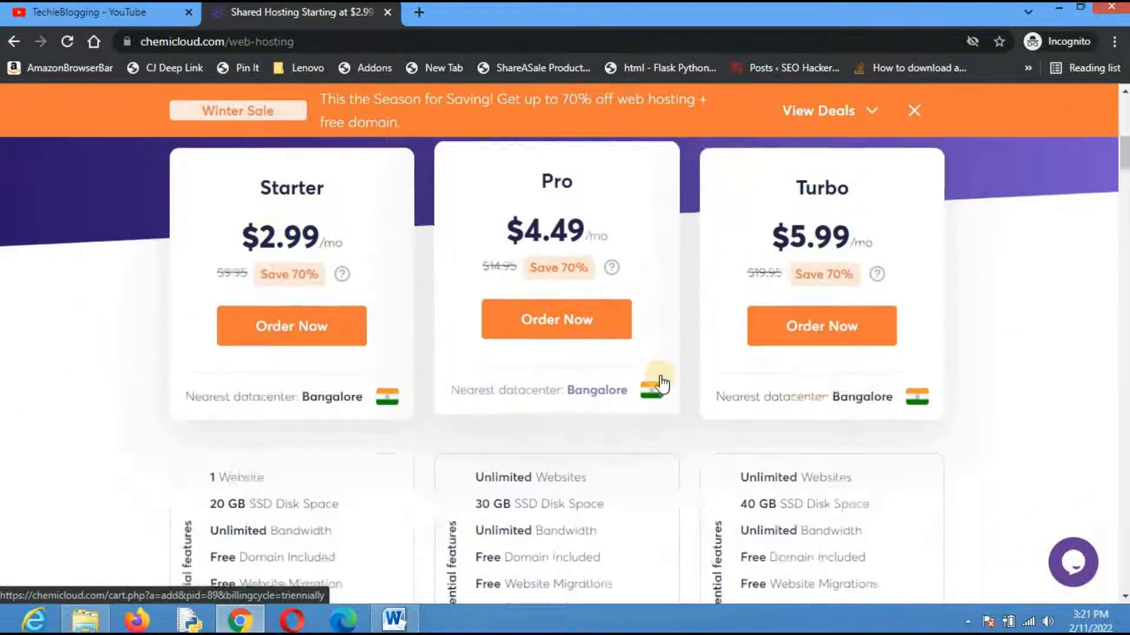
pyautogui.scroll(-1, 662, 391)
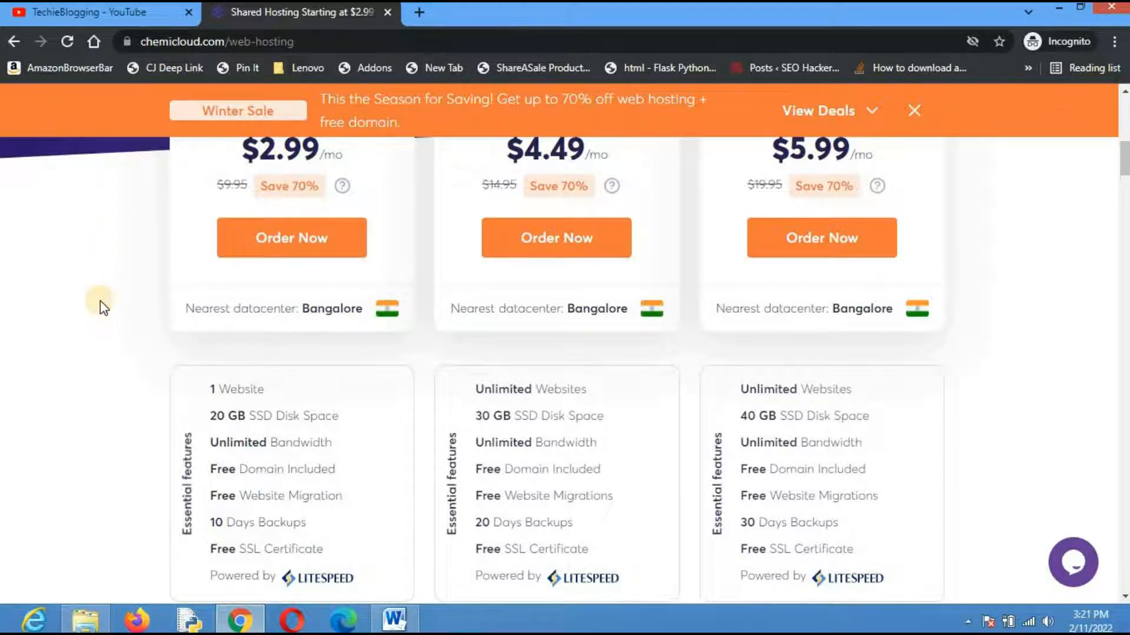
pyautogui.scroll(1, 100, 302)
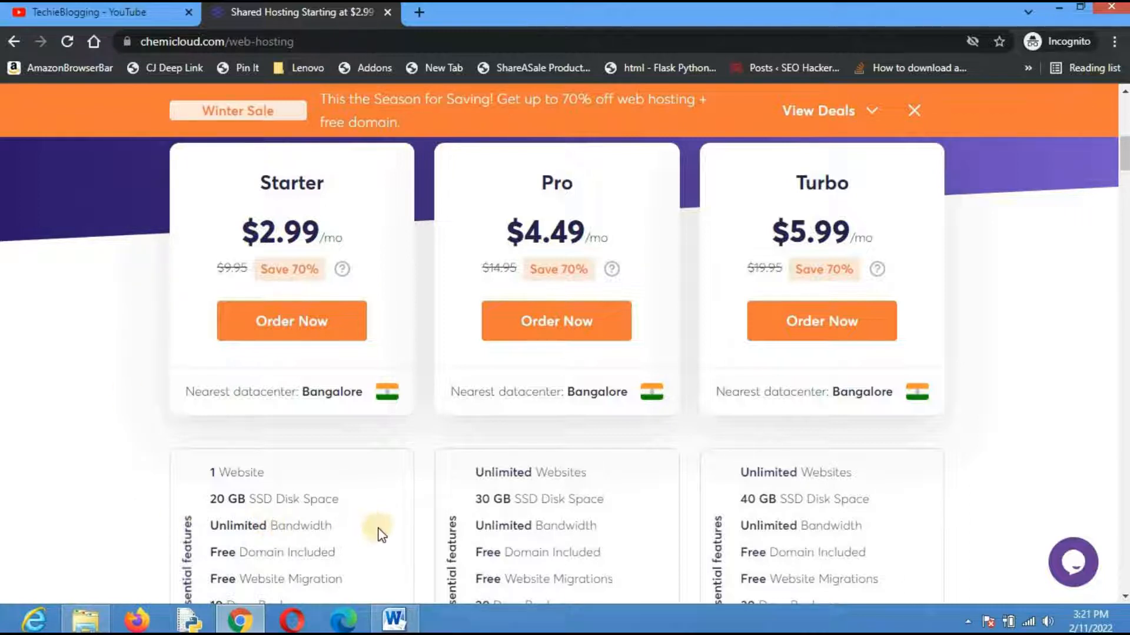
pyautogui.scroll(-1, 353, 525)
pyautogui.scroll(-1, 347, 526)
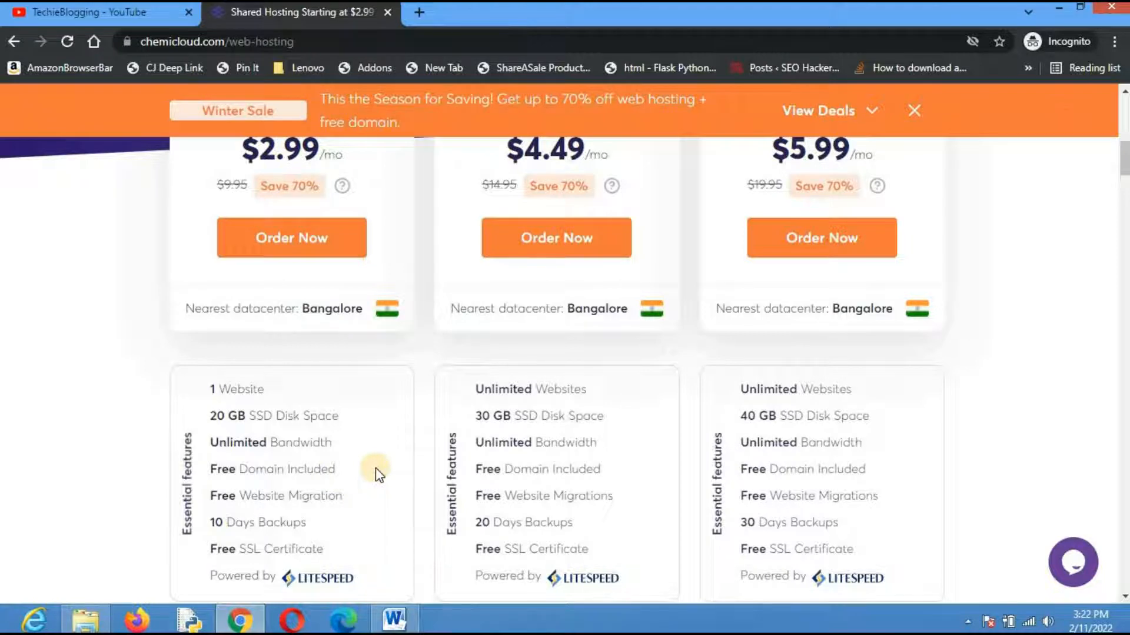
pyautogui.scroll(-1, 376, 468)
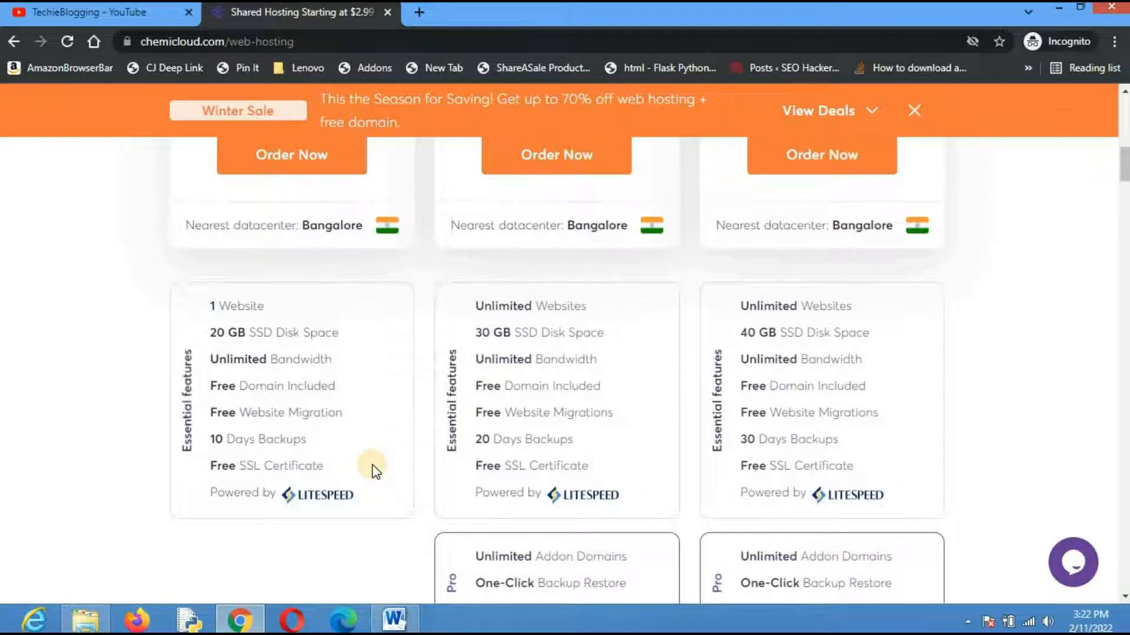
pyautogui.scroll(1, 384, 462)
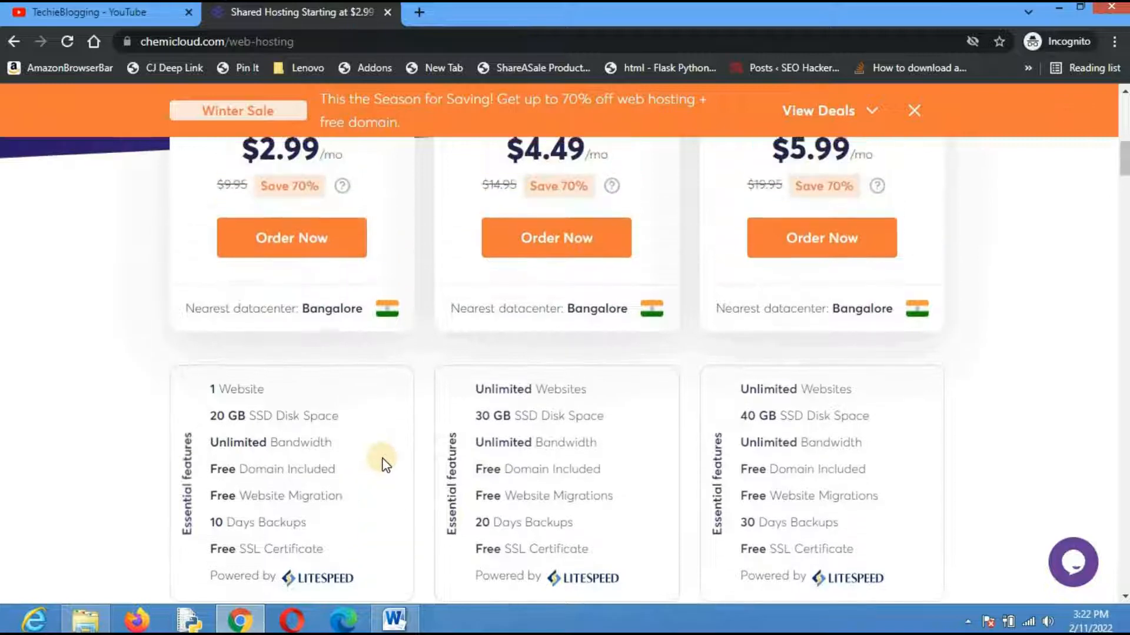
pyautogui.scroll(-1, 384, 462)
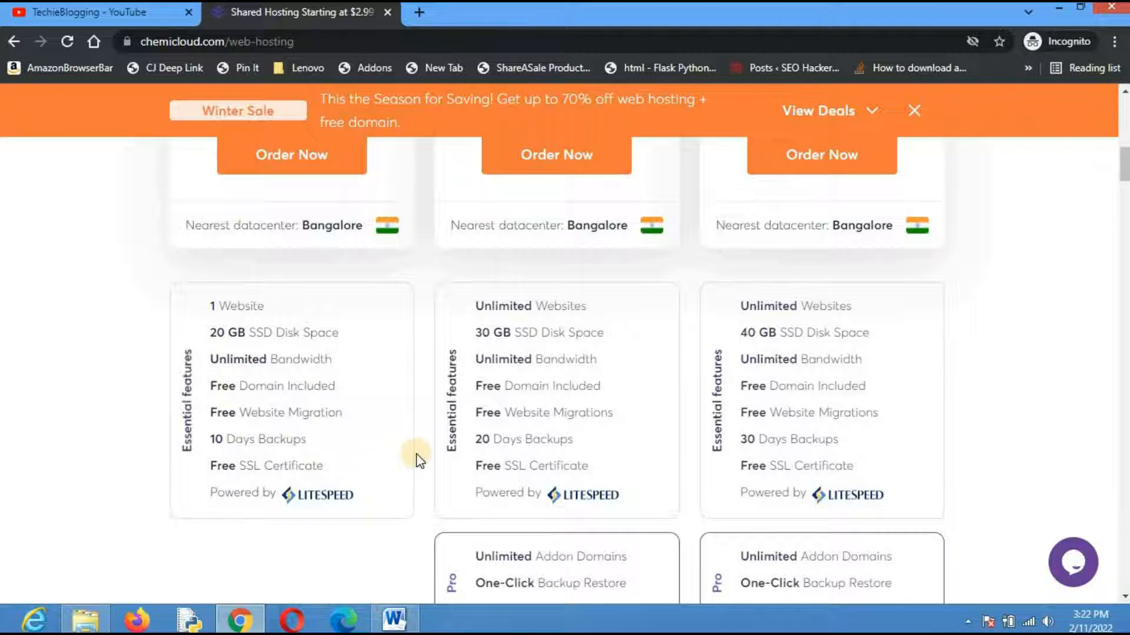
pyautogui.scroll(2, 425, 458)
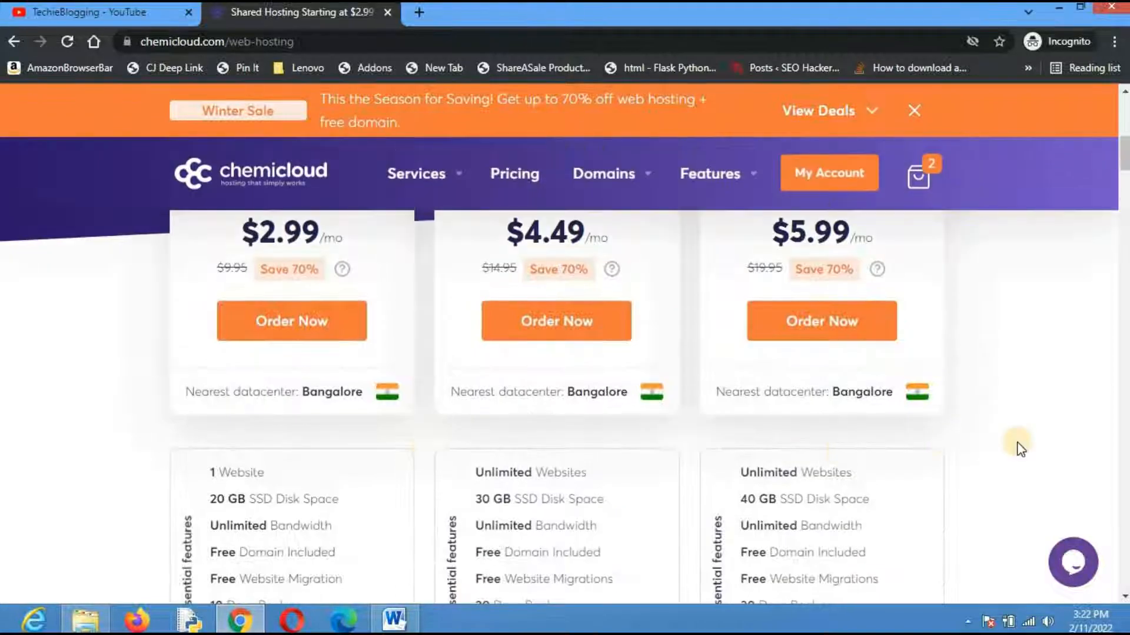
pyautogui.scroll(1, 1017, 443)
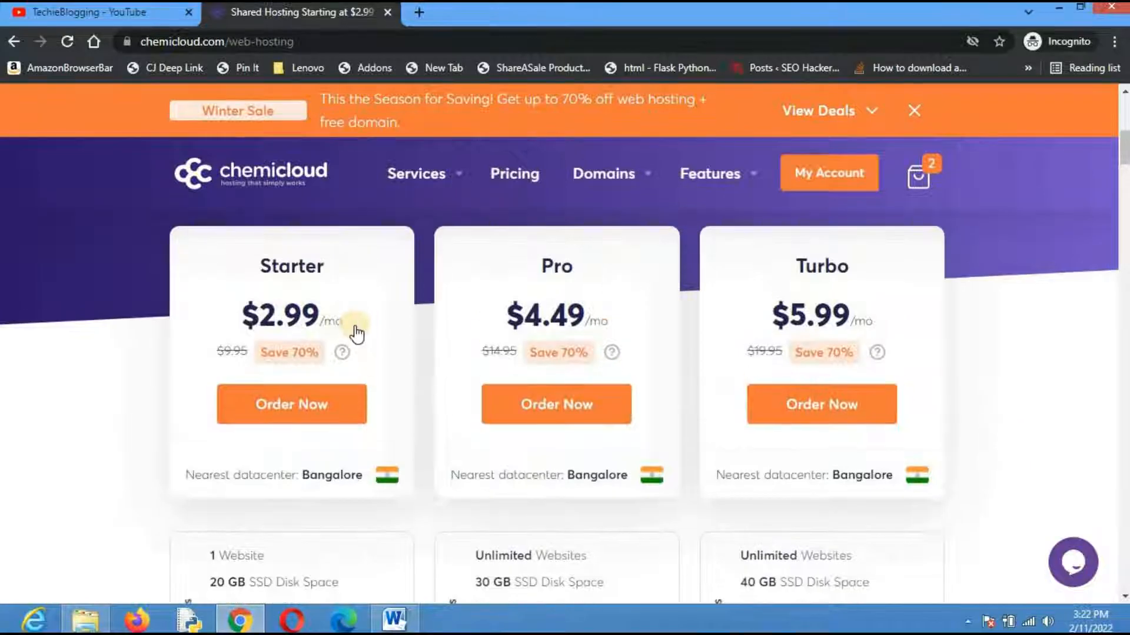
# Order the Starter hosting plan with triennial billing and choose to register a new domain.
pyautogui.click(347, 412)
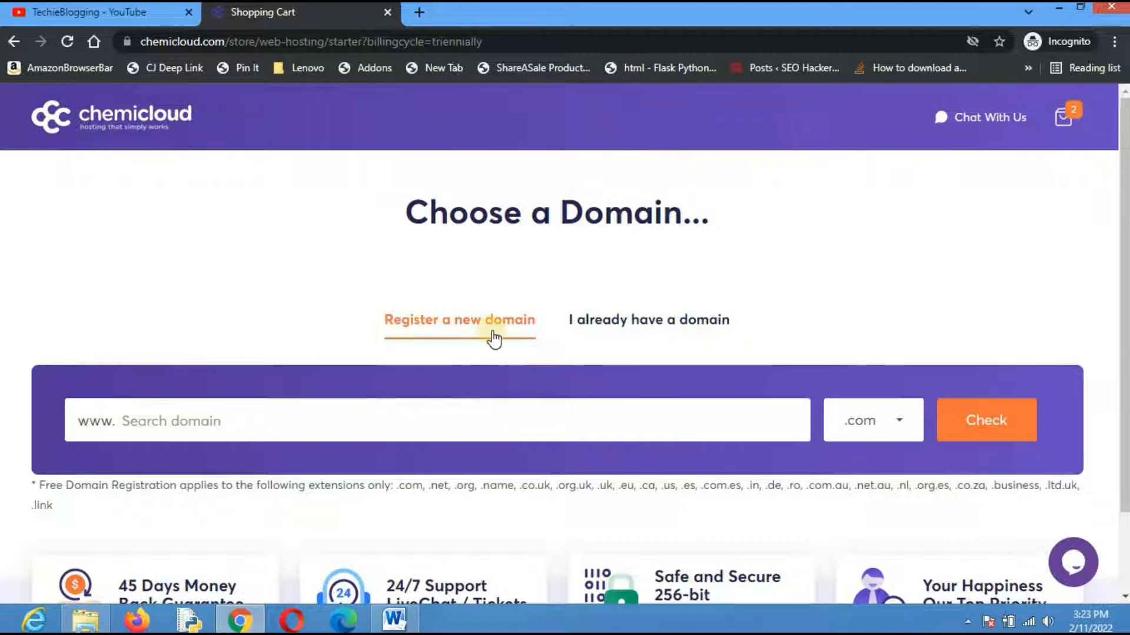
pyautogui.click(637, 334)
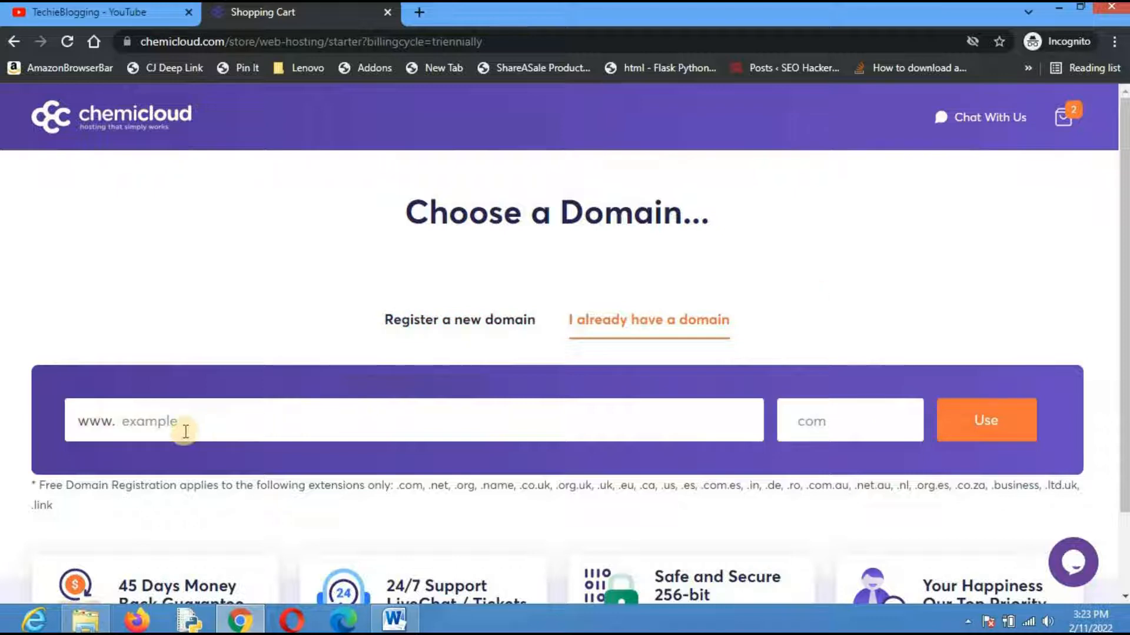
pyautogui.click(217, 428)
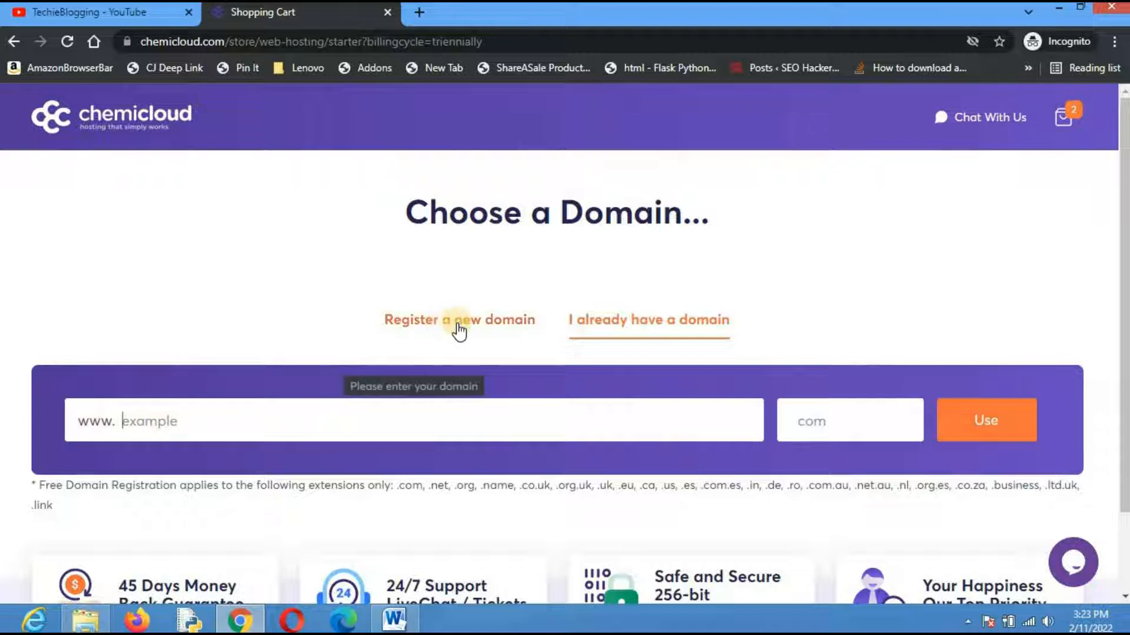
pyautogui.click(382, 326)
# Check the availability of the new domain name djangooncpanel with the .com extension.
pyautogui.click(227, 416)
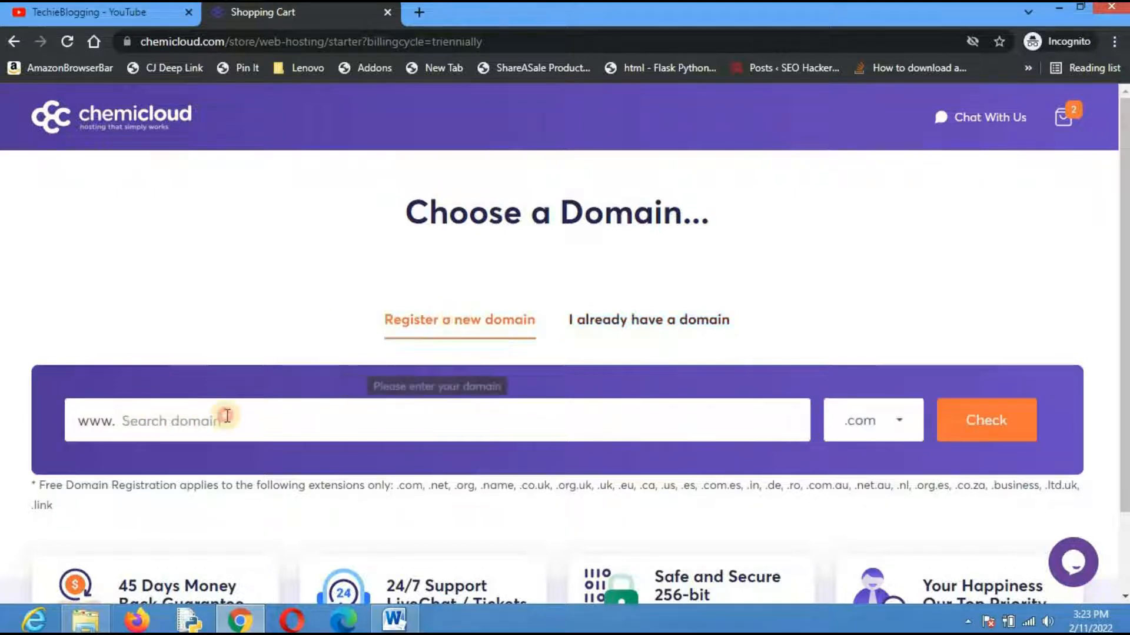
pyautogui.write('djnago')
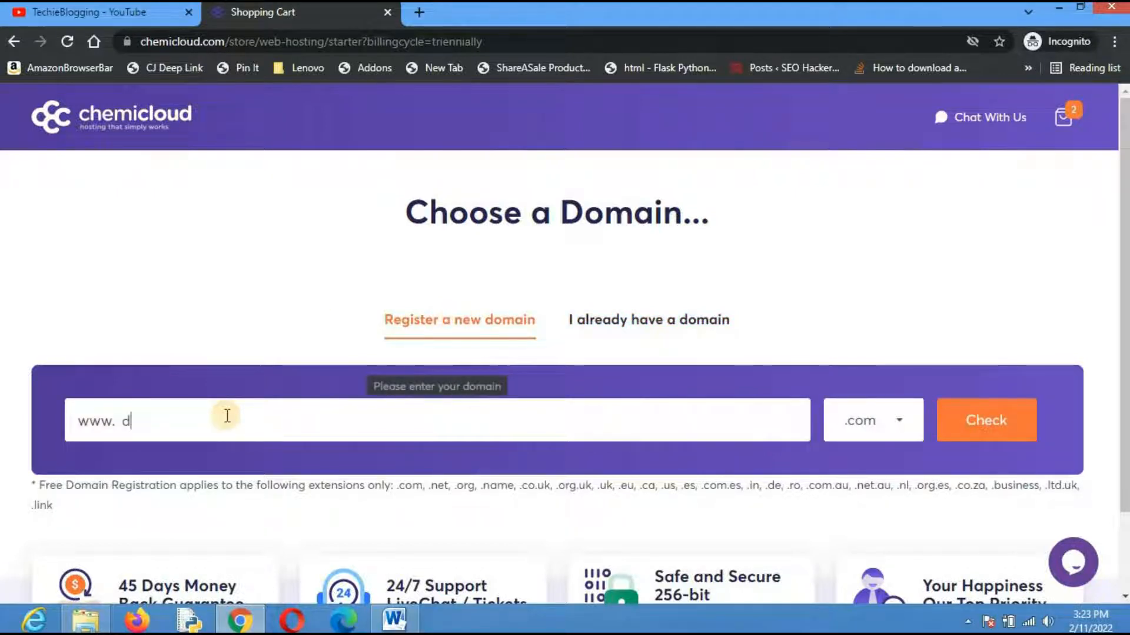
pyautogui.press('BackSpace')
pyautogui.press('BackSpace')
pyautogui.press('BackSpace')
pyautogui.press('BackSpace')
pyautogui.write('angooncpanel')
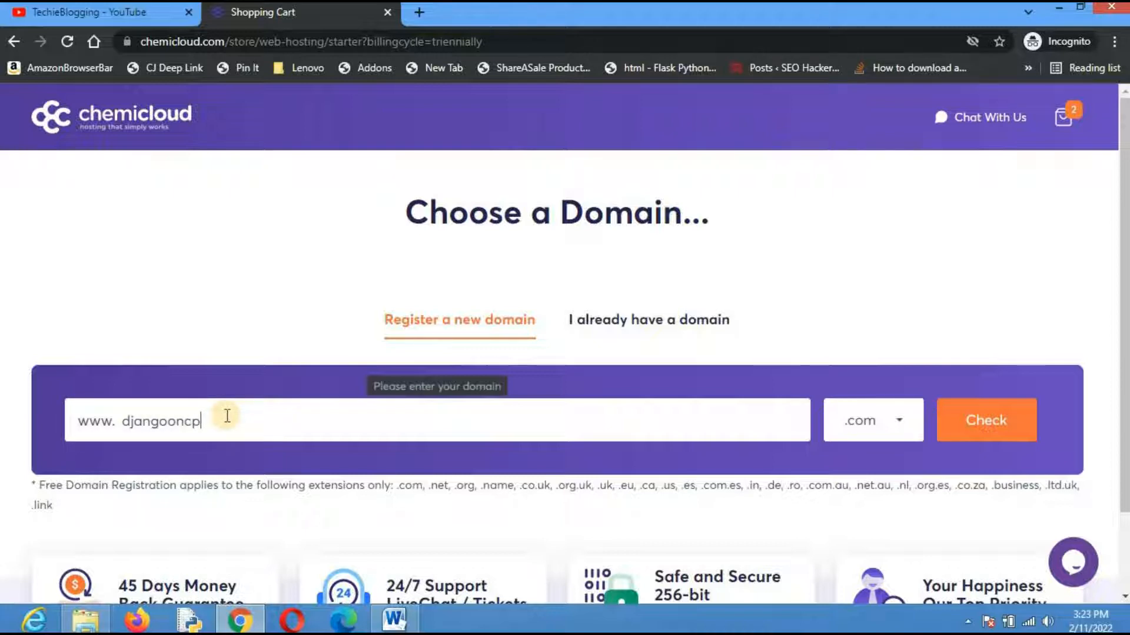
pyautogui.click(957, 413)
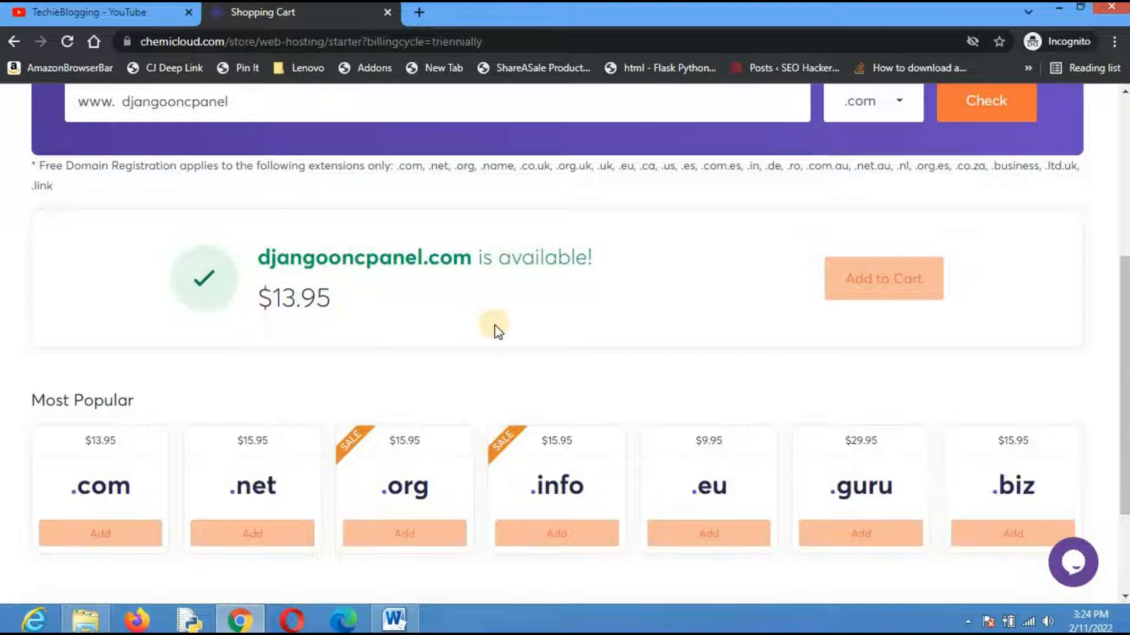
# Add djangooncpanel.com to the cart and continue to the hosting plan configuration.
pyautogui.scroll(-1, 622, 332)
pyautogui.scroll(-2, 619, 330)
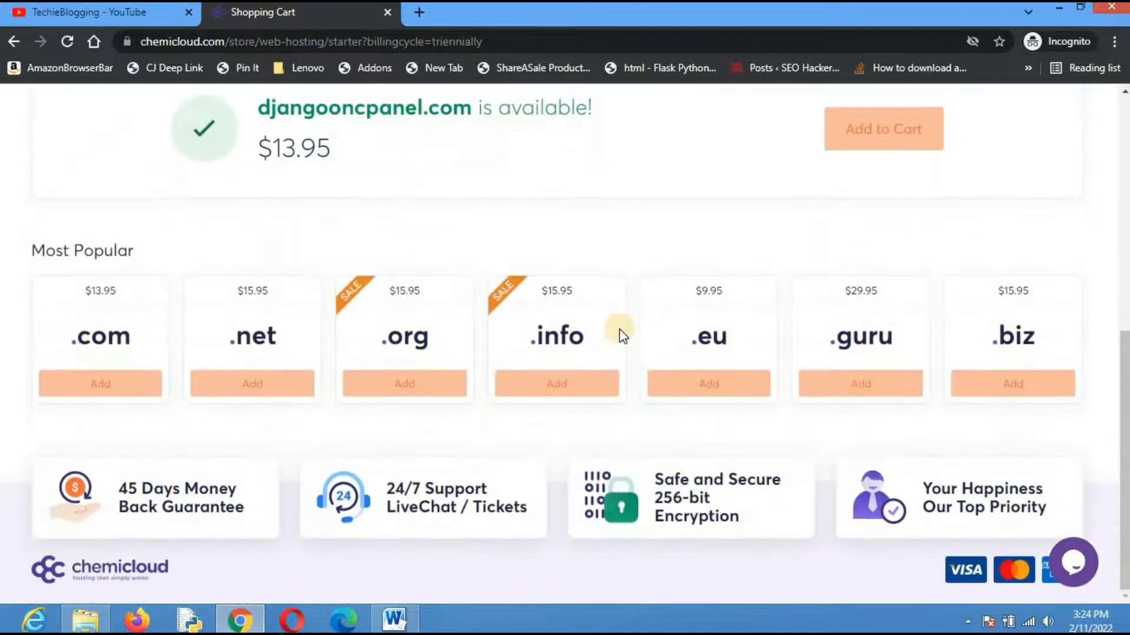
pyautogui.scroll(2, 704, 347)
pyautogui.scroll(2, 705, 347)
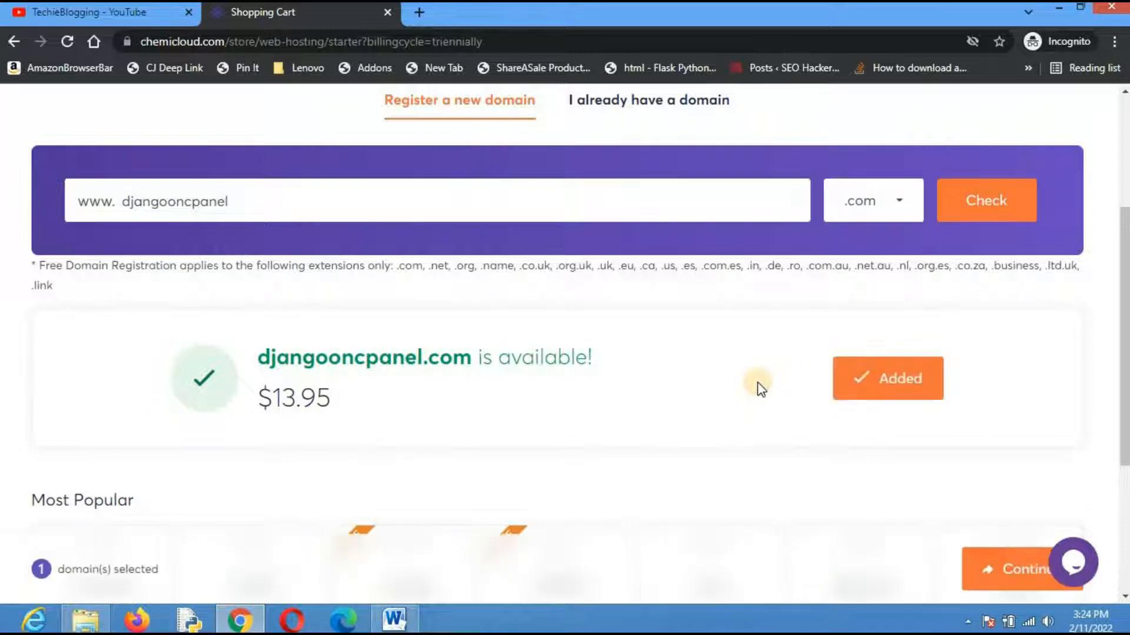
pyautogui.scroll(-1, 1018, 479)
pyautogui.scroll(-2, 1018, 480)
pyautogui.click(991, 580)
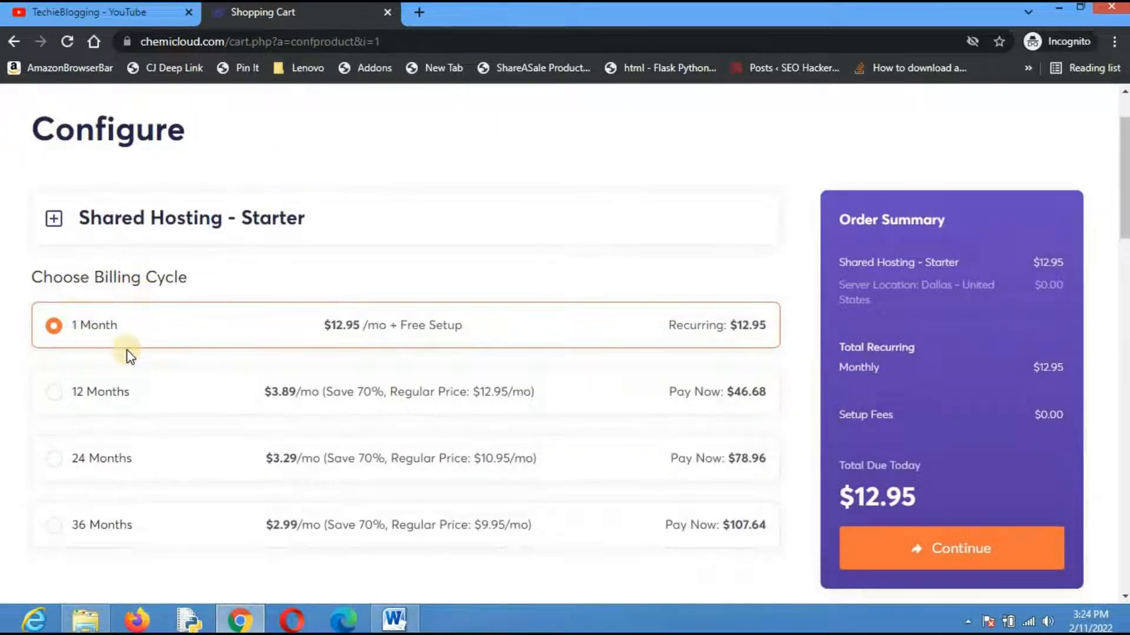
# Set the Starter plan's billing cycle to 36 months and continue to the domain configuration.
pyautogui.scroll(-1, 63, 456)
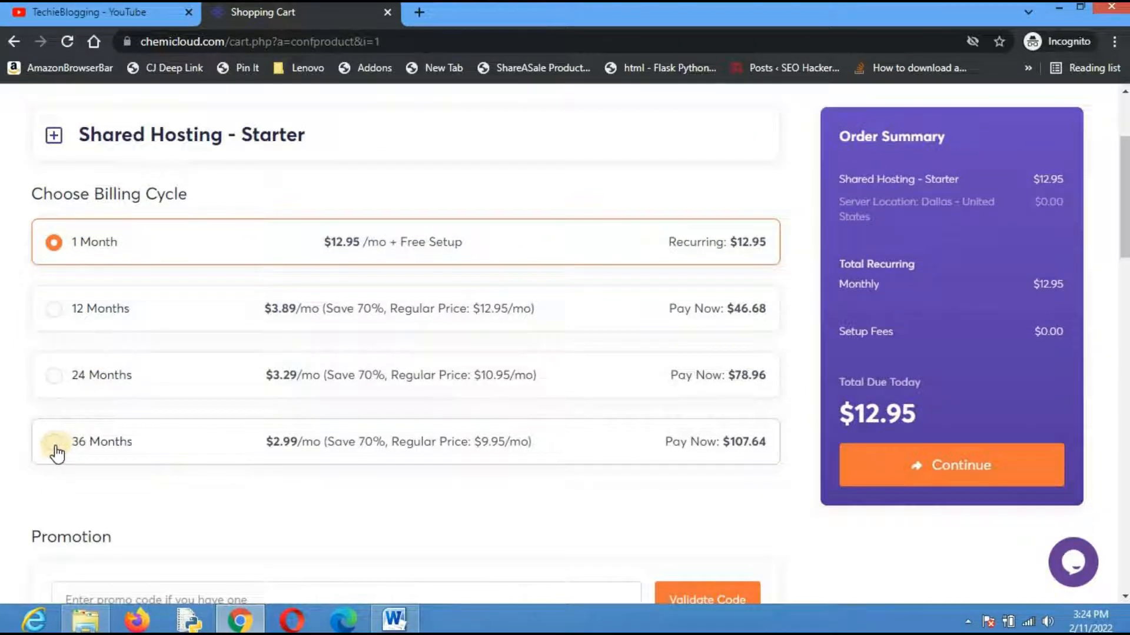
pyautogui.click(54, 446)
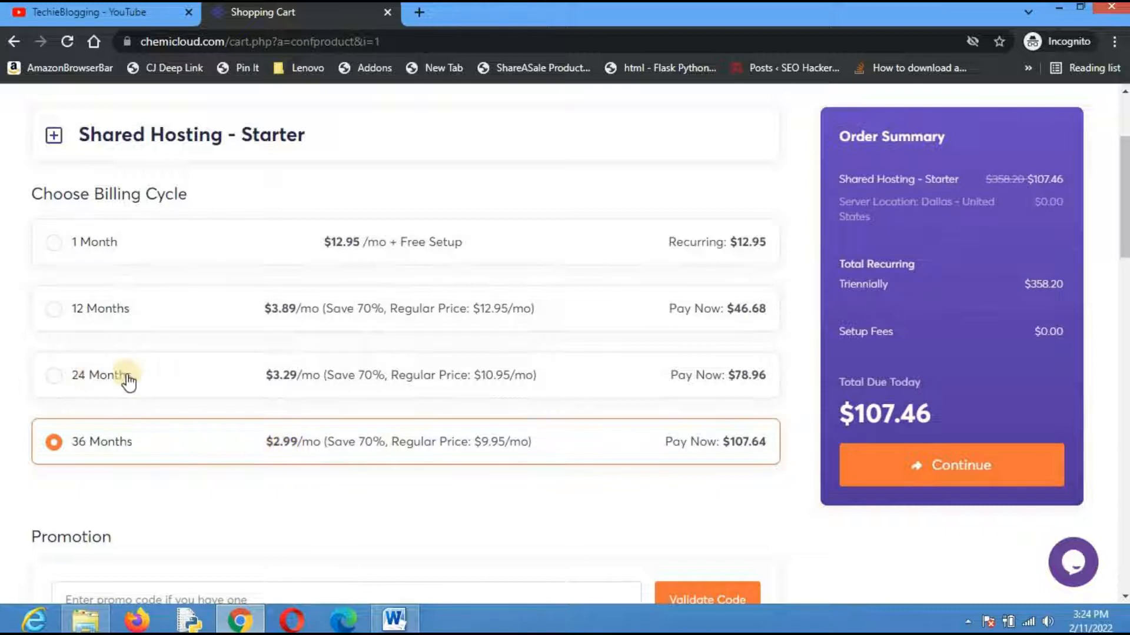
pyautogui.click(934, 462)
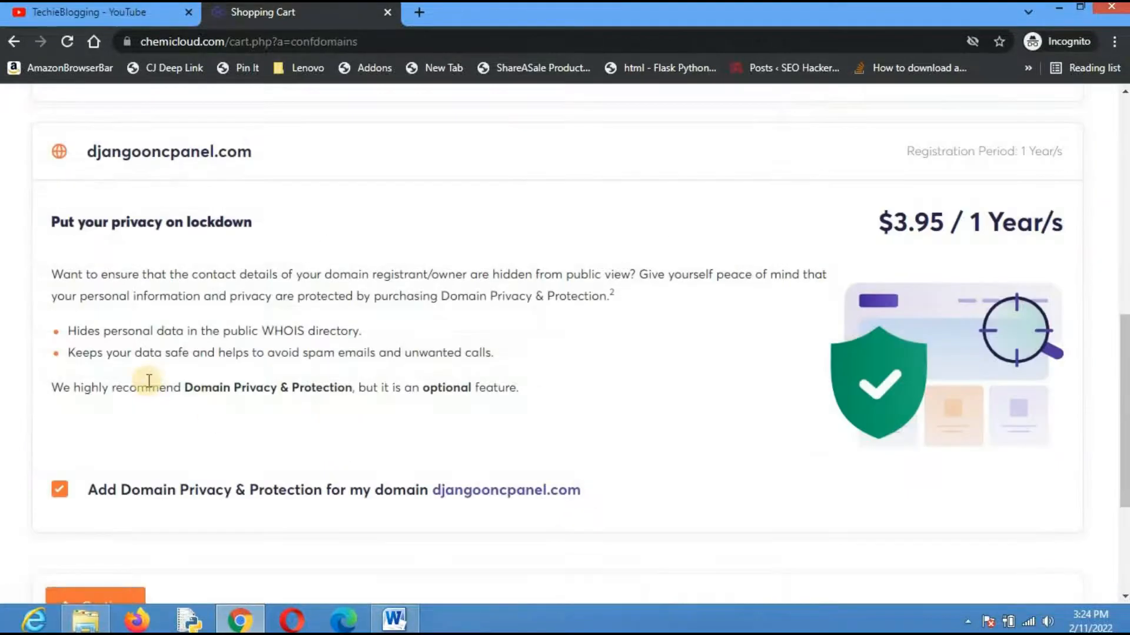
# Decline Domain Privacy & Protection for djnagoonsharedhosting.com and djangooncpanel.com, and continue to the checkout.
pyautogui.scroll(4, 148, 376)
pyautogui.scroll(1, 147, 369)
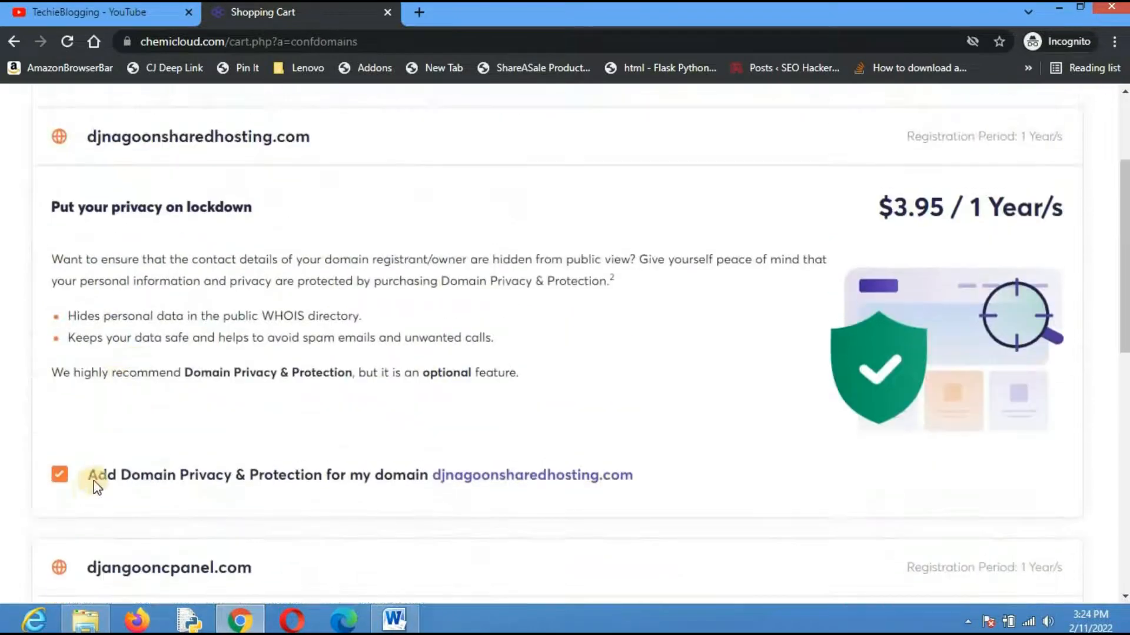
pyautogui.click(58, 475)
pyautogui.scroll(-7, 193, 415)
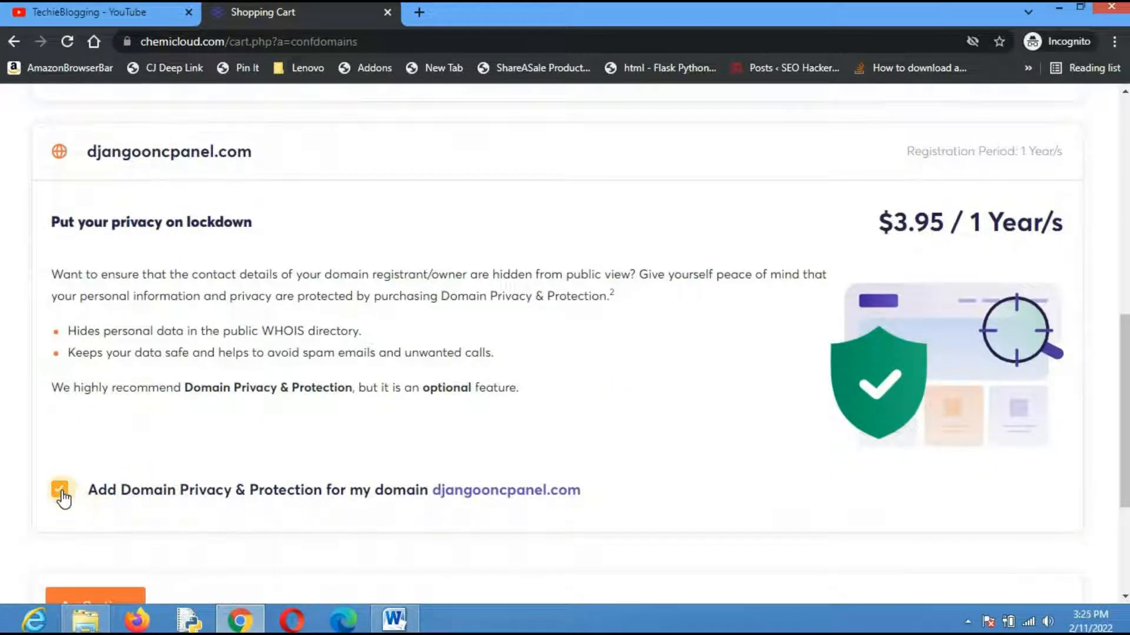
pyautogui.click(61, 490)
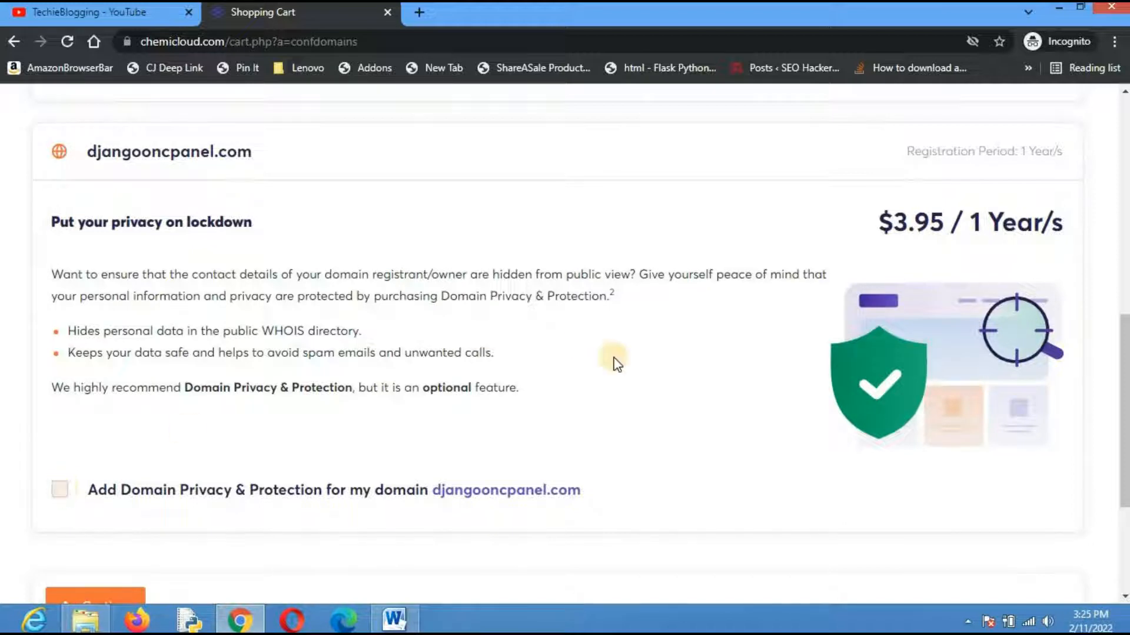
pyautogui.scroll(-3, 626, 378)
pyautogui.click(113, 386)
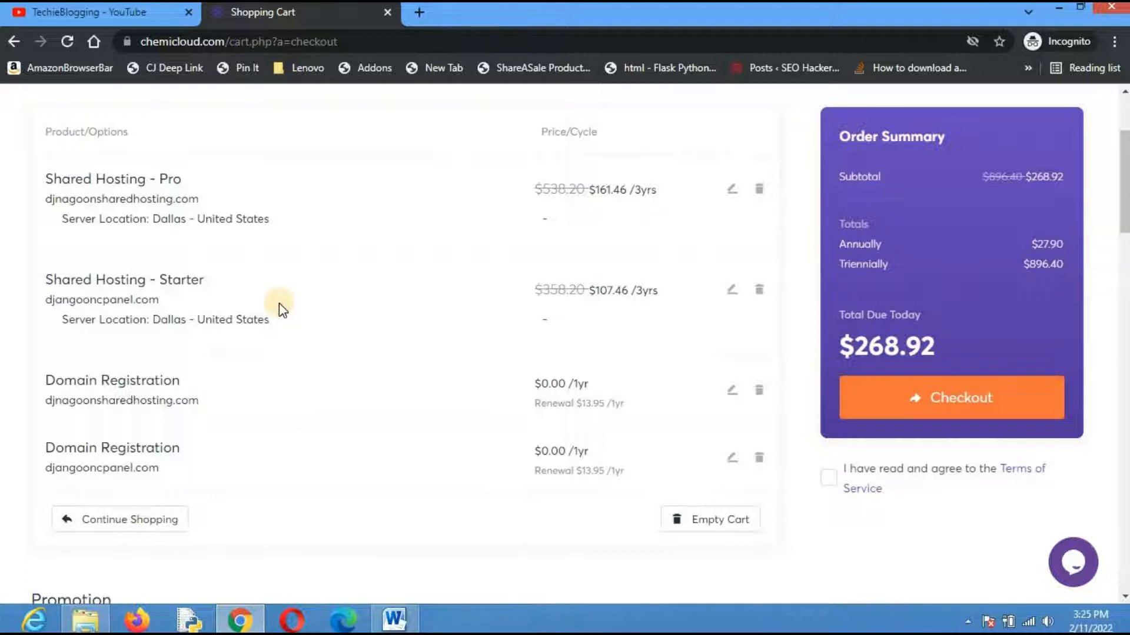
# Remove the Shared Hosting - Pro plan for djnagoonsharedhosting.com from the cart.
pyautogui.click(760, 191)
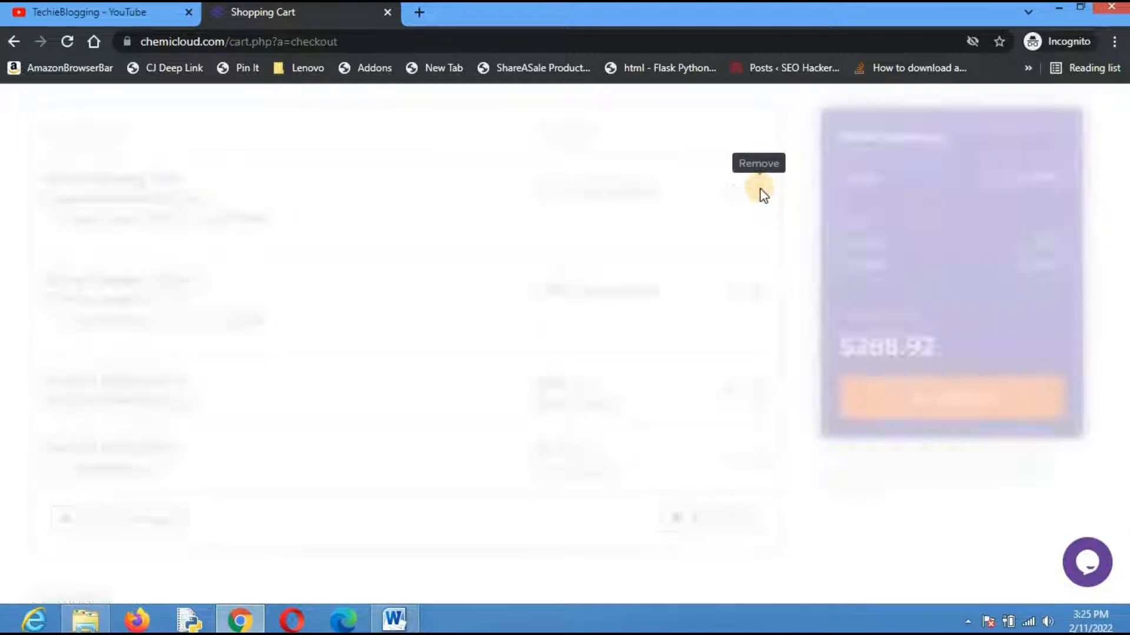
pyautogui.click(410, 395)
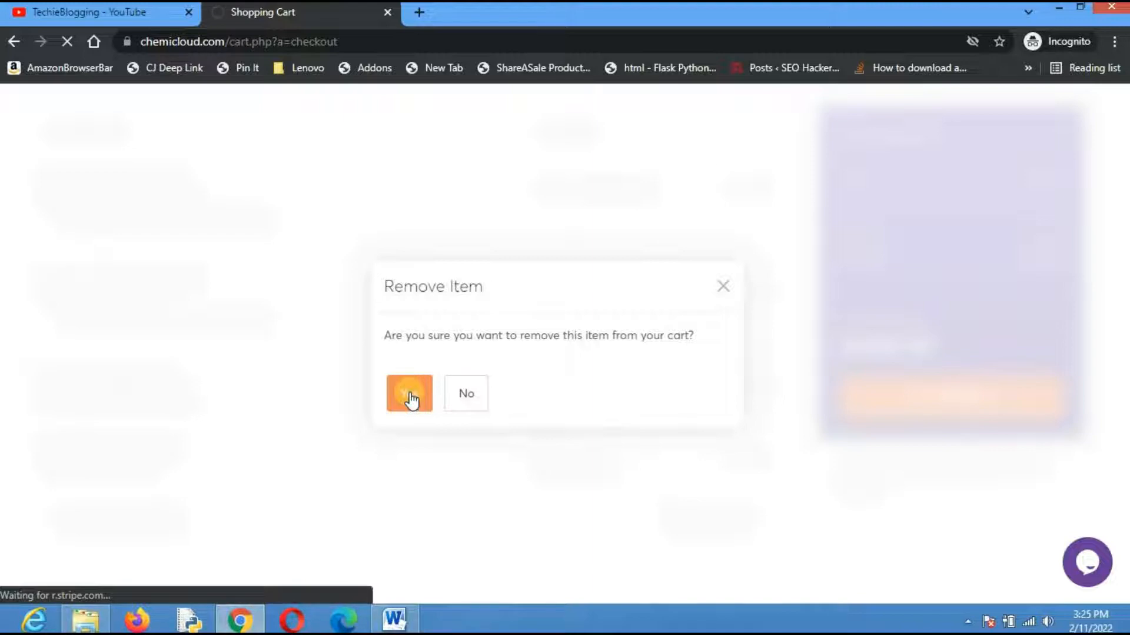
# Remove the domain registration for djnagoonsharedhosting.com from the cart.
pyautogui.scroll(-3, 584, 288)
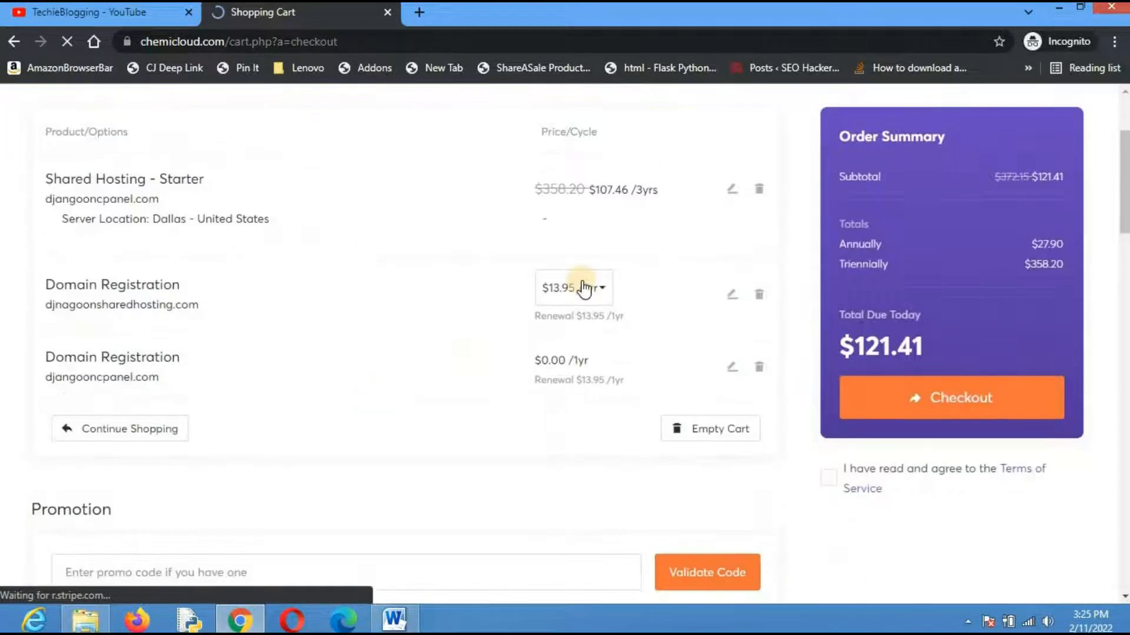
pyautogui.click(759, 294)
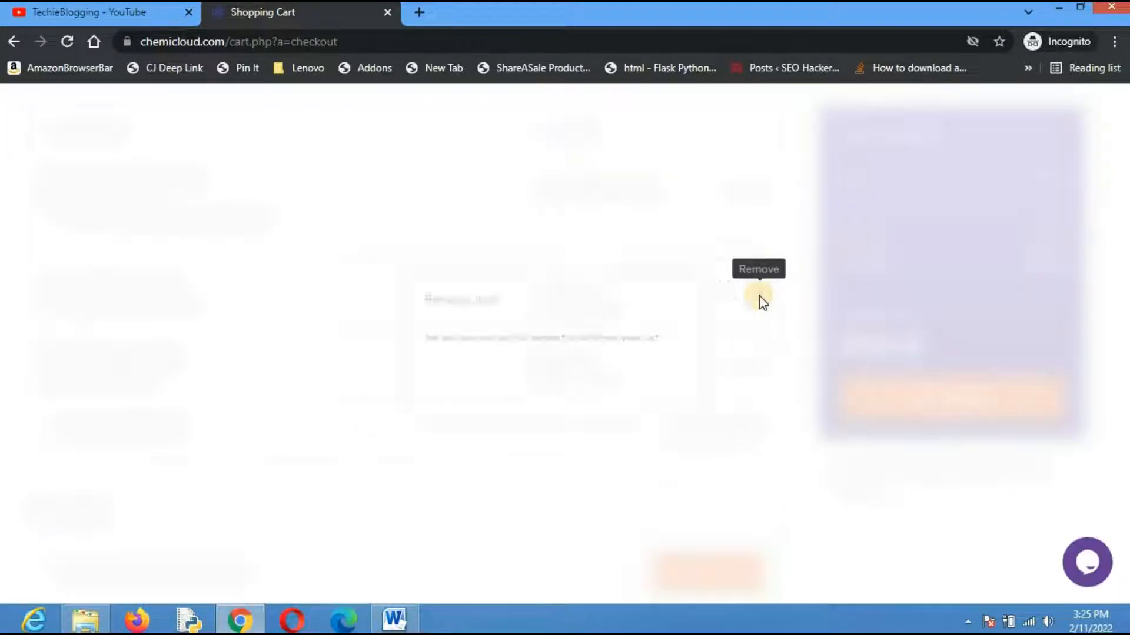
pyautogui.click(409, 400)
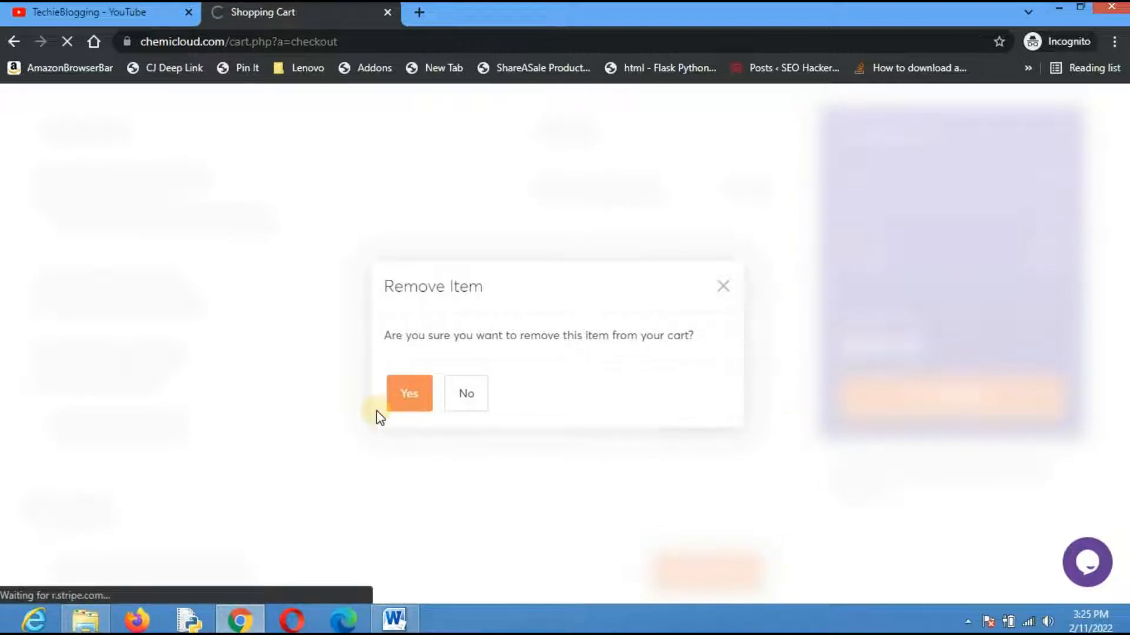
# Try to check out the order with the Terms of Service accepted, and cancel the bank's OTP authentication.
pyautogui.scroll(-3, 882, 471)
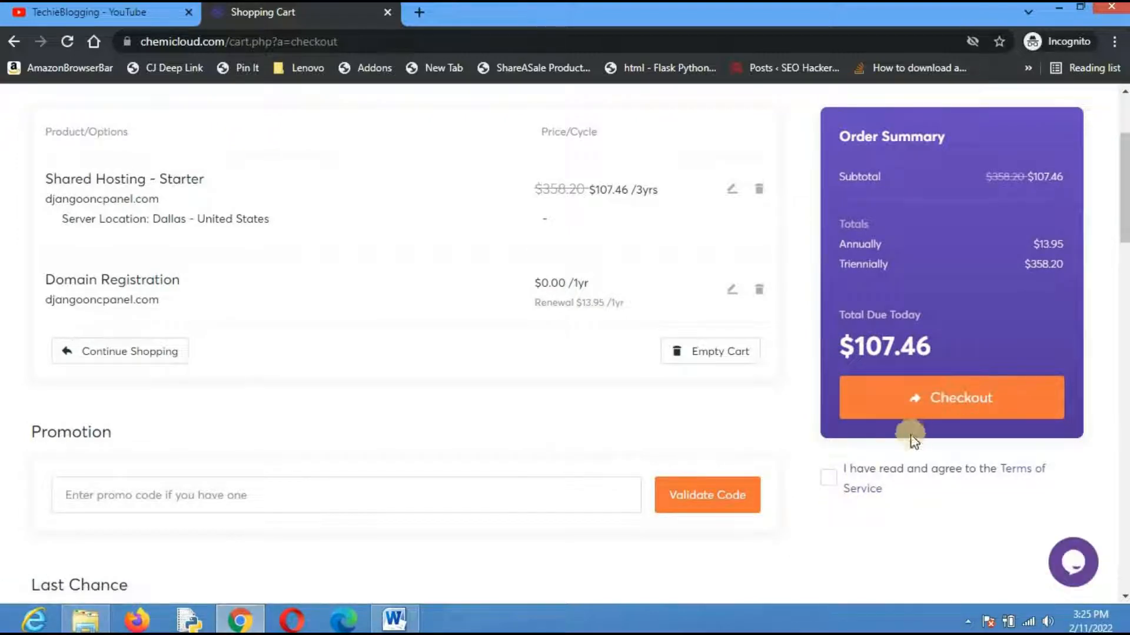
pyautogui.click(830, 478)
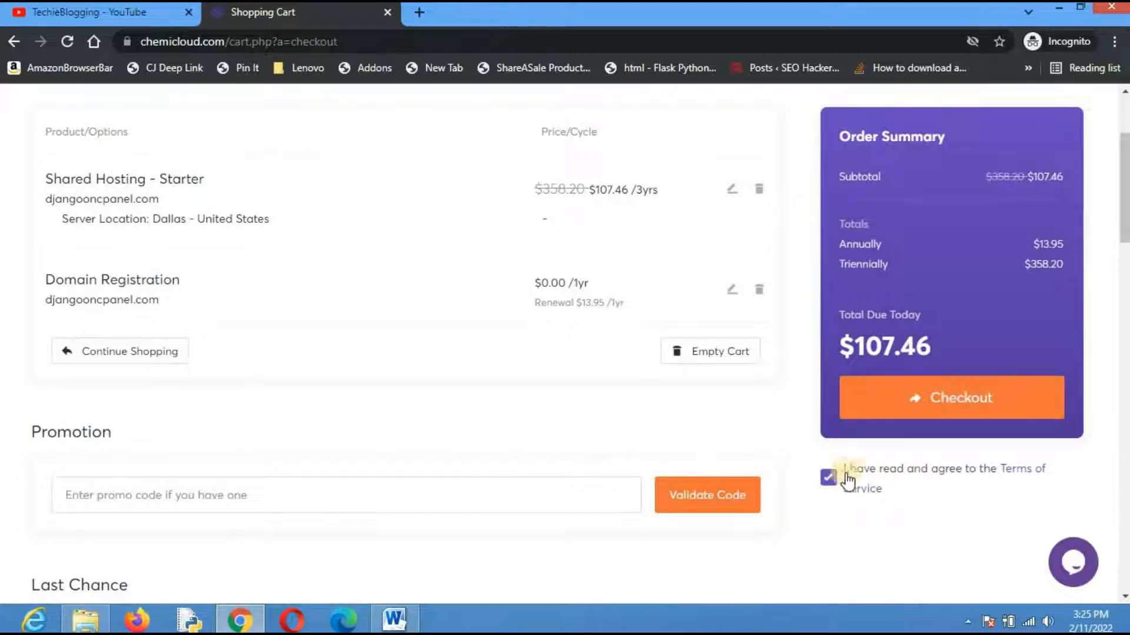
pyautogui.click(942, 397)
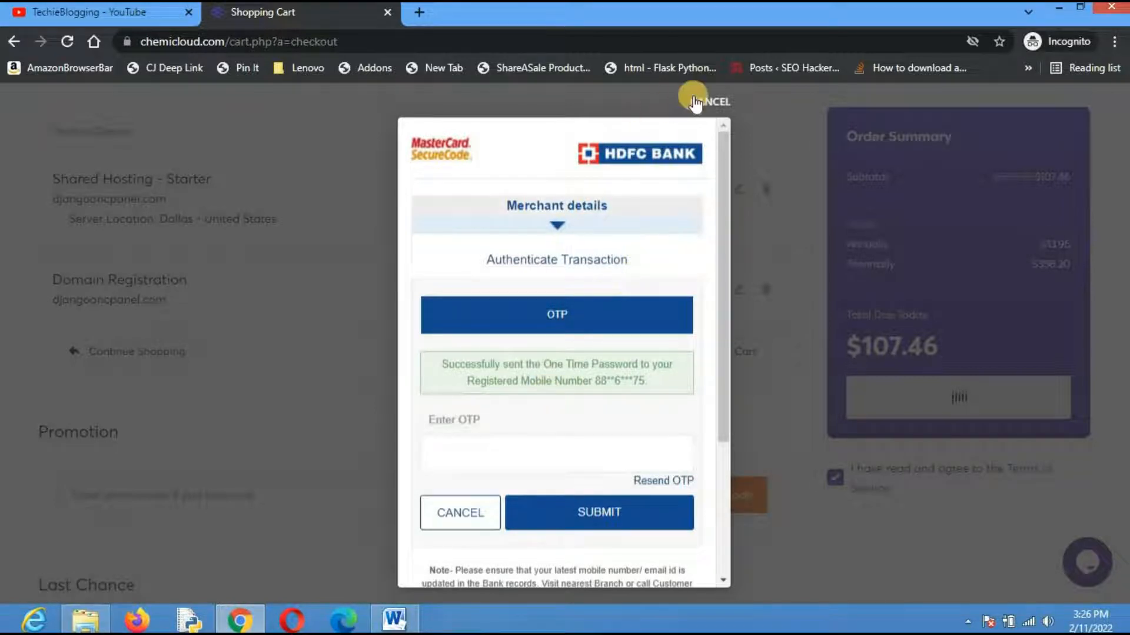
pyautogui.scroll(-2, 605, 334)
pyautogui.scroll(2, 623, 291)
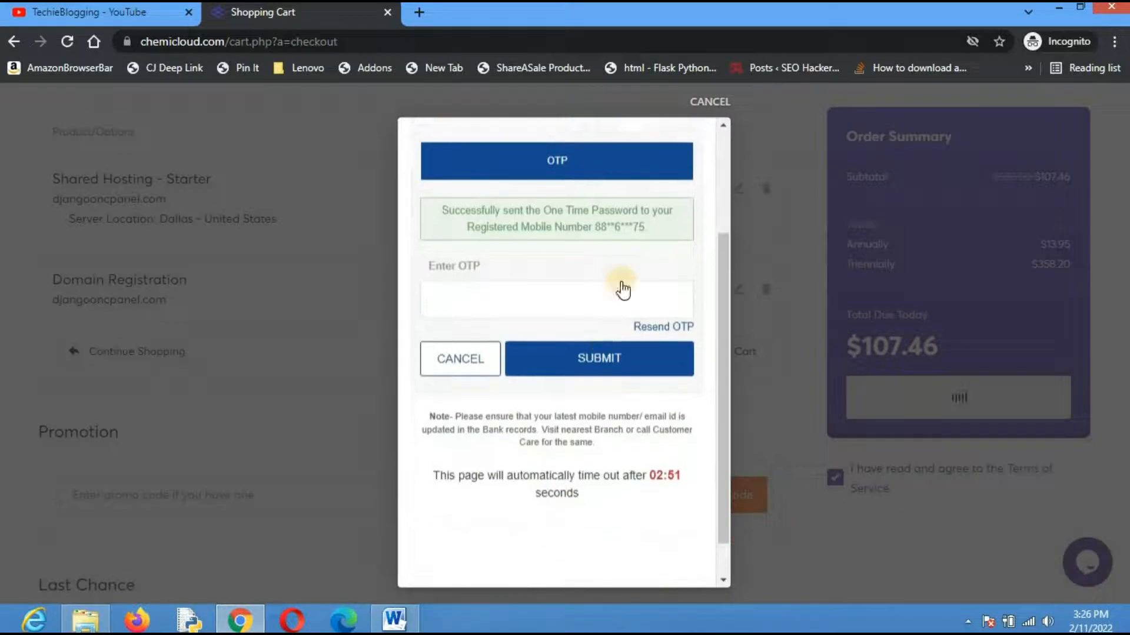
pyautogui.click(713, 103)
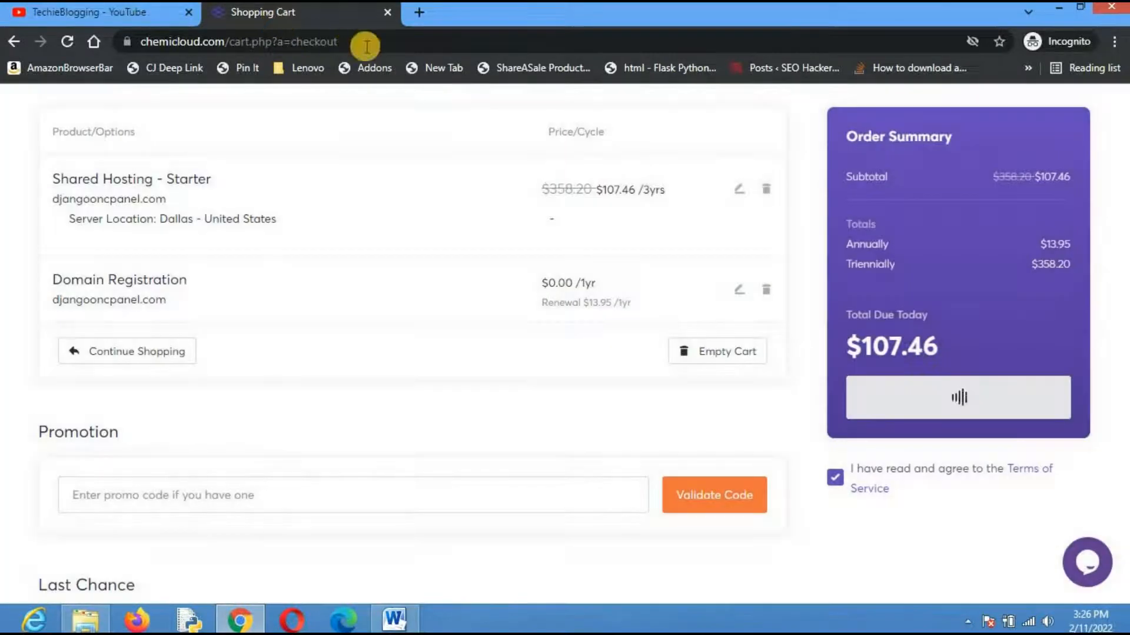
# Go to the chemicloud.com home page and open the account's client area dashboard.
pyautogui.moveTo(366, 42); pyautogui.dragTo(228, 41)
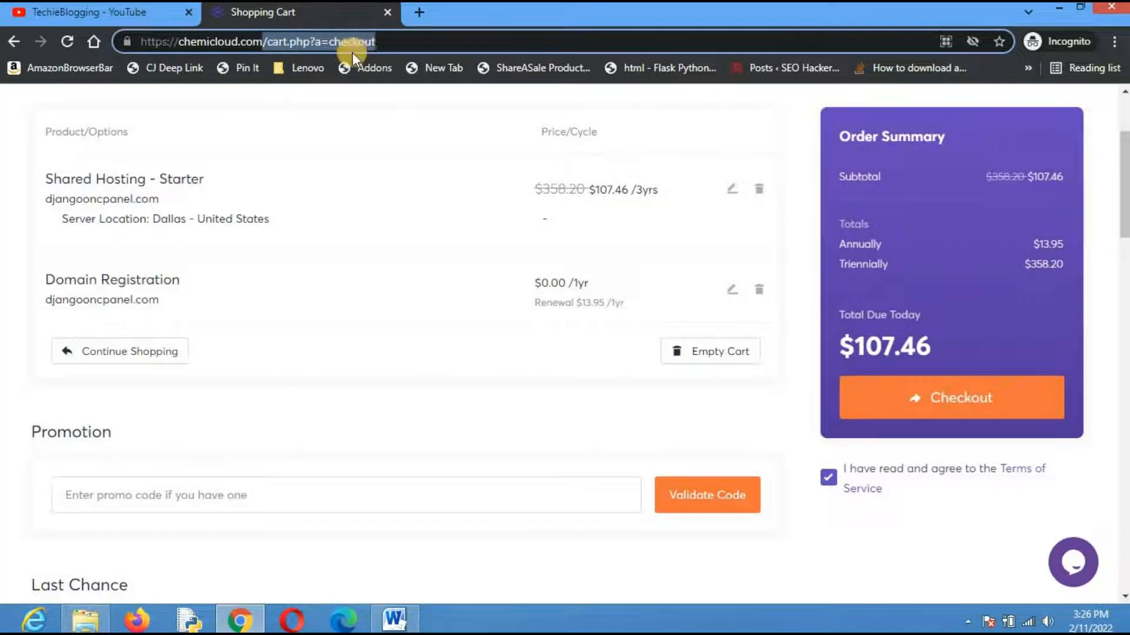
pyautogui.press('BackSpace')
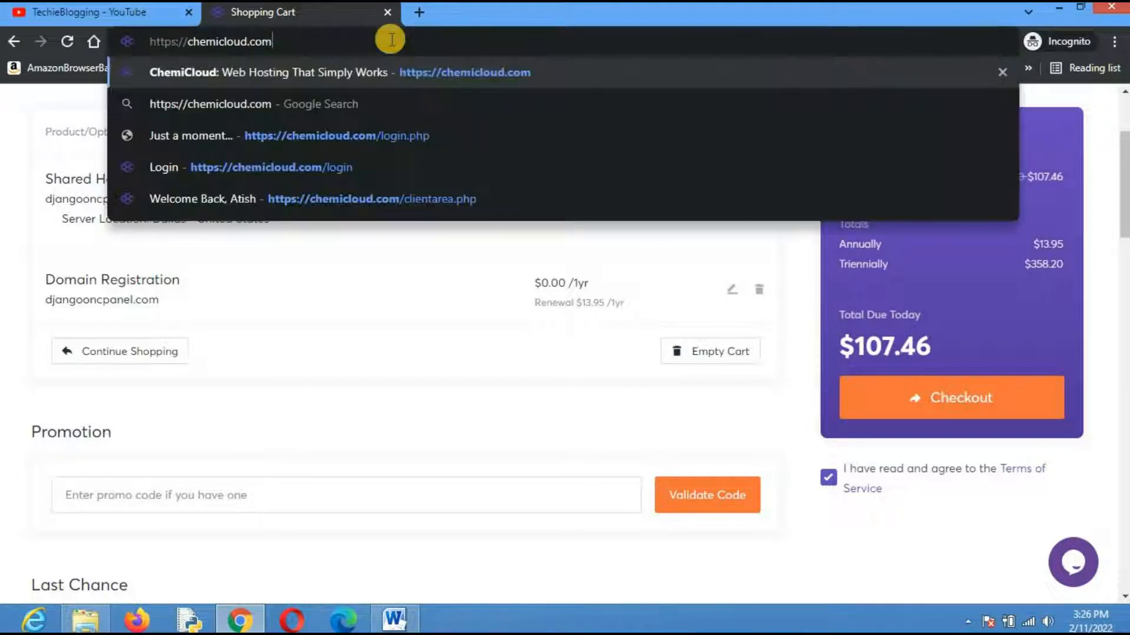
pyautogui.press('Return')
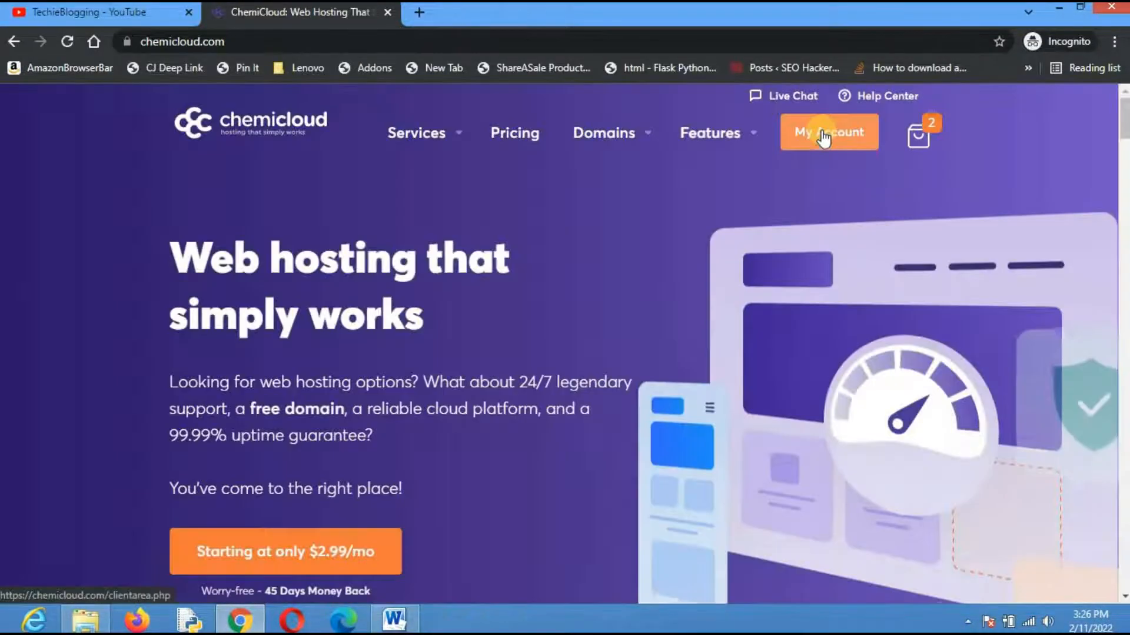
pyautogui.click(810, 211)
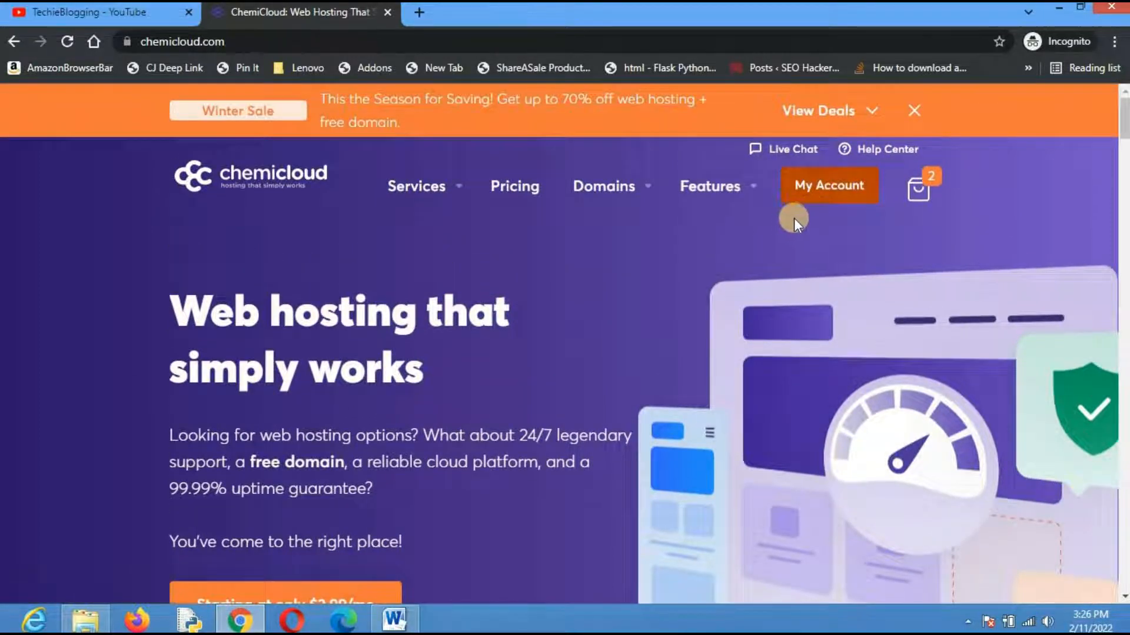
pyautogui.click(709, 465)
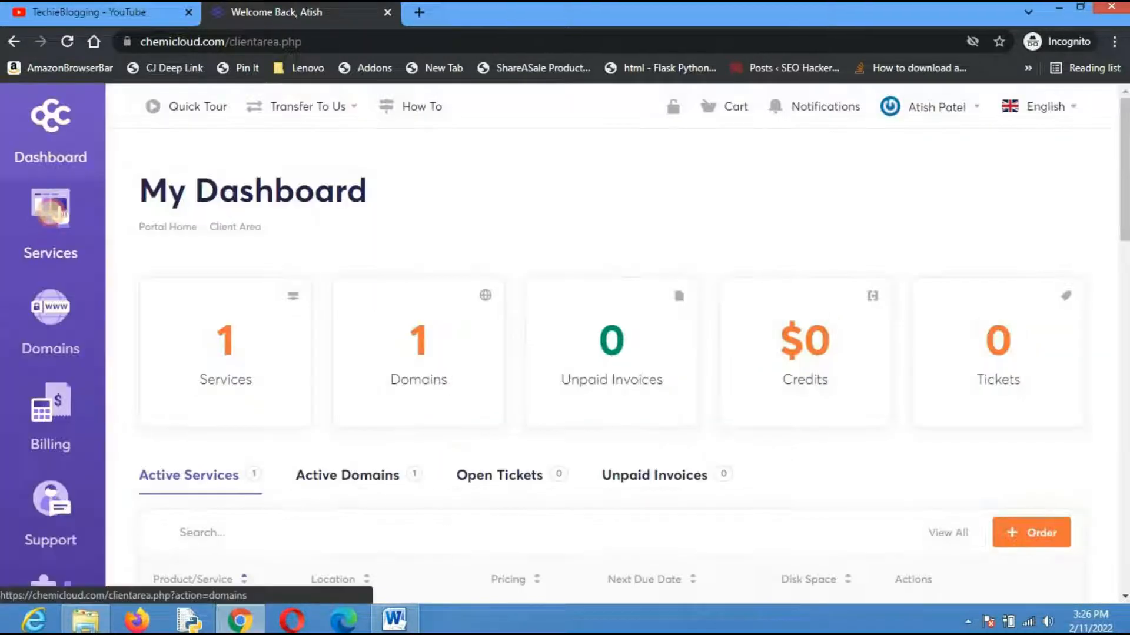
# Open the management page of the Shared Hosting - Starter service for techieblogging.com and log in to its cPanel.
pyautogui.click(52, 215)
pyautogui.scroll(-2, 586, 276)
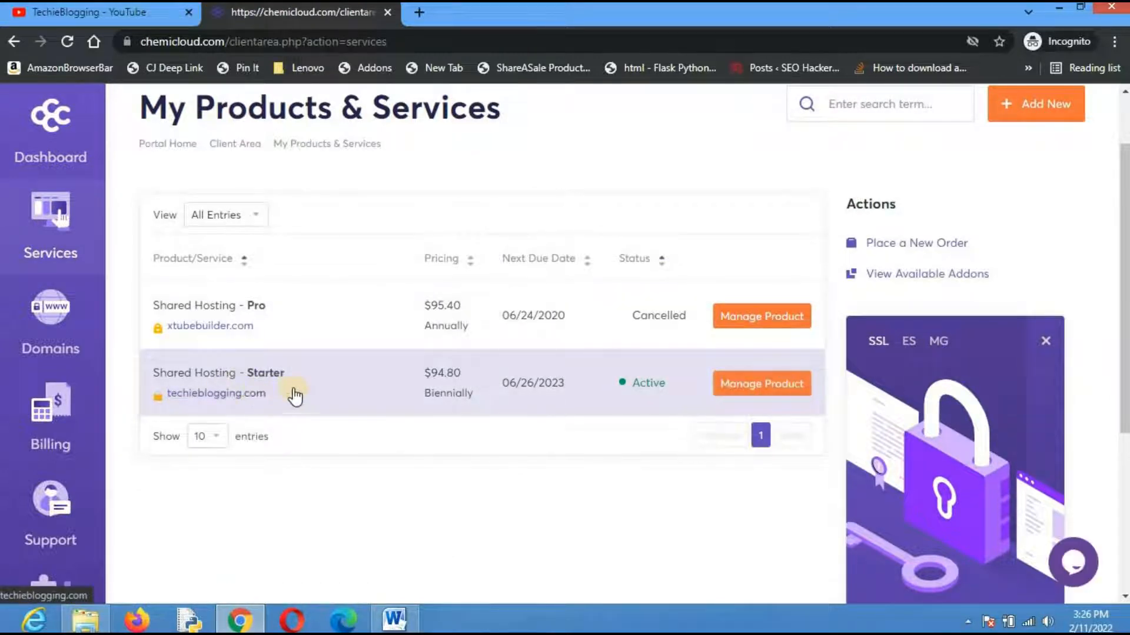
pyautogui.click(749, 391)
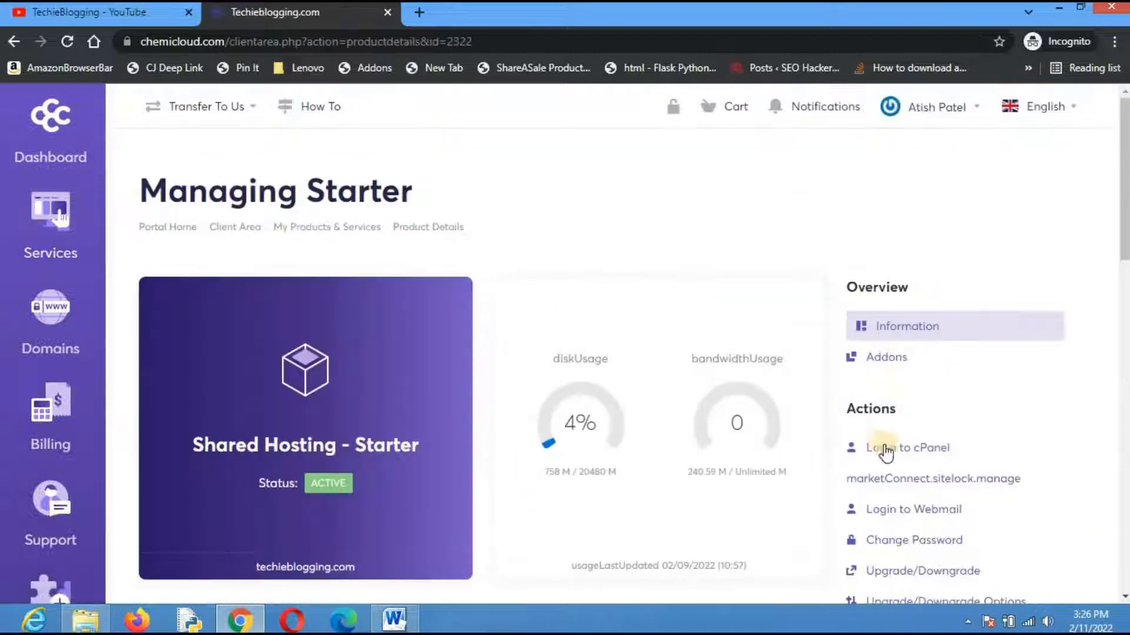
pyautogui.click(921, 447)
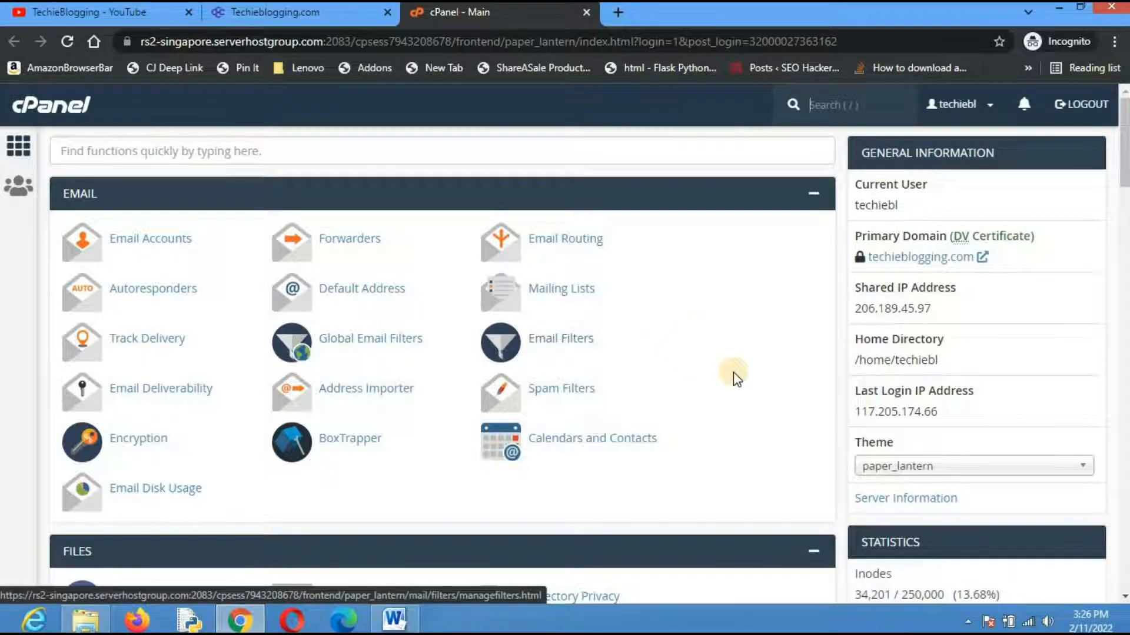
# Open the Setup Python App tool from cPanel's Software section.
pyautogui.scroll(-5, 731, 372)
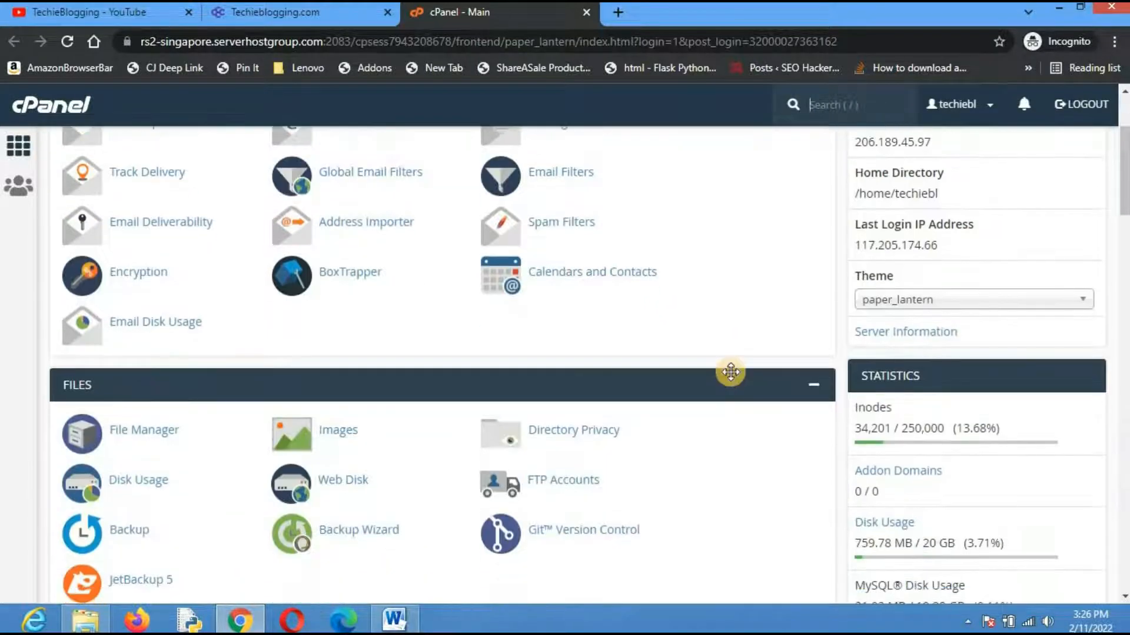
pyautogui.scroll(-6, 730, 372)
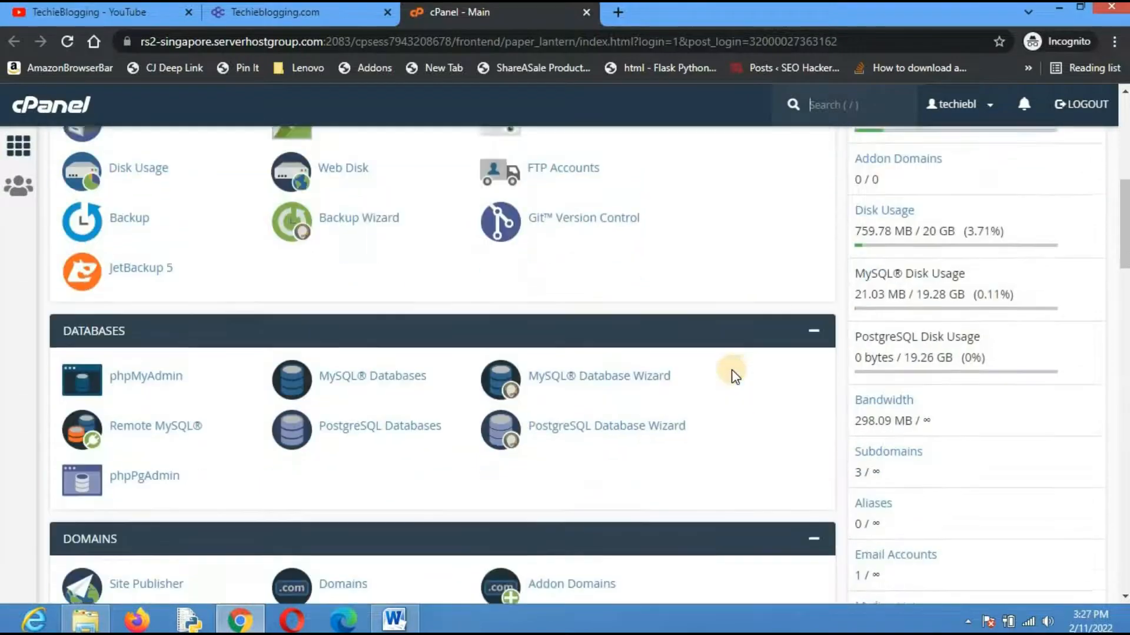
pyautogui.scroll(-10, 733, 370)
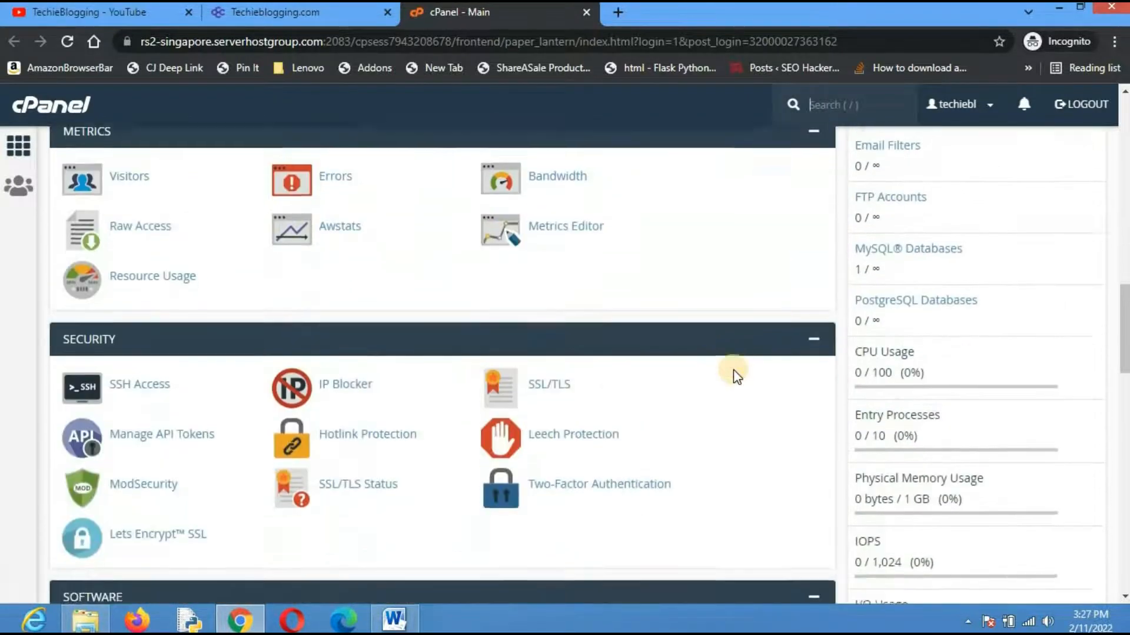
pyautogui.scroll(-1, 89, 252)
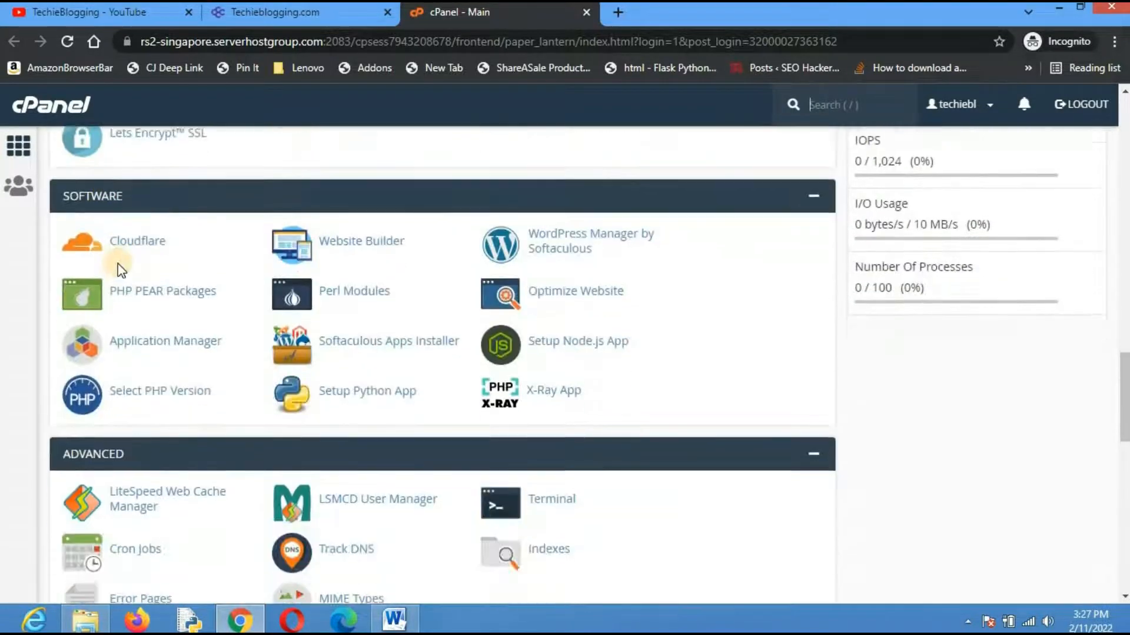
pyautogui.click(384, 393)
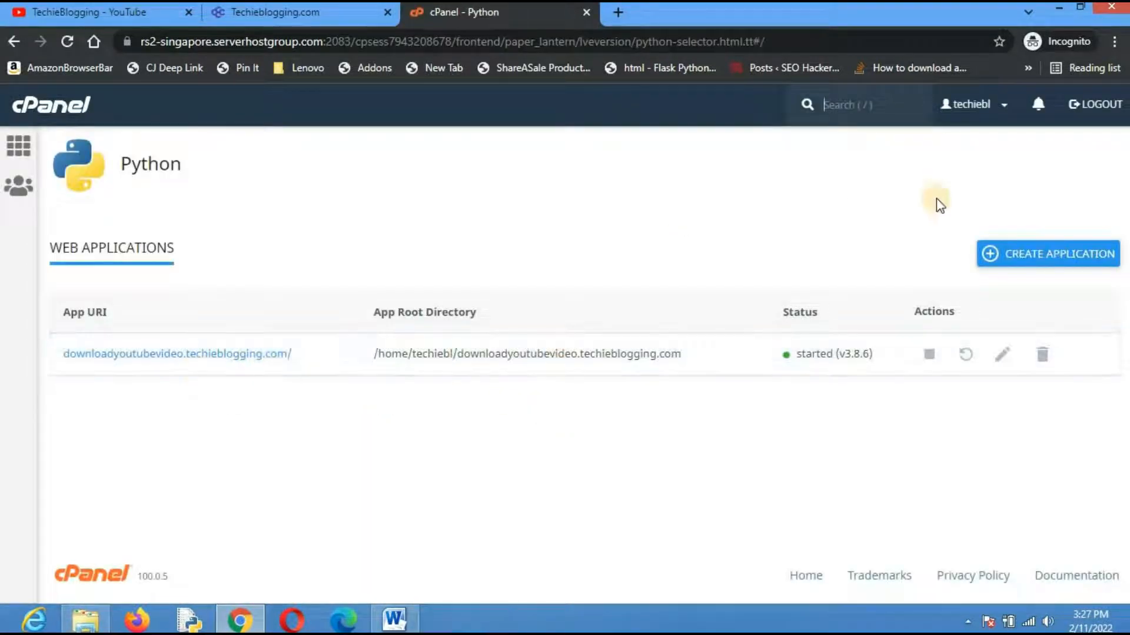
# Start a new Python application with Python version 3.8.6 and the application root djangooncpanel.
pyautogui.click(1056, 259)
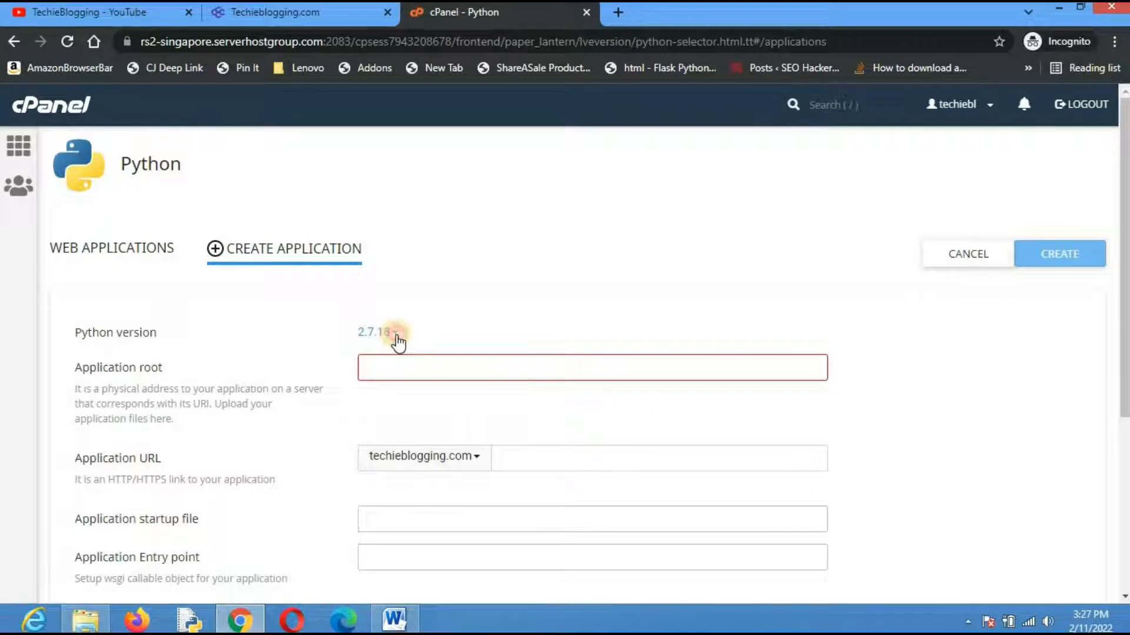
pyautogui.click(398, 341)
pyautogui.scroll(-4, 479, 348)
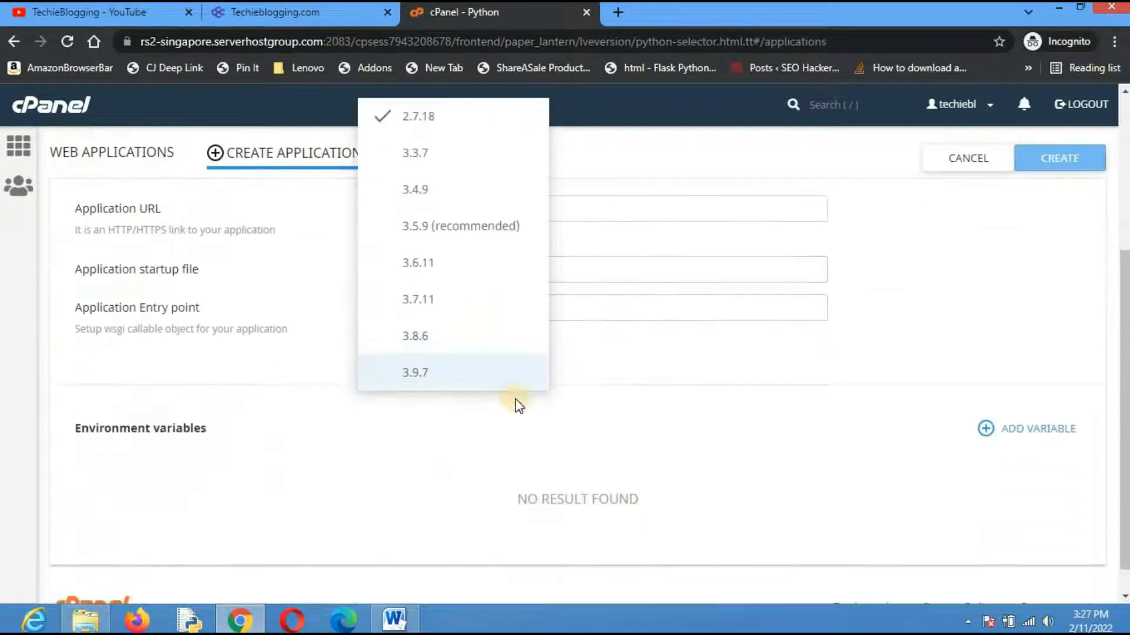
pyautogui.scroll(1, 479, 412)
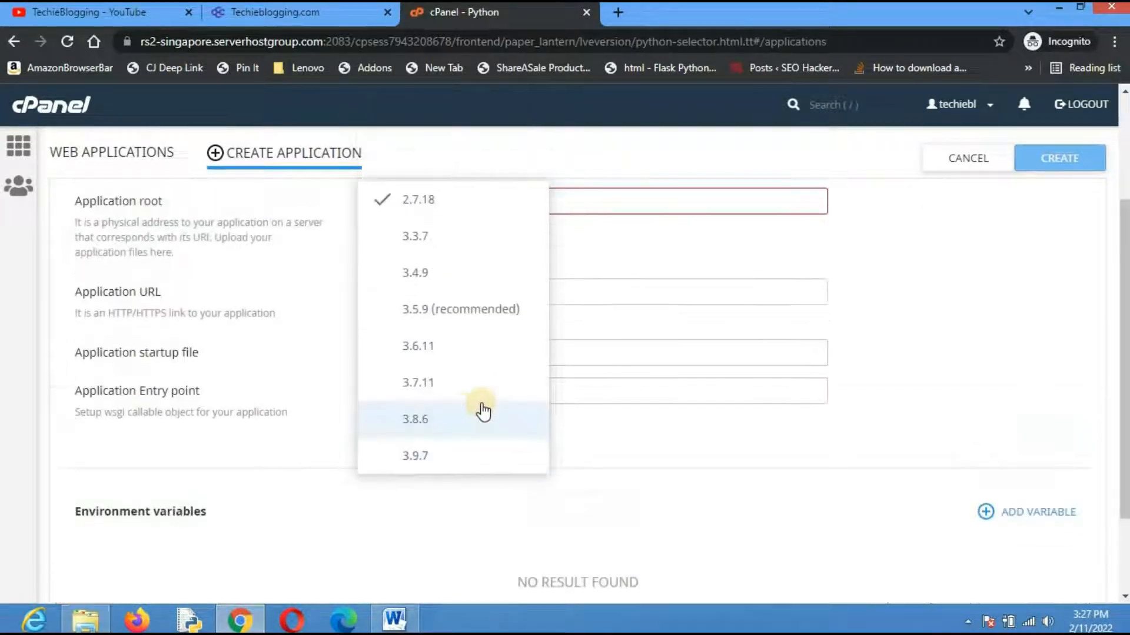
pyautogui.click(433, 419)
pyautogui.scroll(3, 371, 365)
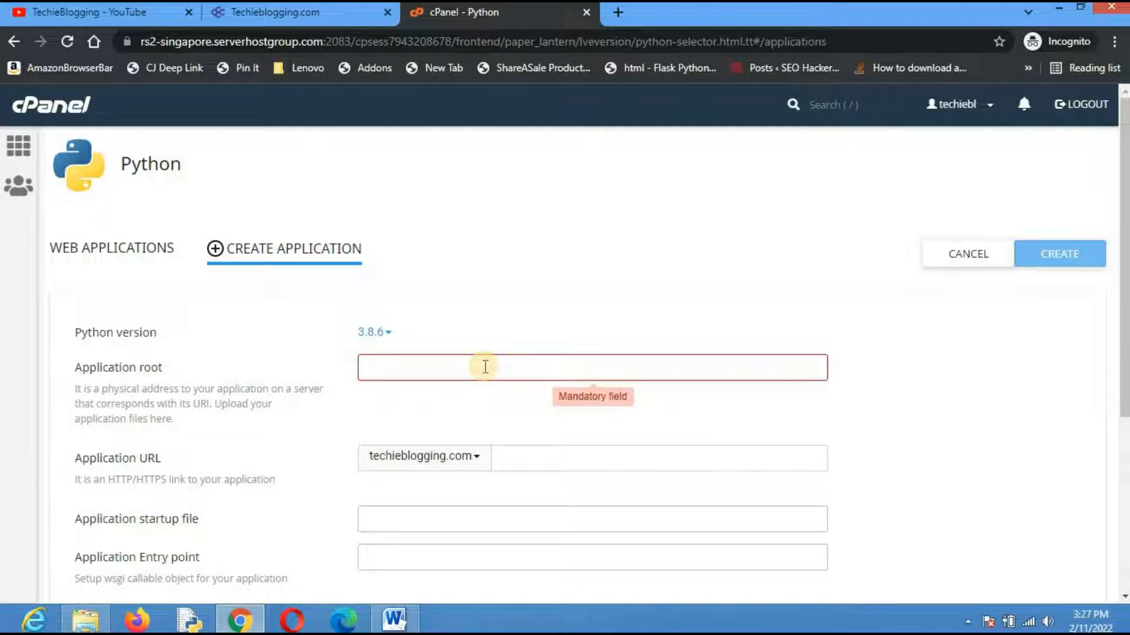
pyautogui.write('djangooncpanel')
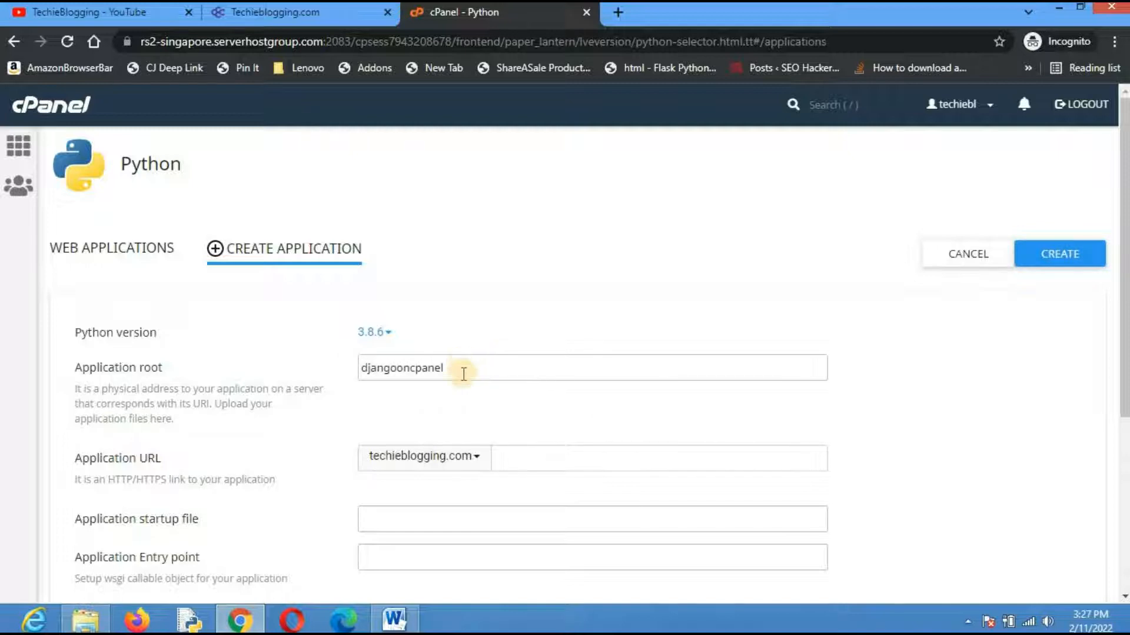
# Set the application URL's domain to djangooncpanel.techieblogging.com.
pyautogui.scroll(-1, 353, 373)
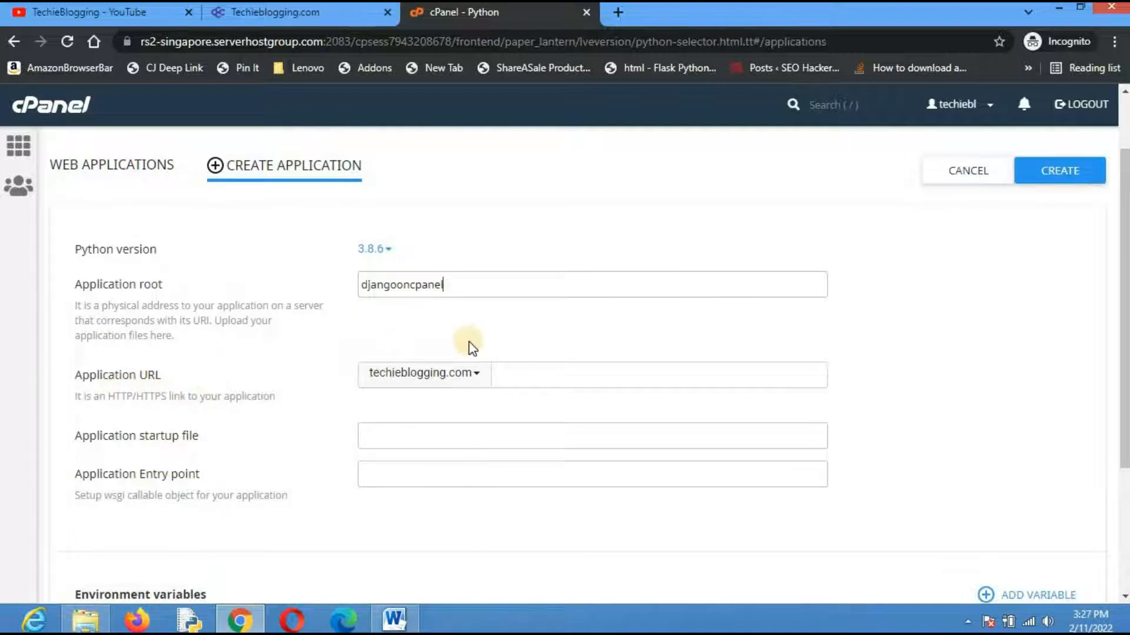
pyautogui.click(474, 373)
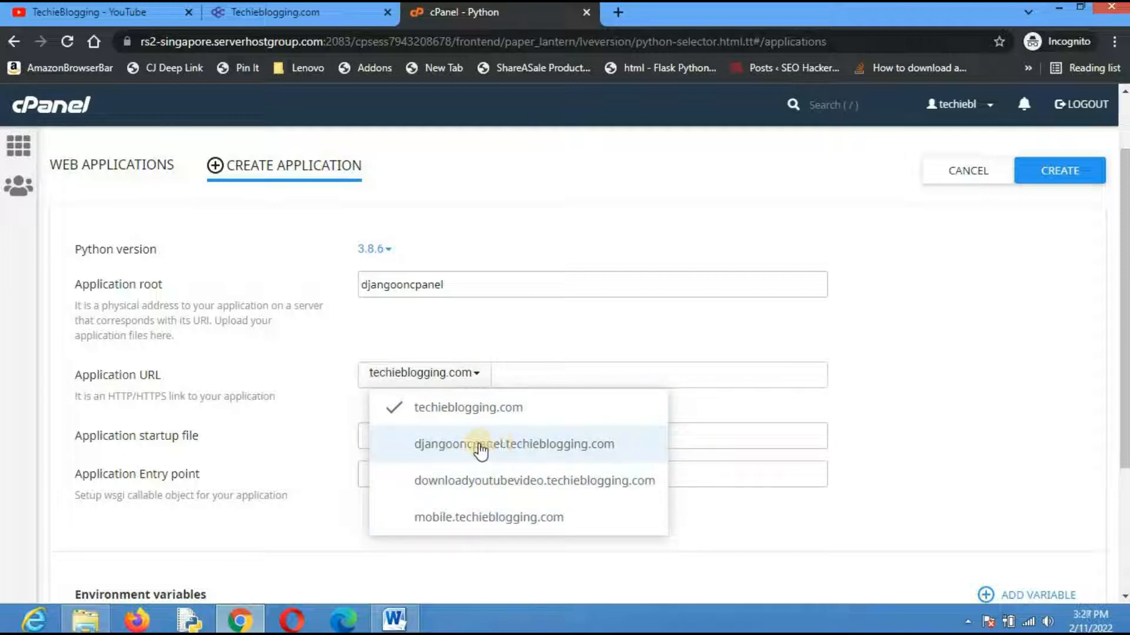
pyautogui.click(502, 445)
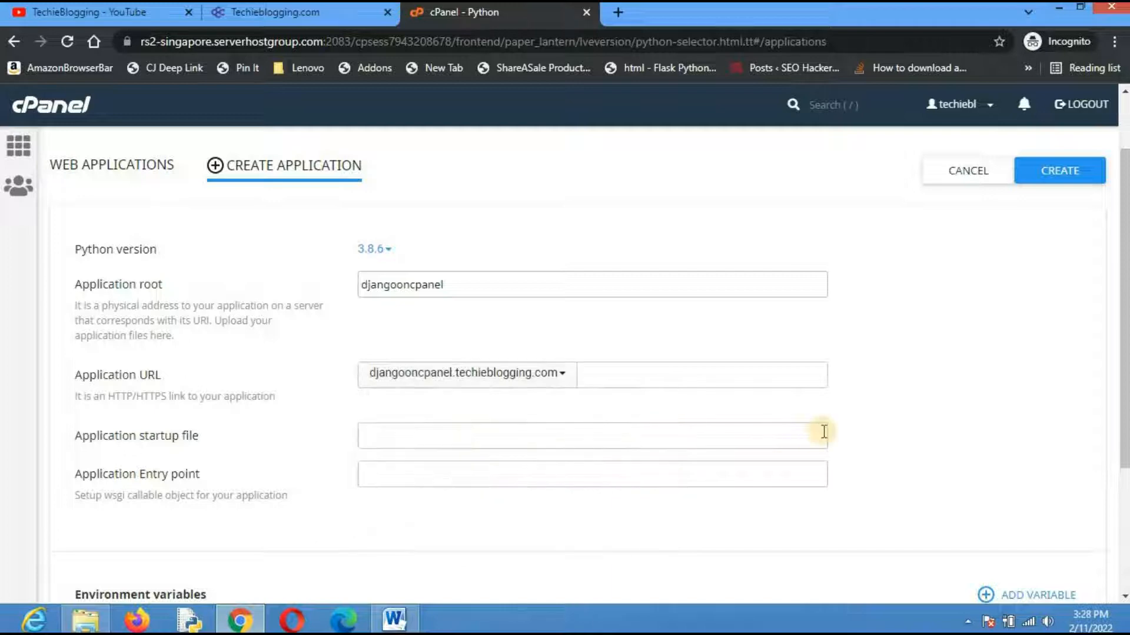
pyautogui.click(563, 375)
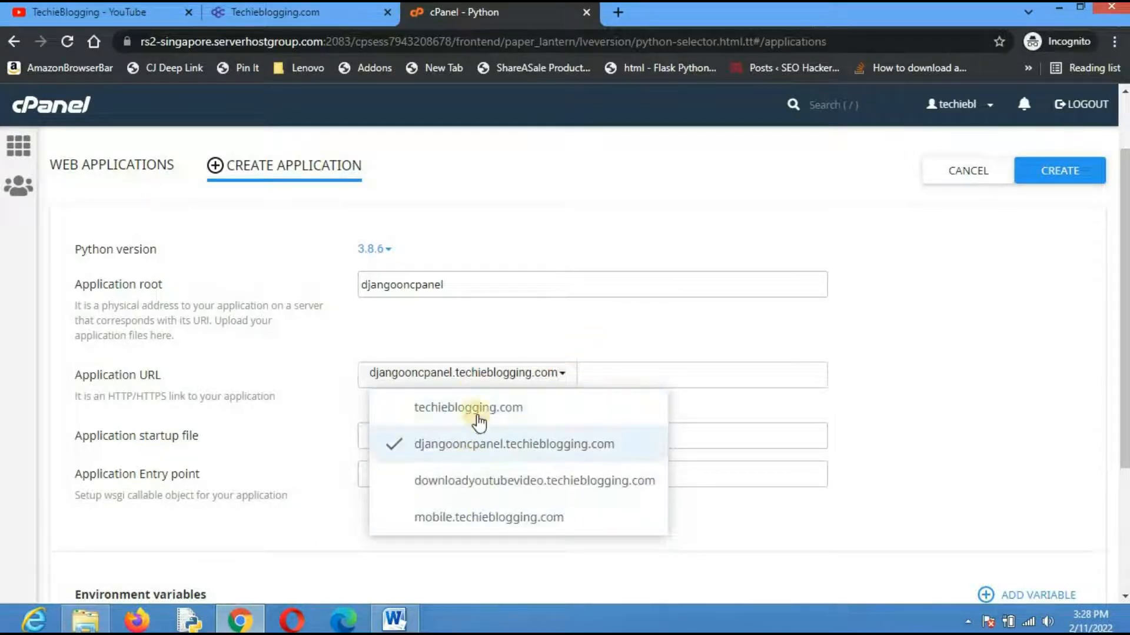
pyautogui.click(894, 404)
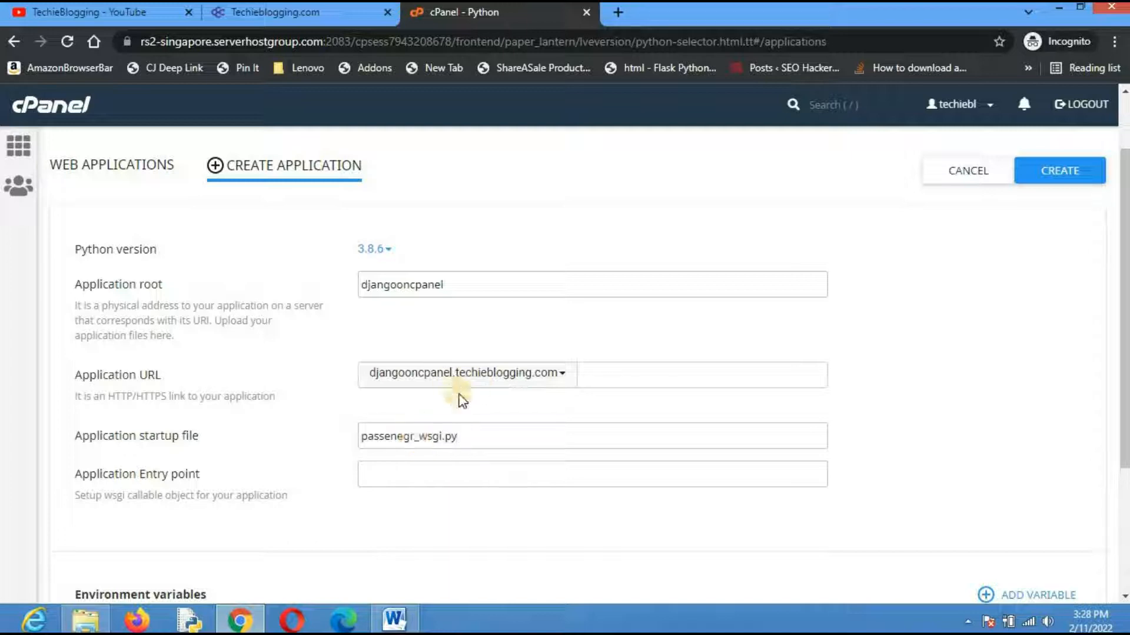
# Set the application startup file to passenger_wsgi.py.
pyautogui.click(403, 436)
pyautogui.press('BackSpace')
pyautogui.write('e')
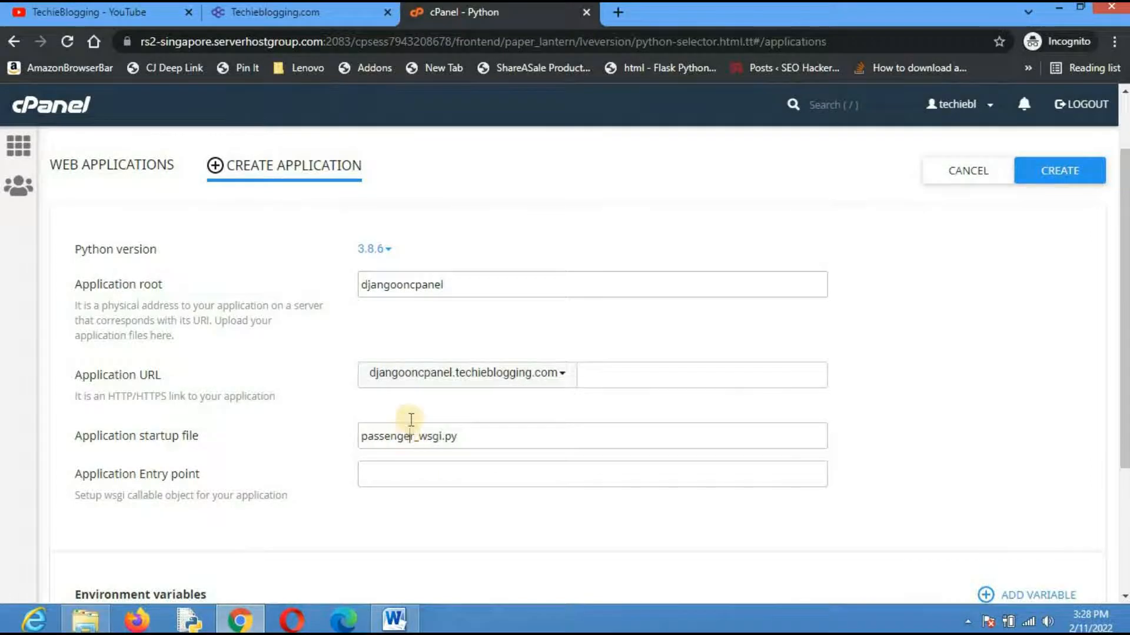
pyautogui.click(467, 439)
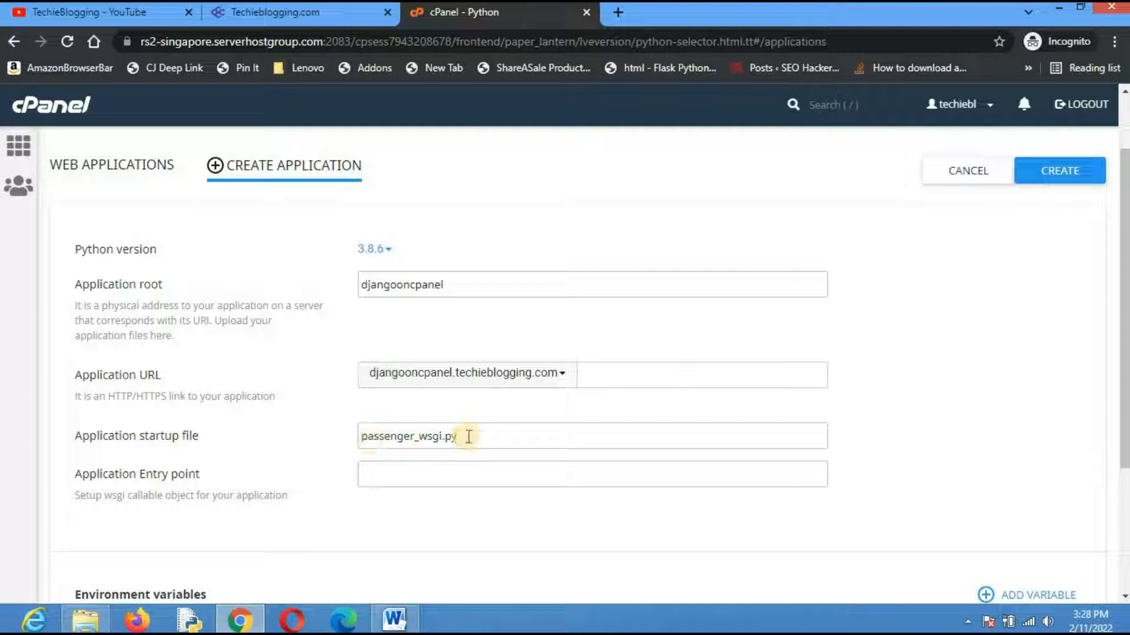
# Set the application entry point to "application" and create the Python application.
pyautogui.click(391, 473)
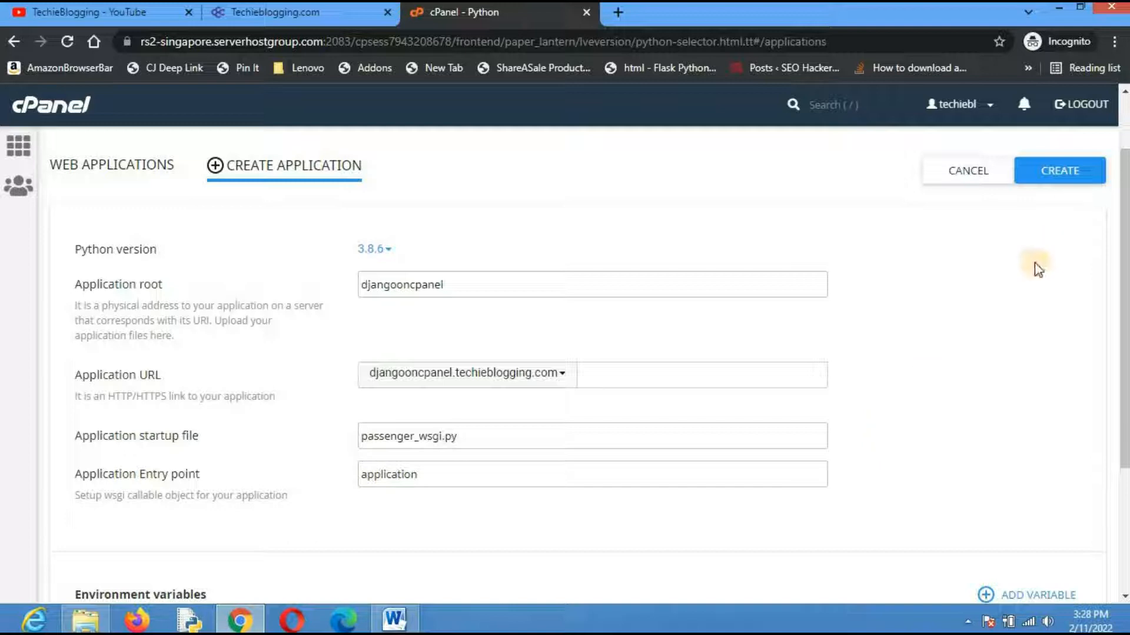
pyautogui.click(1056, 171)
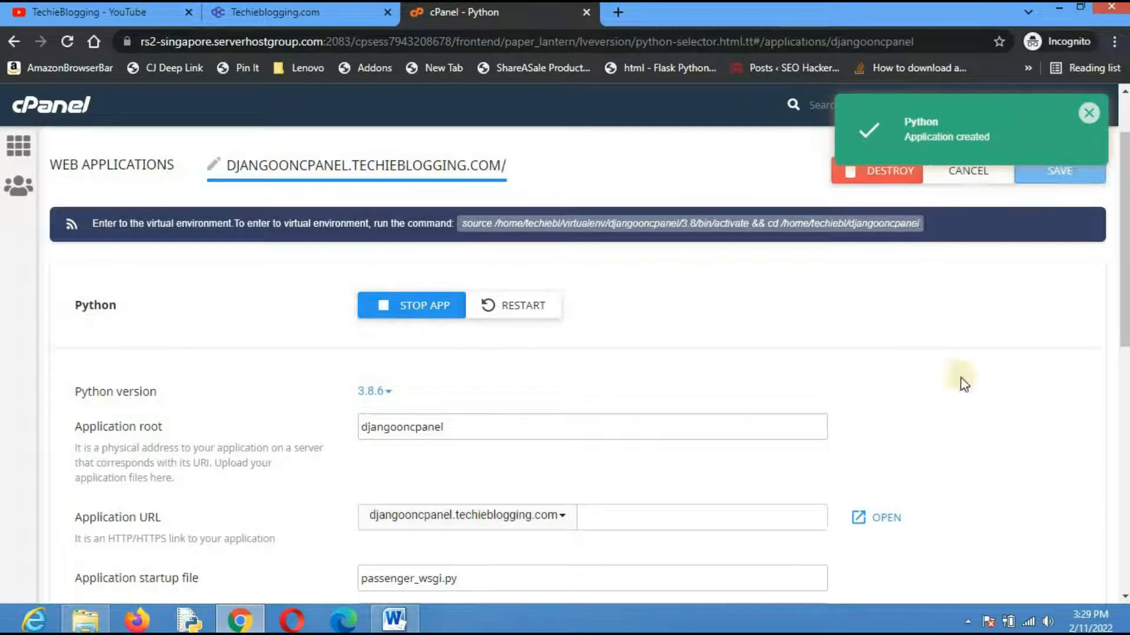
# Open the djangooncpanel application folder in cPanel's File Manager, using a duplicate browser tab to keep the Python application page open.
pyautogui.scroll(-7, 960, 382)
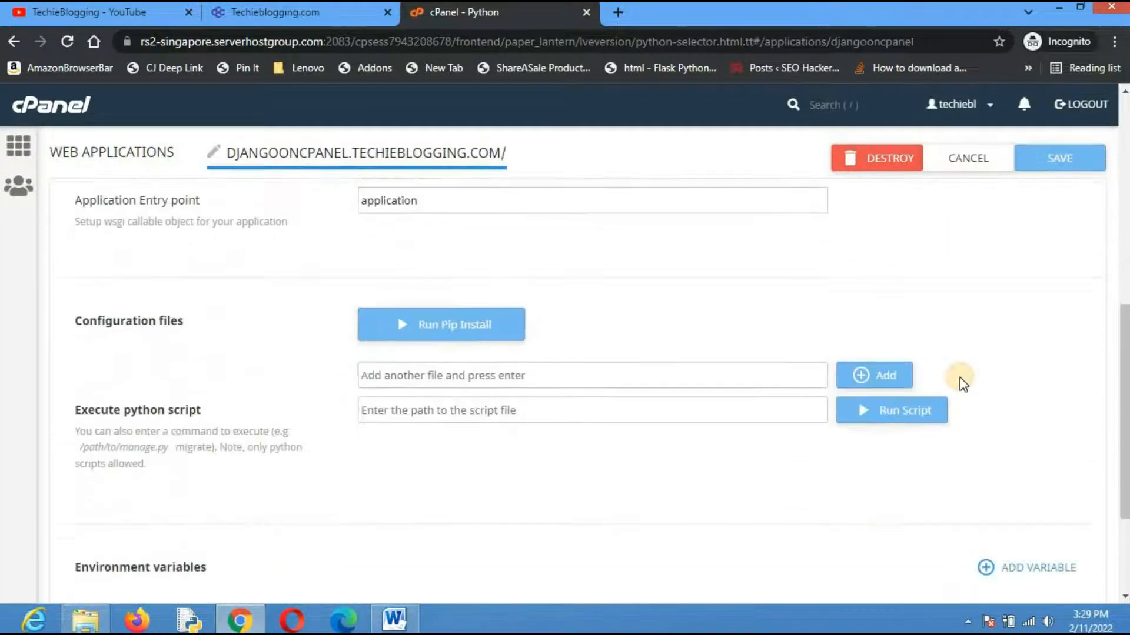
pyautogui.scroll(10, 958, 374)
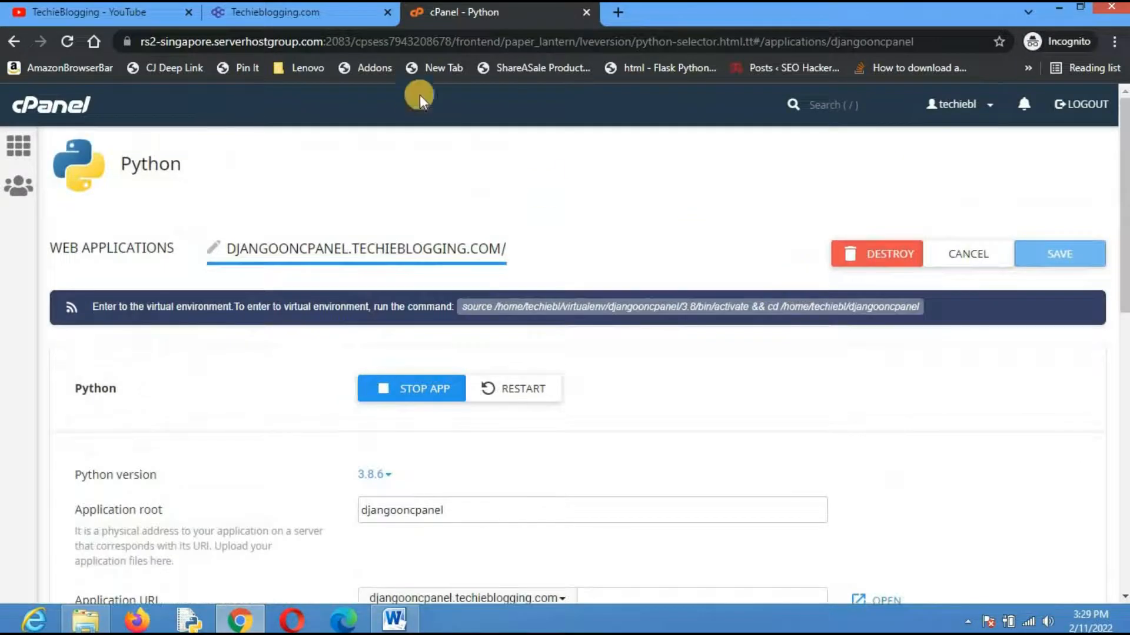
pyautogui.rightClick(480, 14)
pyautogui.click(542, 134)
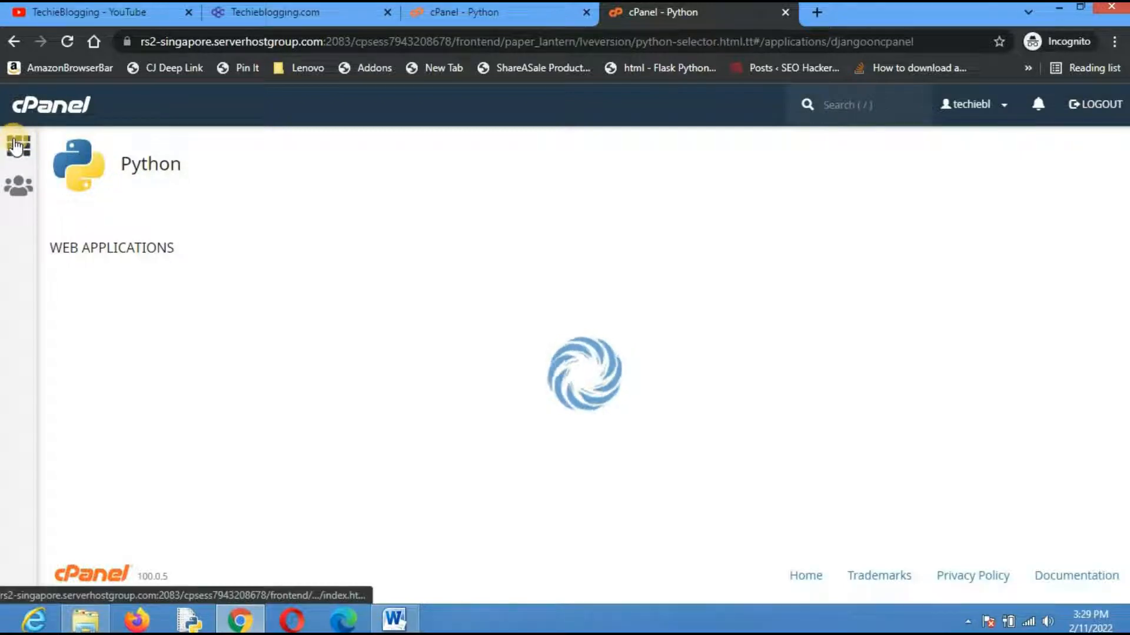
pyautogui.click(16, 145)
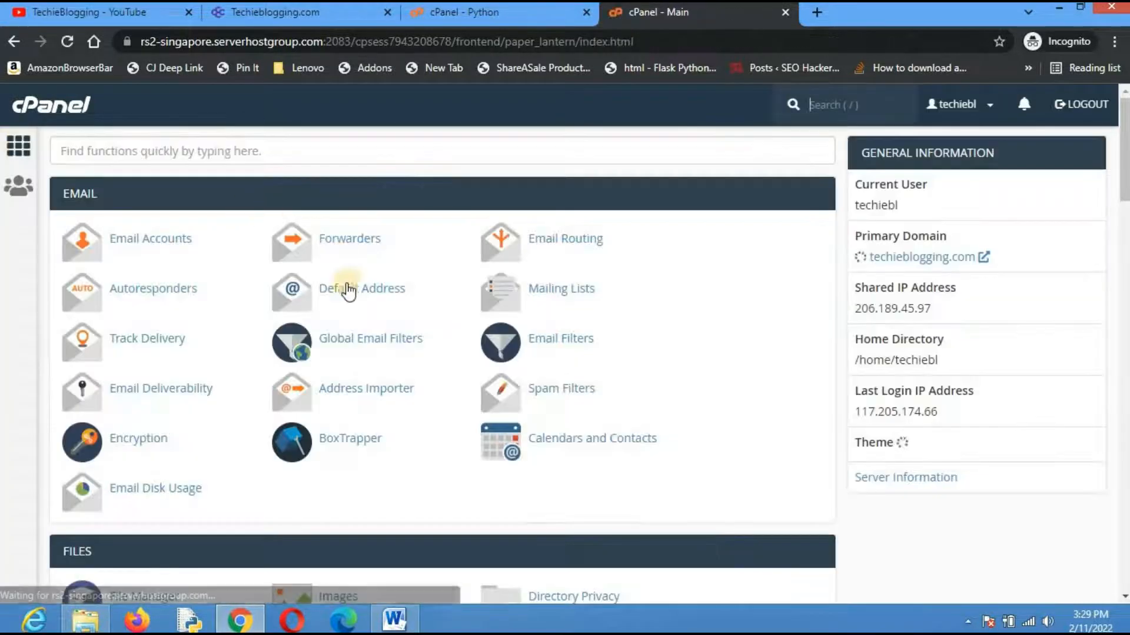
pyautogui.scroll(-6, 453, 329)
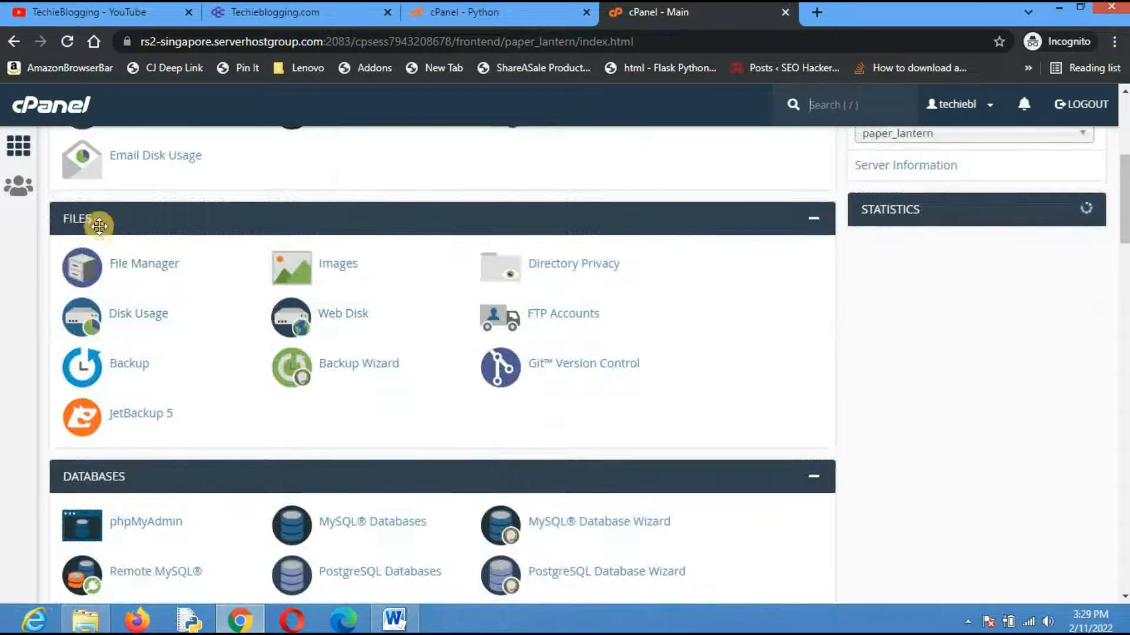
pyautogui.click(158, 265)
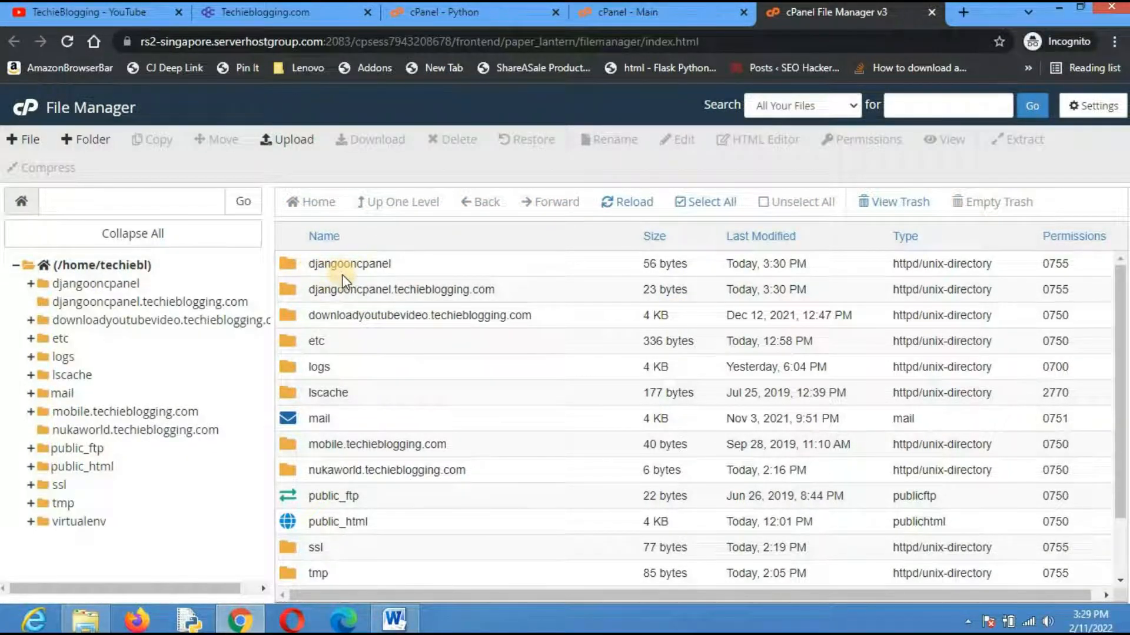
pyautogui.doubleClick(286, 268)
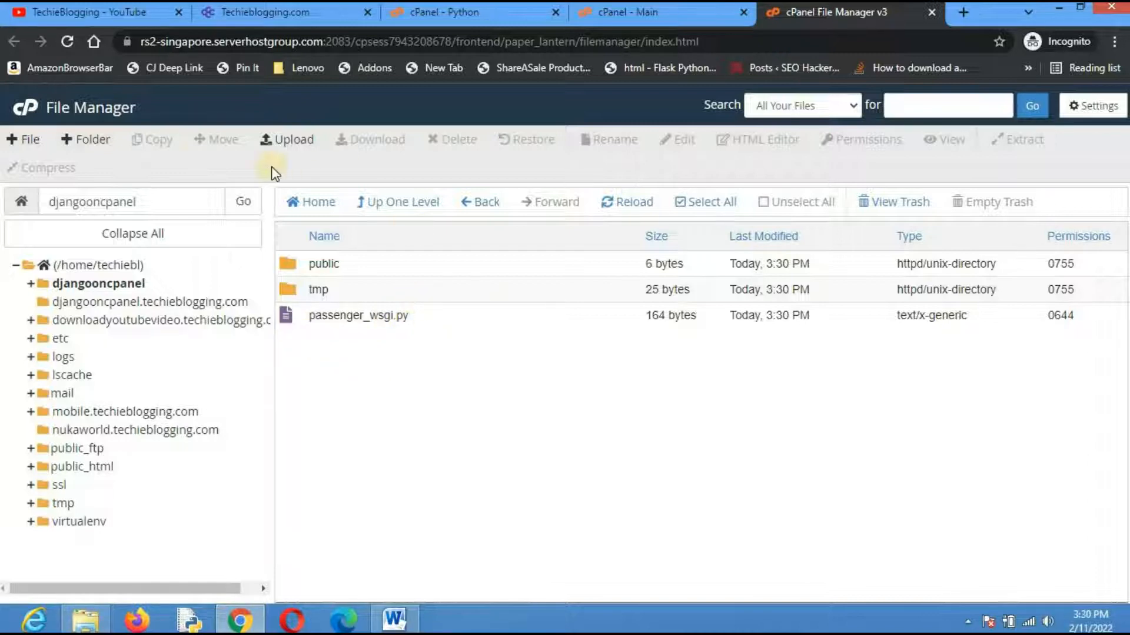
# Upload YouTube-Downloader.zip from the Django On Shared Hosting folder into djangooncpanel and return to the folder listing.
pyautogui.click(292, 141)
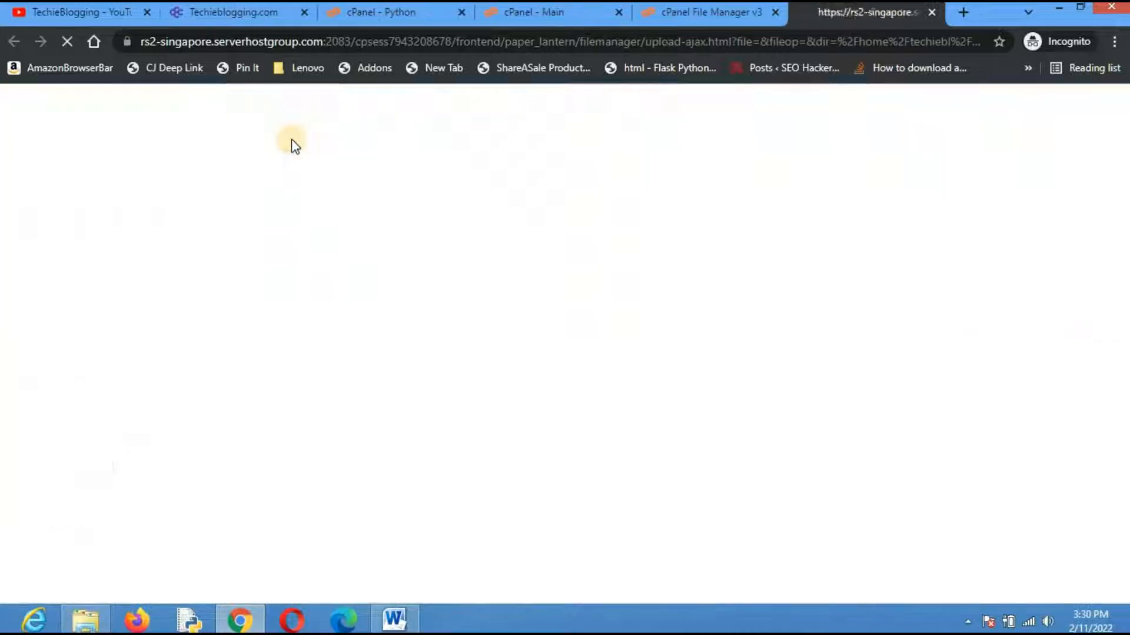
pyautogui.click(579, 382)
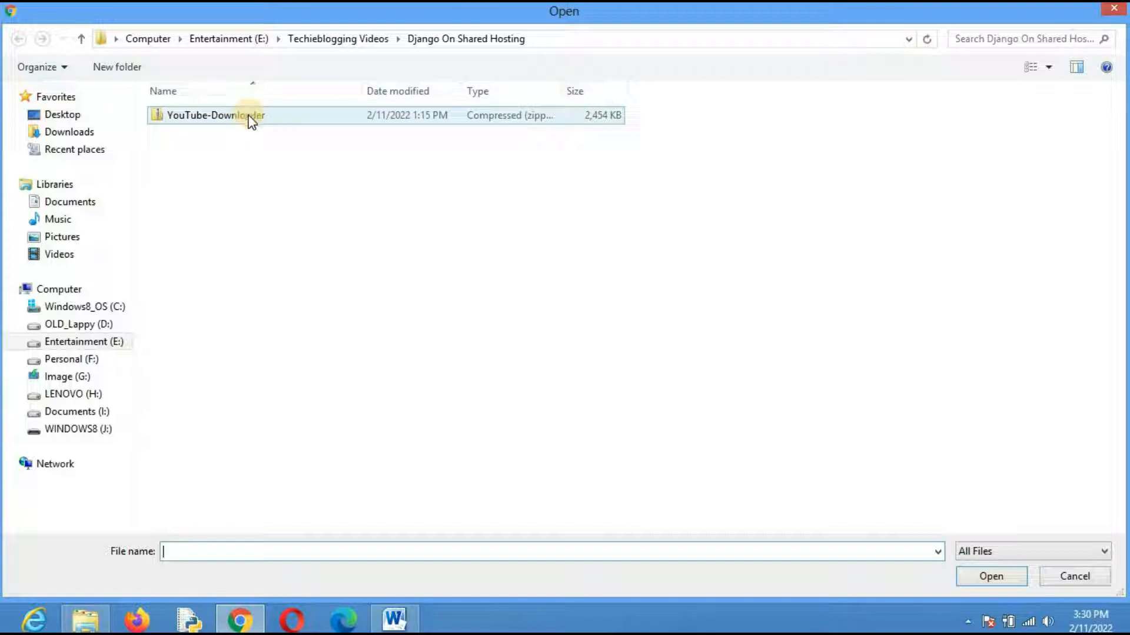
pyautogui.click(227, 117)
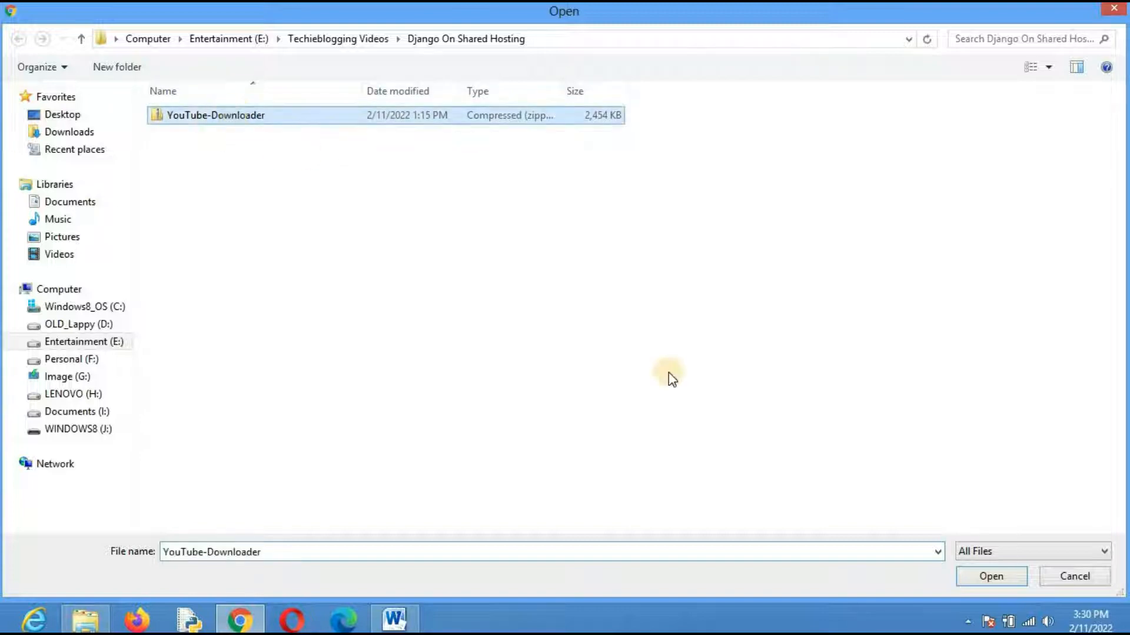
pyautogui.click(989, 575)
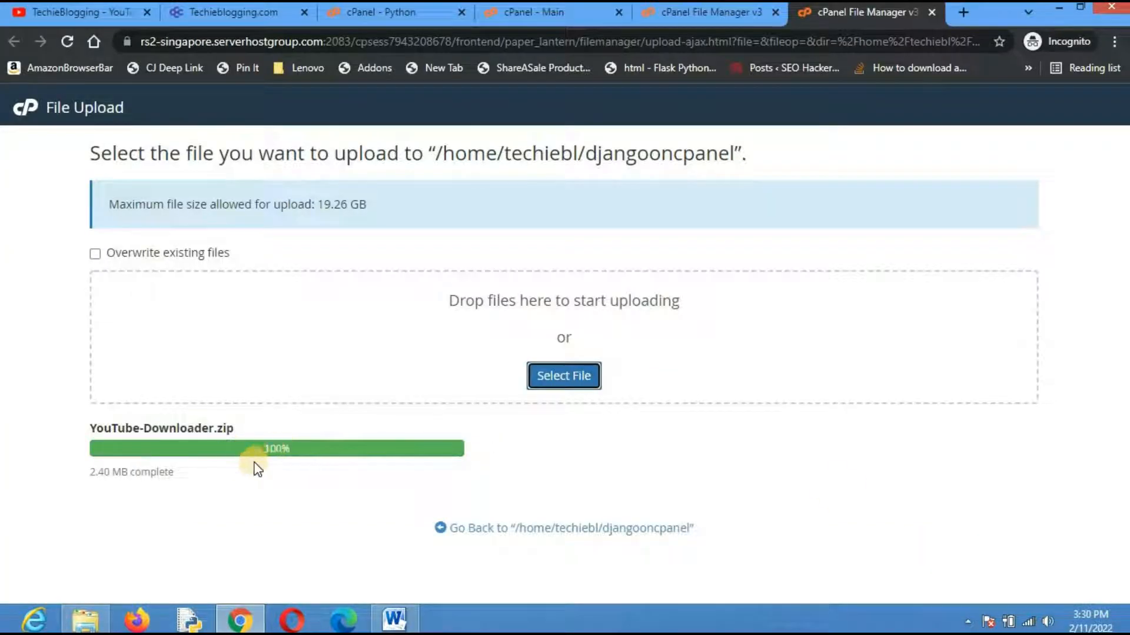
pyautogui.click(582, 531)
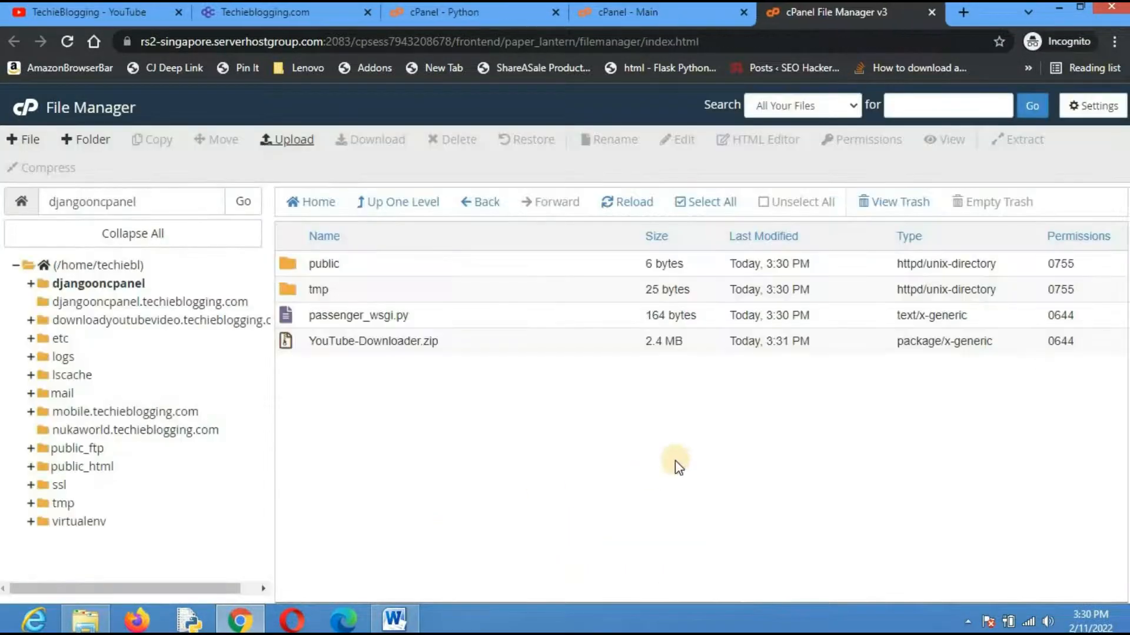
# Extract YouTube-Downloader.zip inside the djangooncpanel folder and dismiss the extraction results.
pyautogui.click(286, 341)
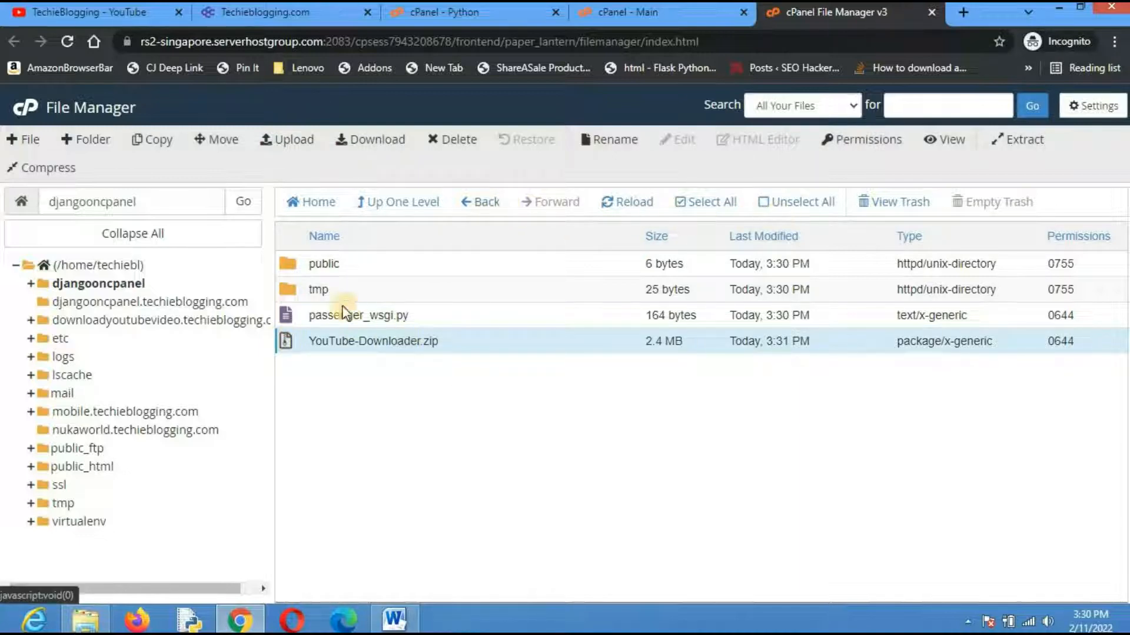
pyautogui.rightClick(352, 341)
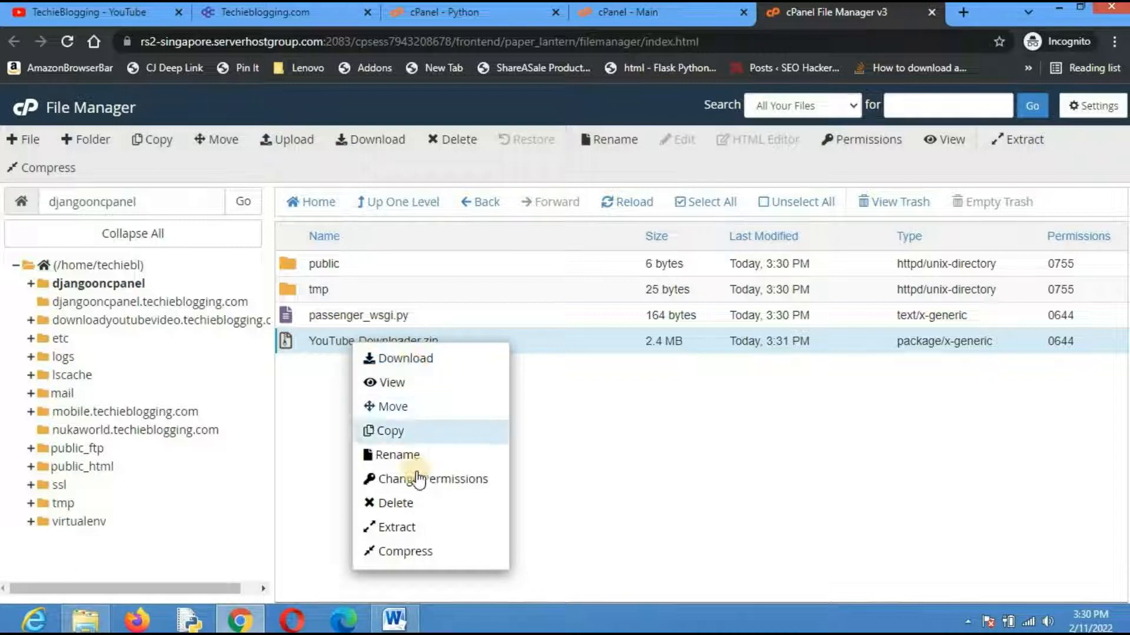
pyautogui.click(412, 530)
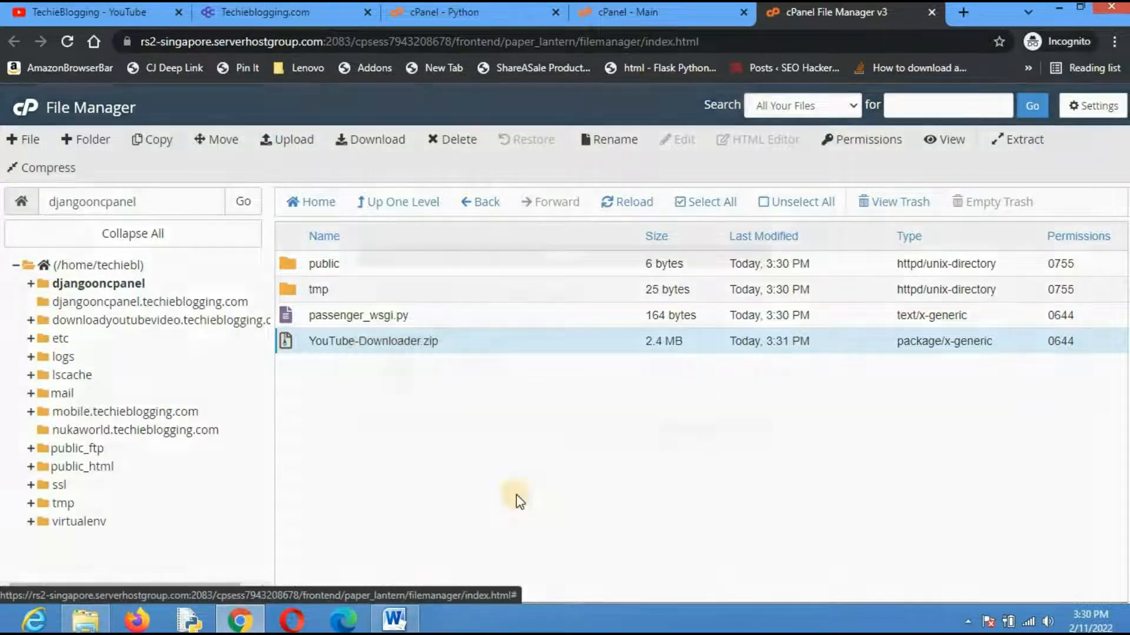
pyautogui.click(695, 432)
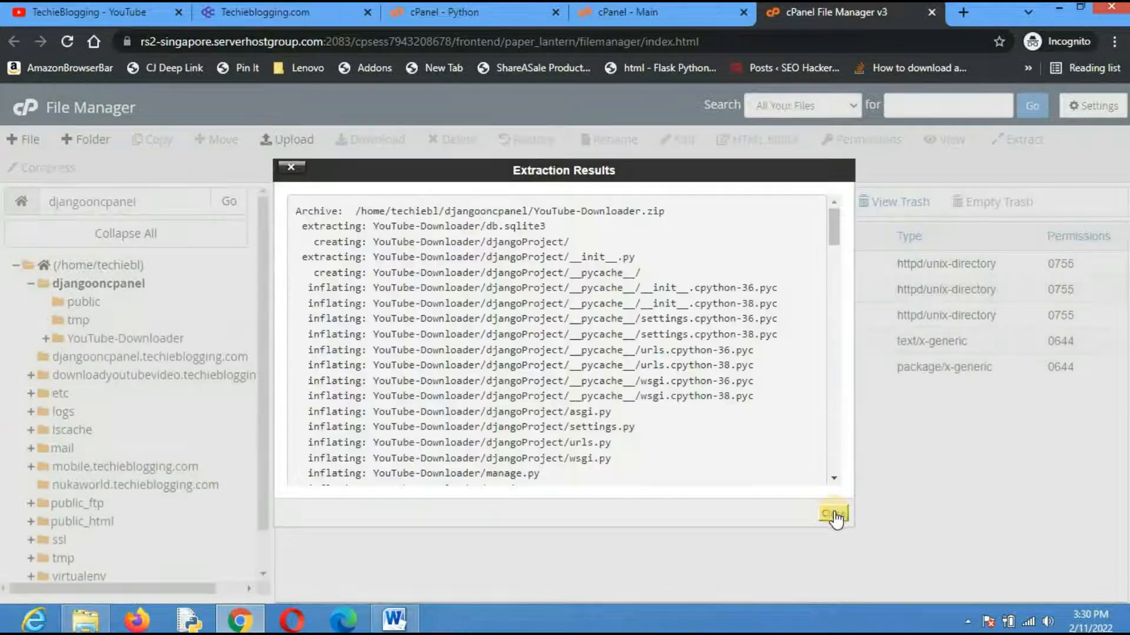
pyautogui.click(833, 513)
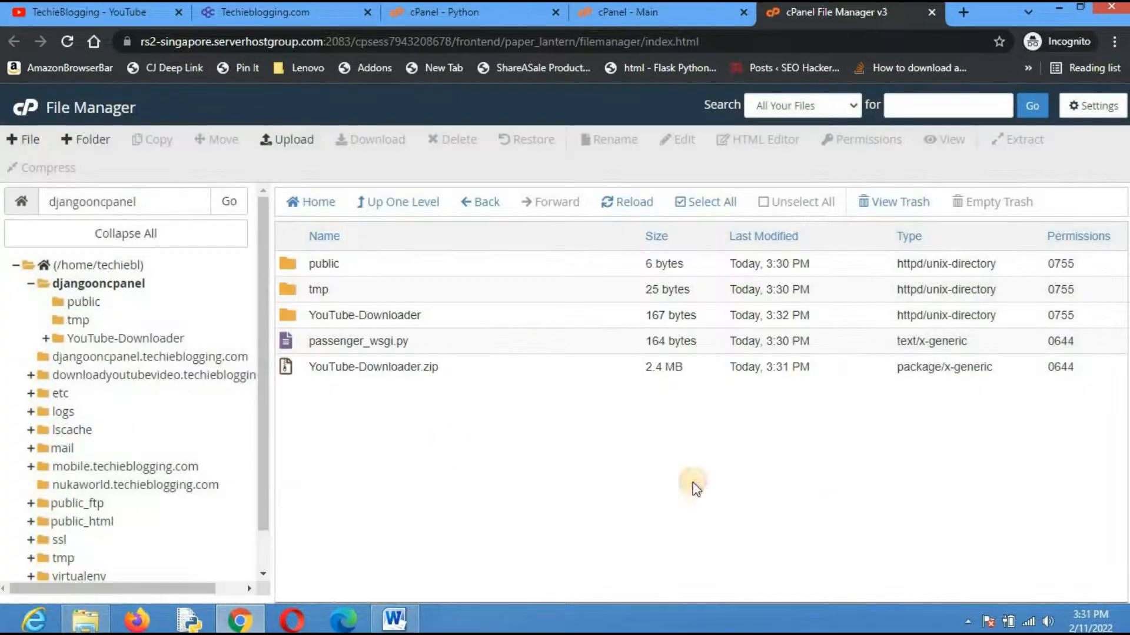
# Move all files and folders from the extracted YouTube-Downloader folder to /djangooncpanel.
pyautogui.doubleClick(289, 315)
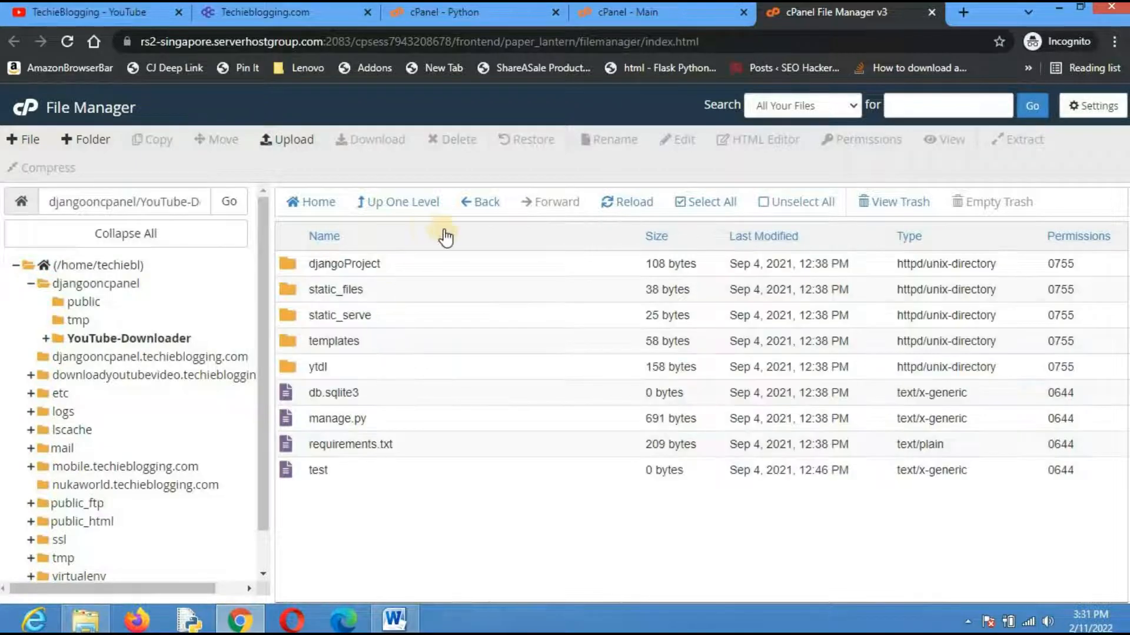
pyautogui.click(708, 203)
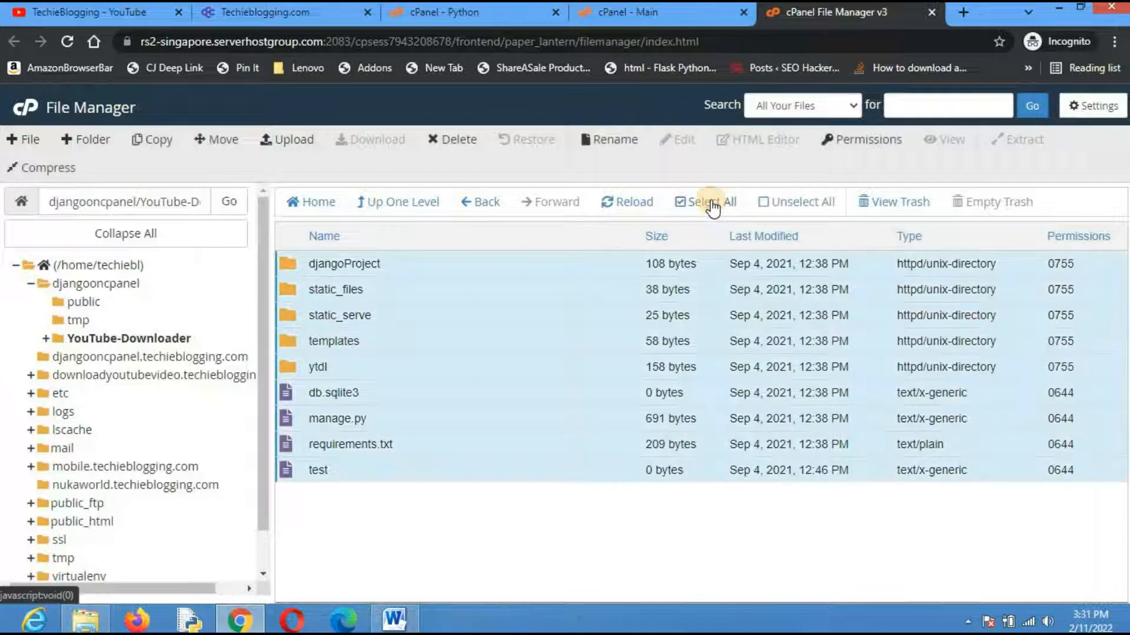
pyautogui.click(225, 141)
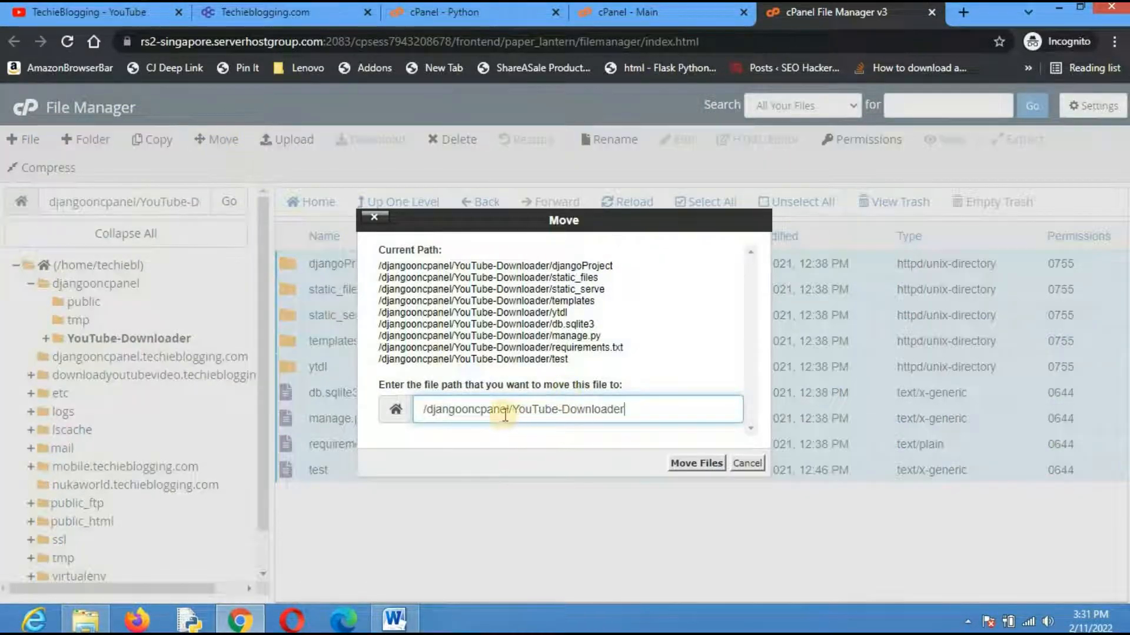
pyautogui.moveTo(509, 410); pyautogui.dragTo(652, 412)
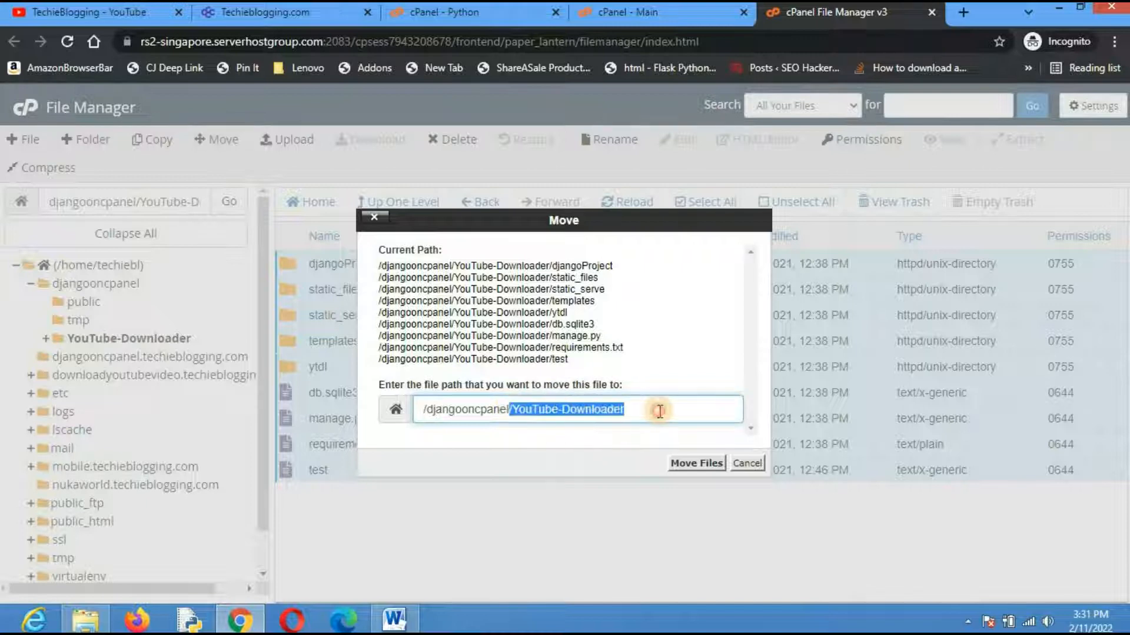
pyautogui.press('BackSpace')
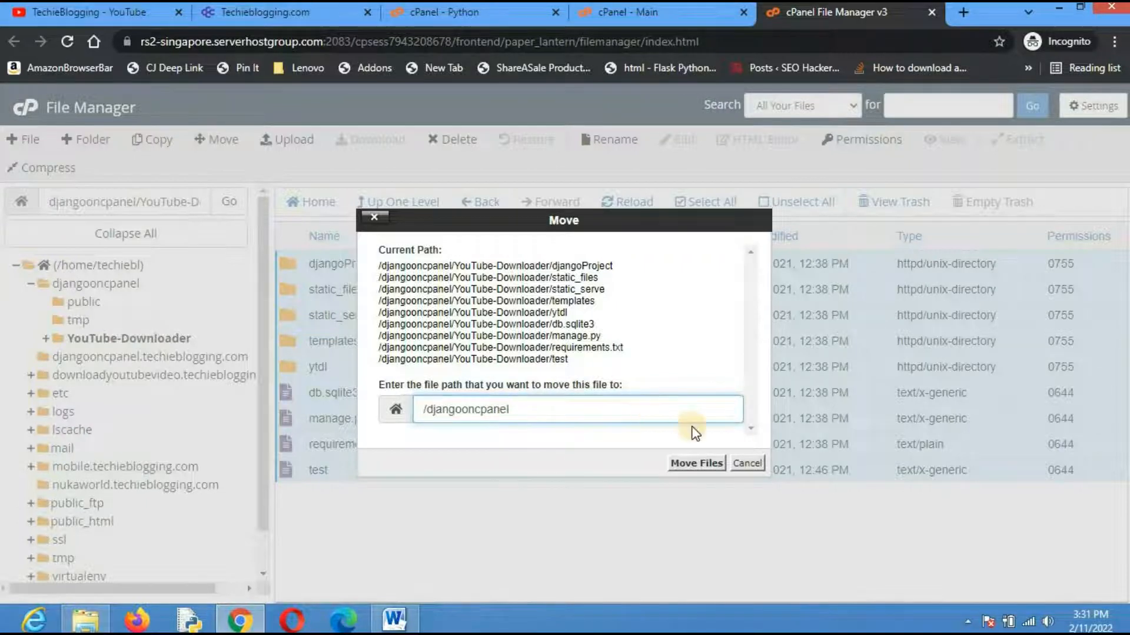
pyautogui.click(696, 463)
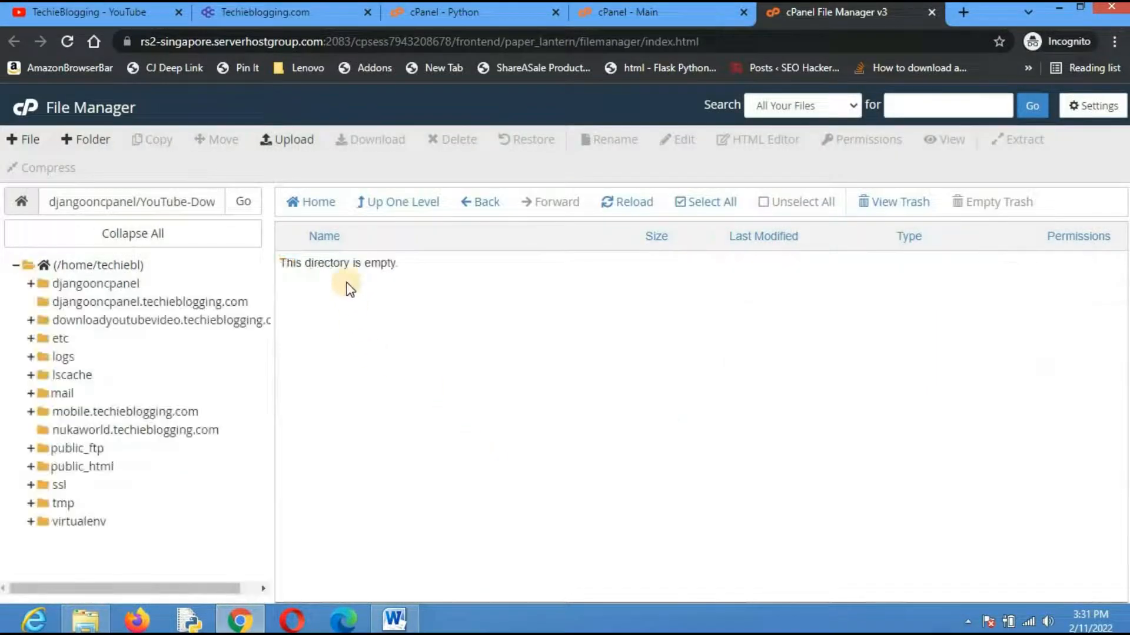
# Open passenger_wsgi.py from the djangooncpanel folder in the code editor.
pyautogui.click(96, 283)
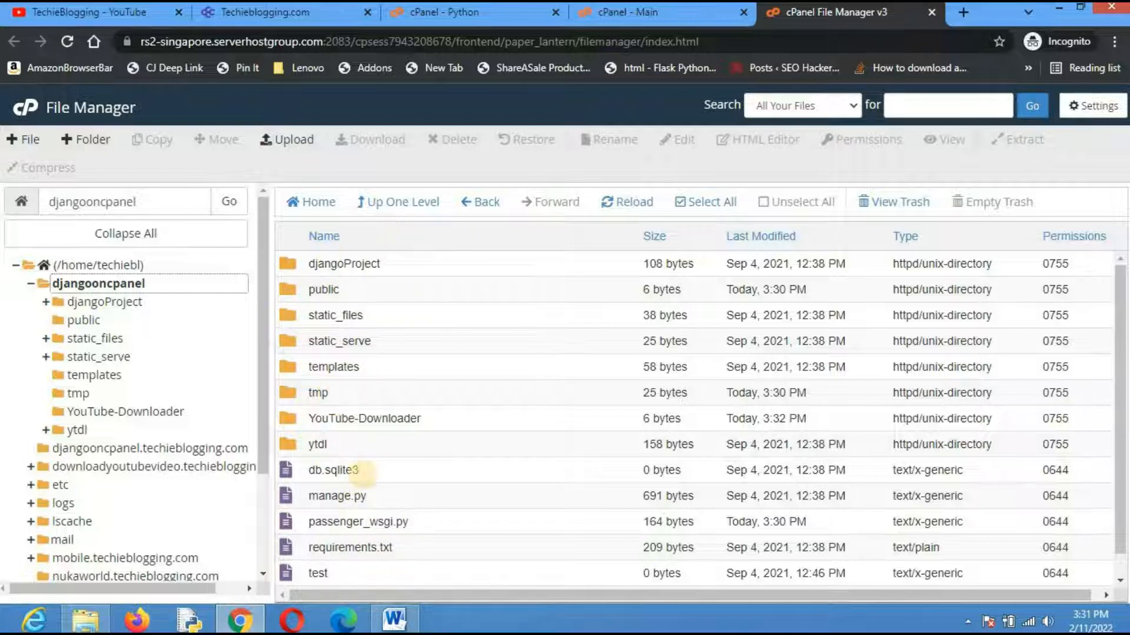
pyautogui.click(285, 521)
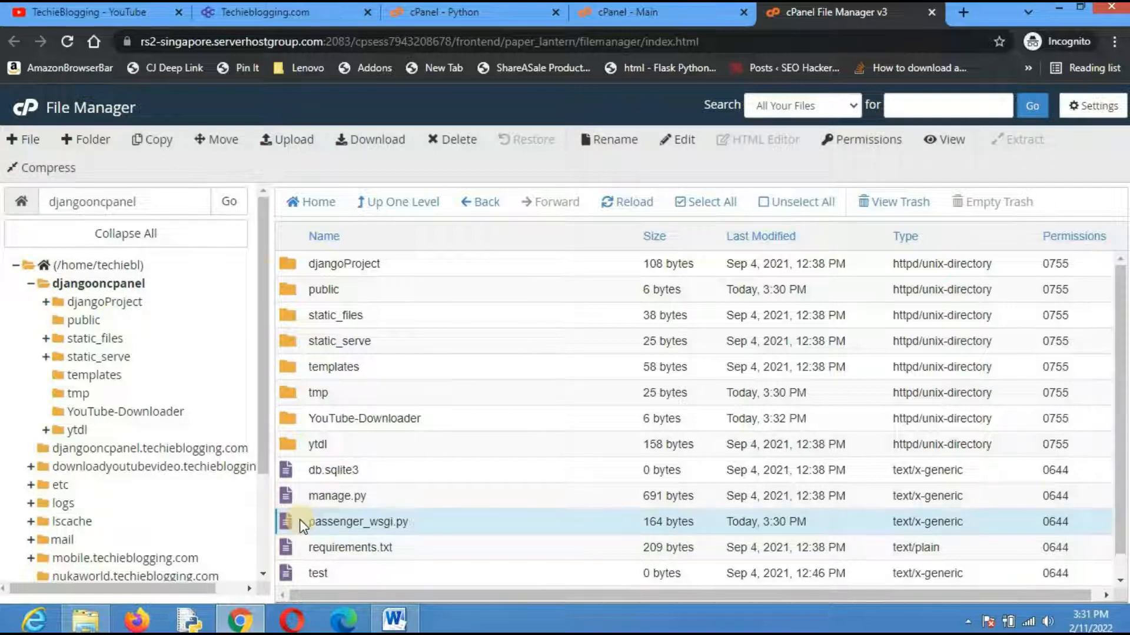
pyautogui.click(683, 140)
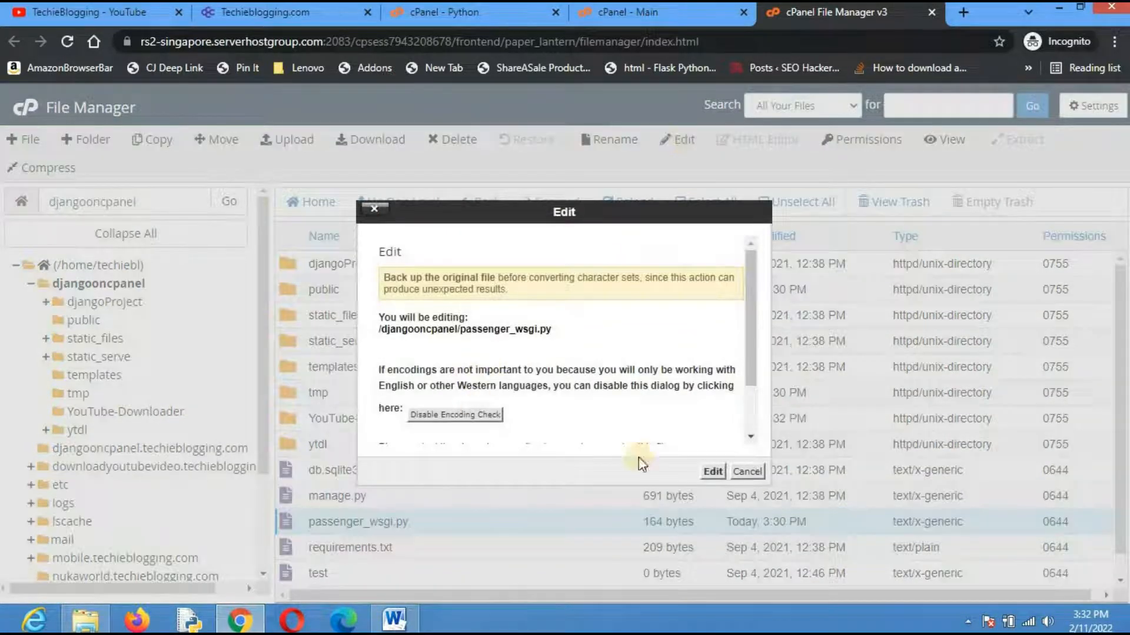
pyautogui.click(714, 469)
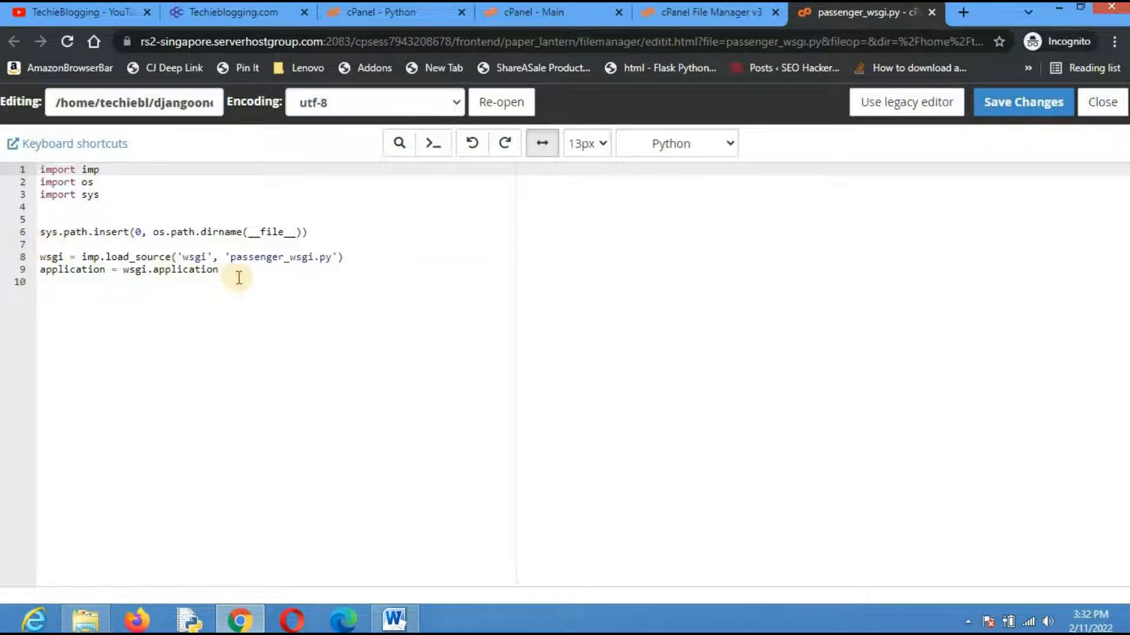
# Comment out the wsgi load_source line and the application assignment line in passenger_wsgi.py.
pyautogui.moveTo(219, 269); pyautogui.dragTo(42, 257)
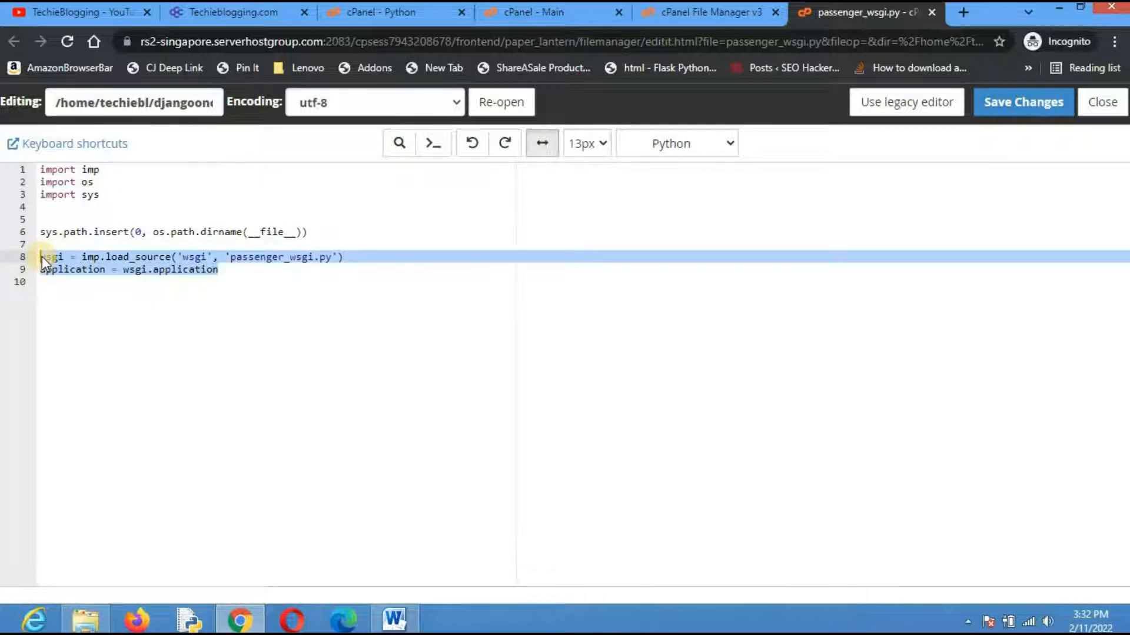
pyautogui.hotkey('ctrl', '/')
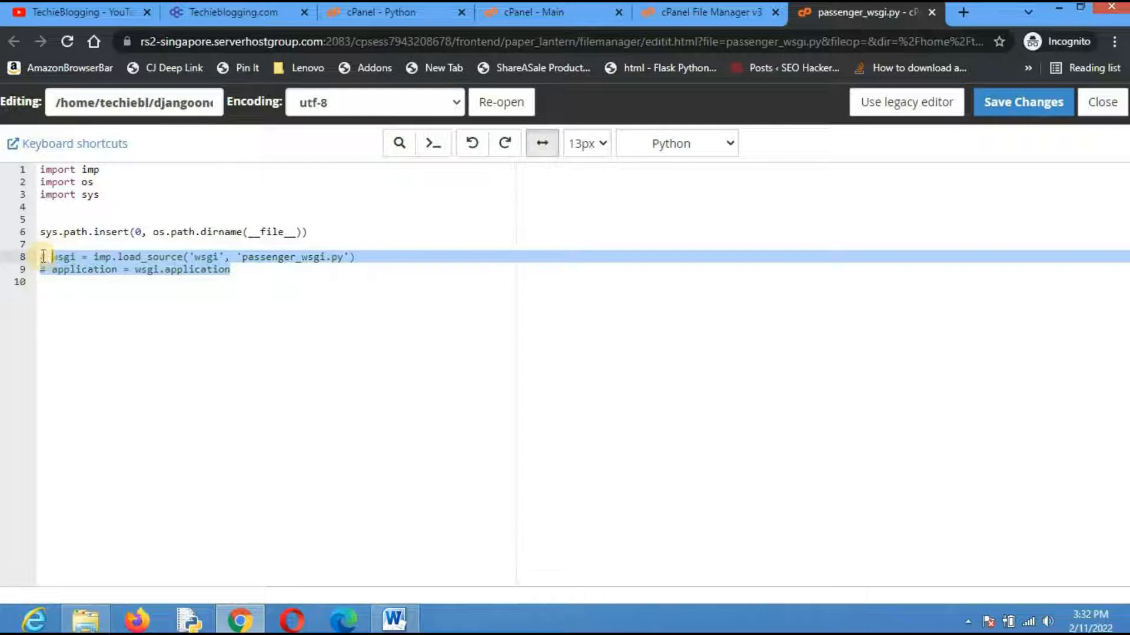
pyautogui.click(52, 277)
pyautogui.click(47, 259)
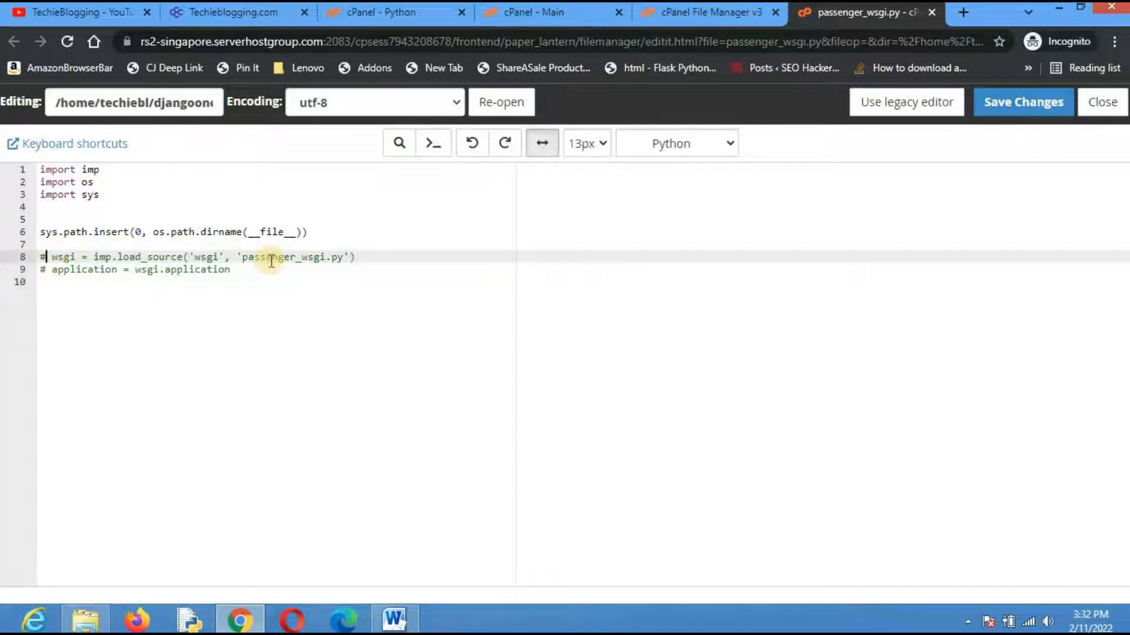
# Add "from djangoProject.wsgi import application" below the sys.path.insert line and check the project folder name in the File Manager.
pyautogui.click(326, 234)
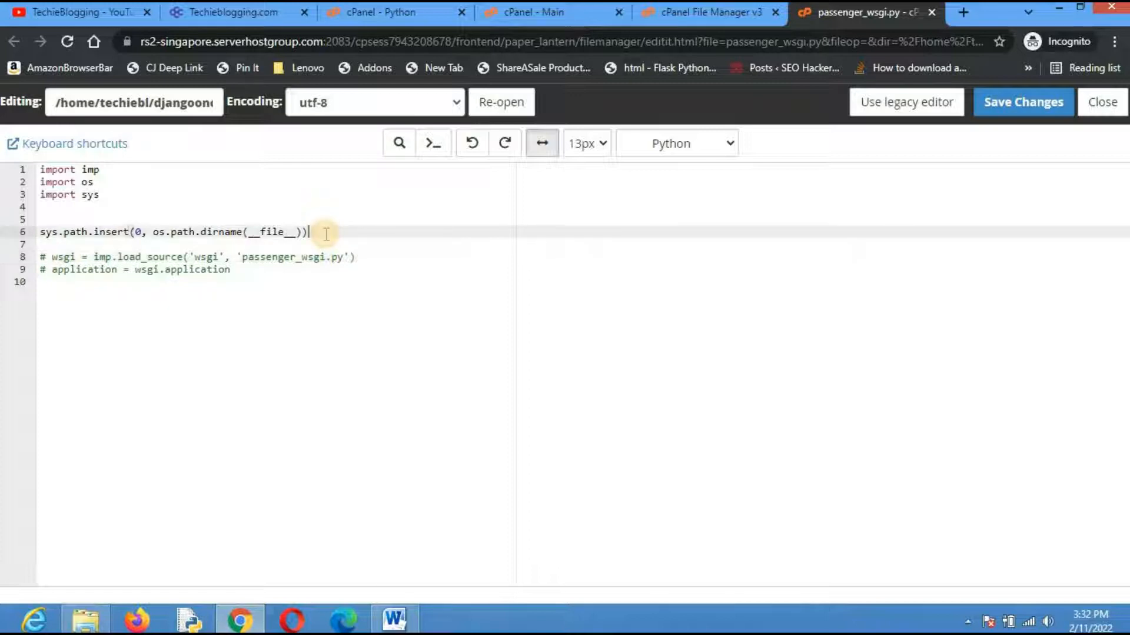
pyautogui.press('Return')
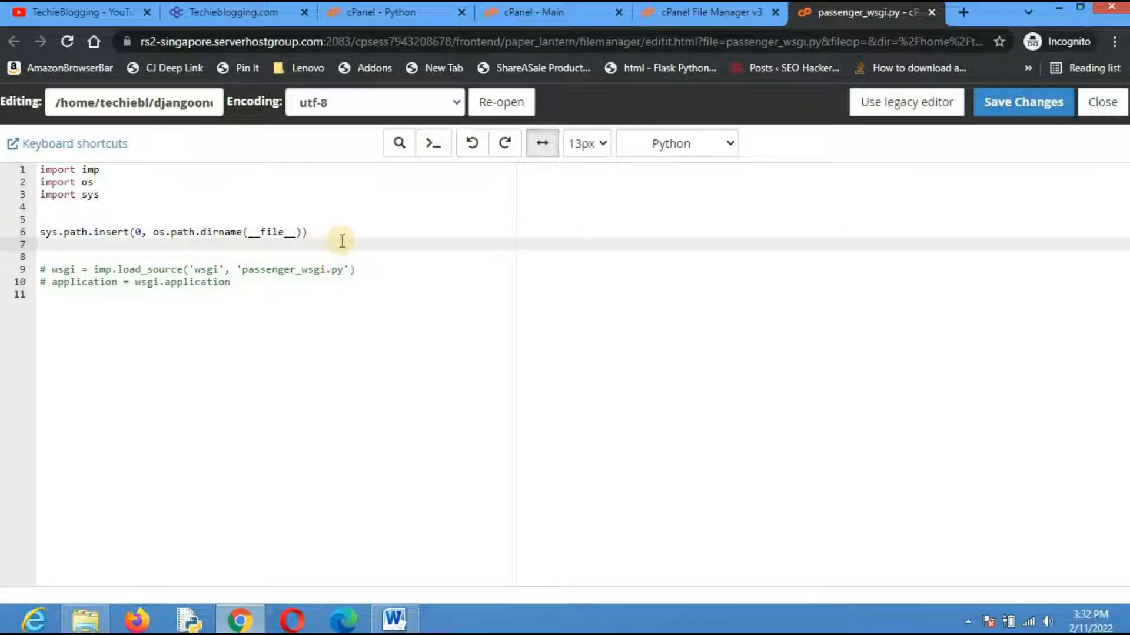
pyautogui.write('from djangoProject.wsgi import application')
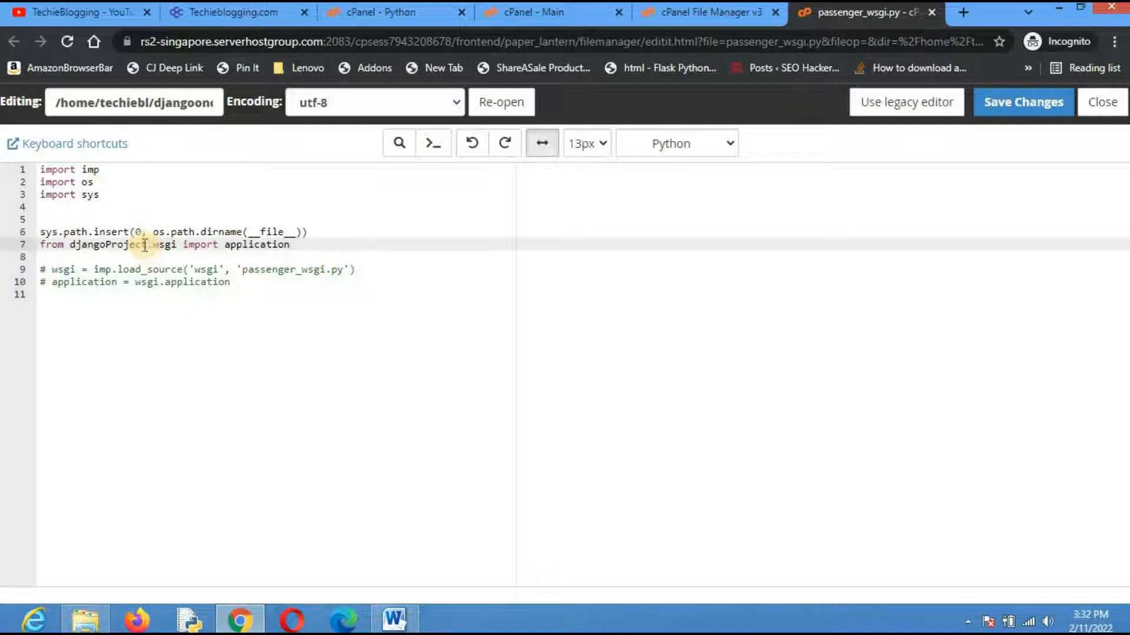
pyautogui.moveTo(148, 245); pyautogui.dragTo(72, 245)
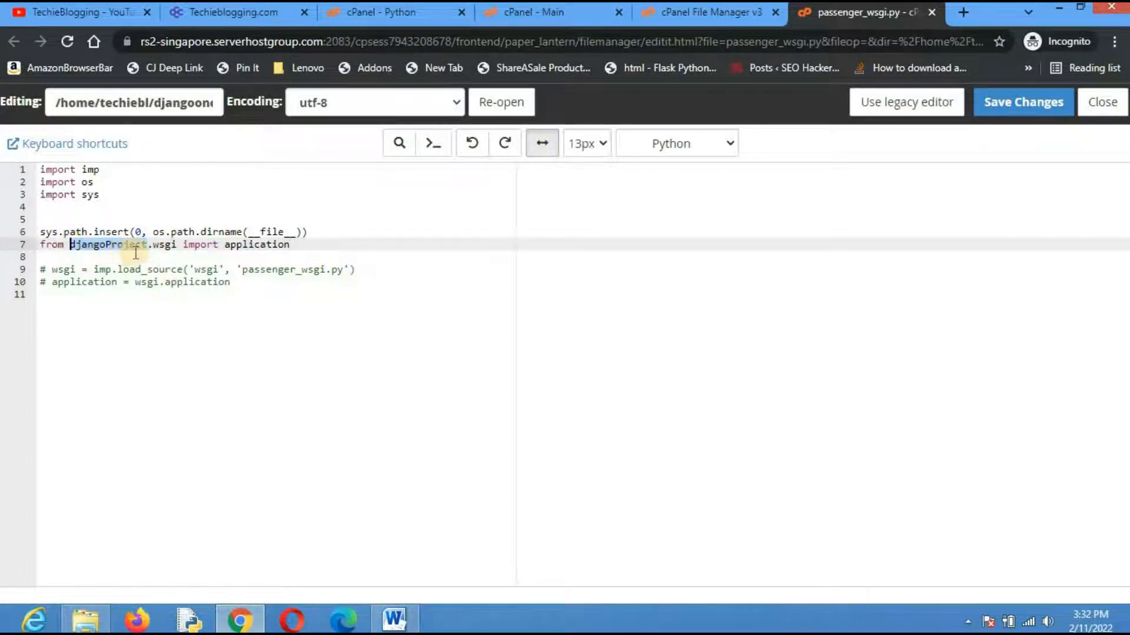
pyautogui.click(677, 15)
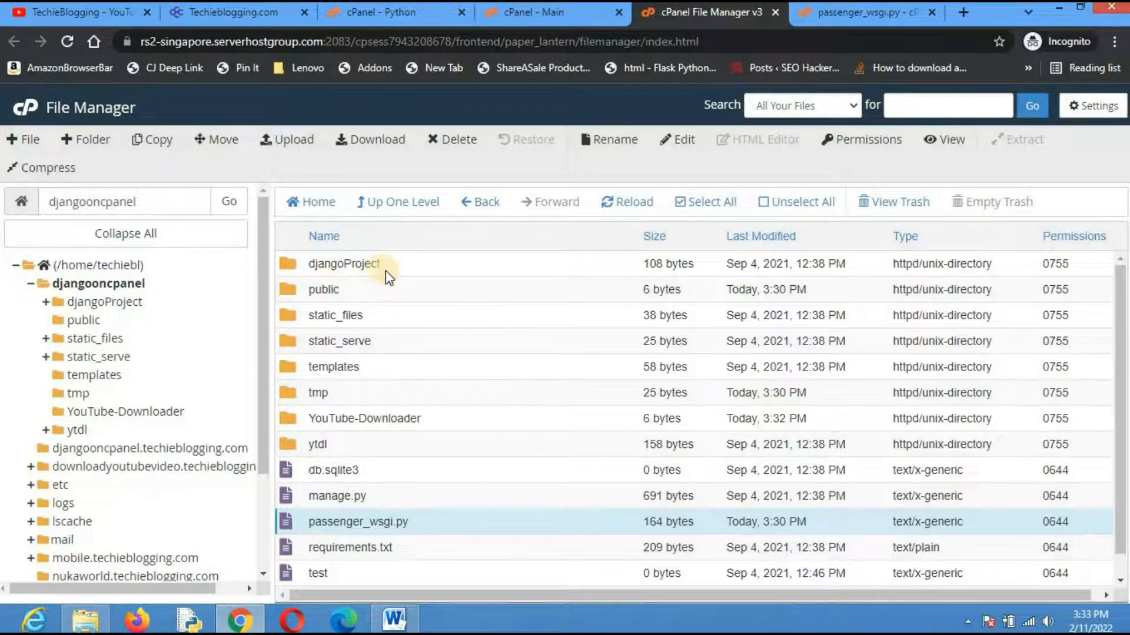
# Check the djangoProject name in the passenger_wsgi.py import line against the project folder and inspect that folder's contents in the File Manager.
pyautogui.click(818, 13)
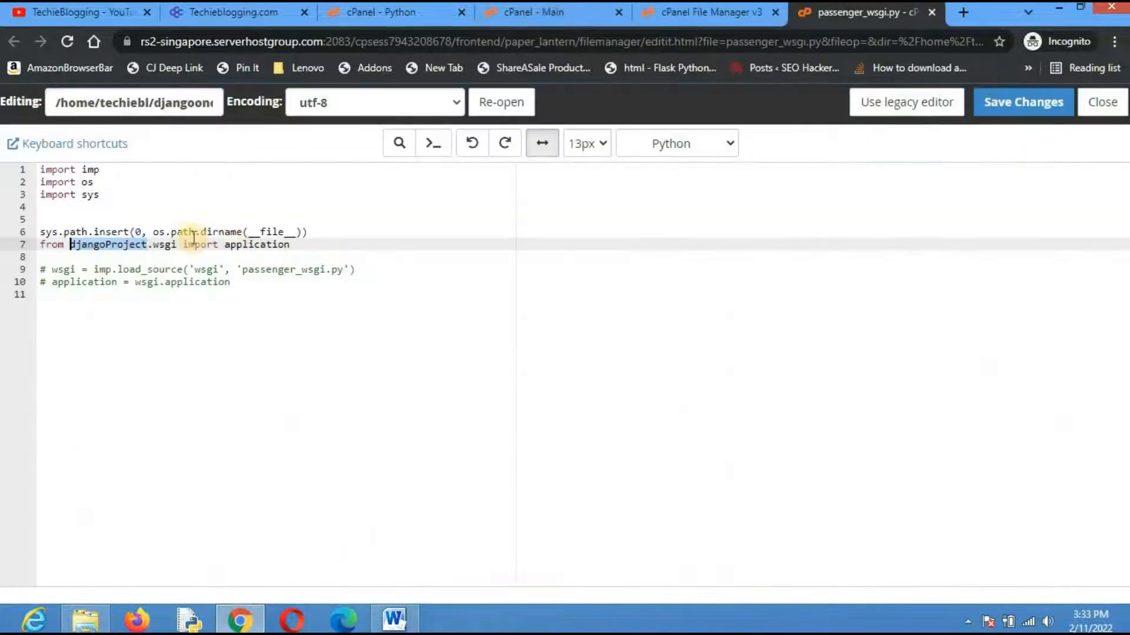
pyautogui.click(149, 244)
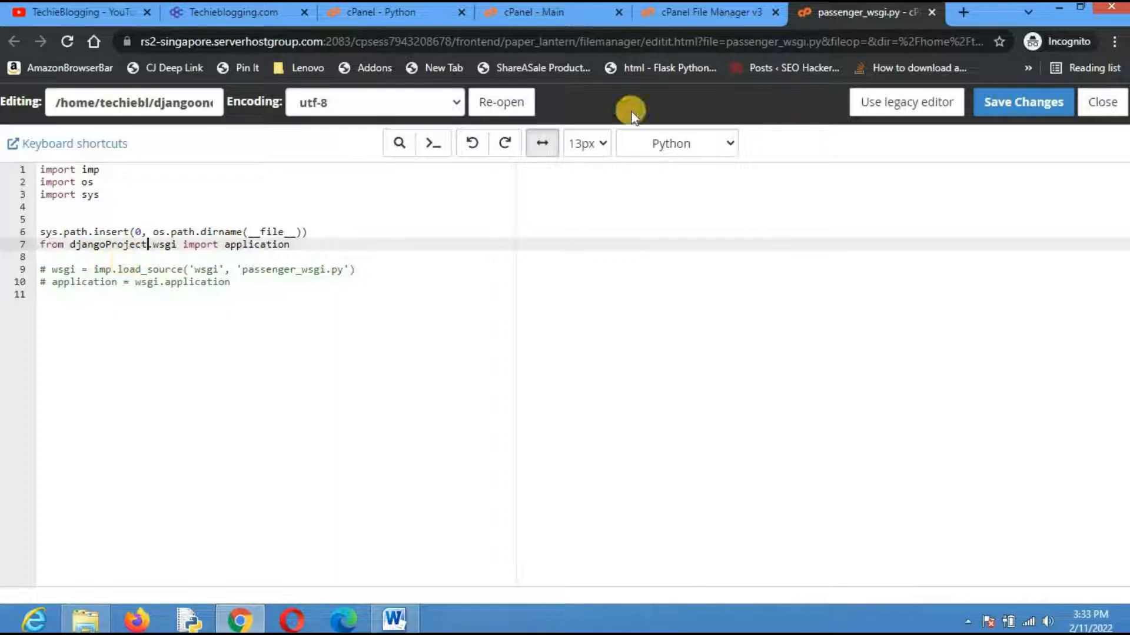
pyautogui.click(688, 15)
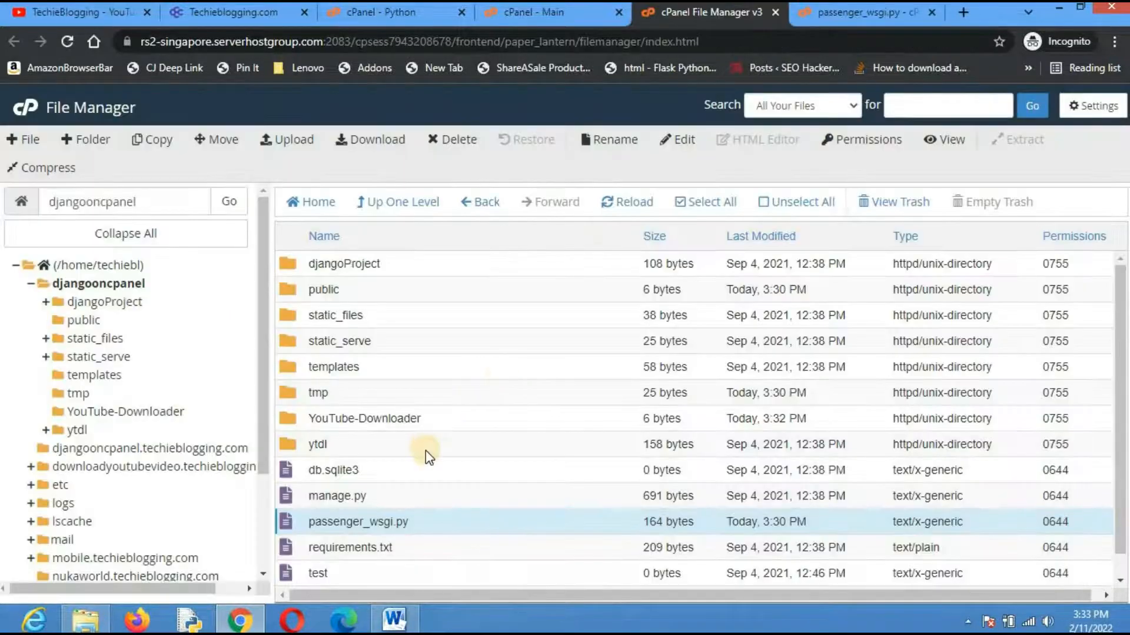
pyautogui.doubleClick(287, 264)
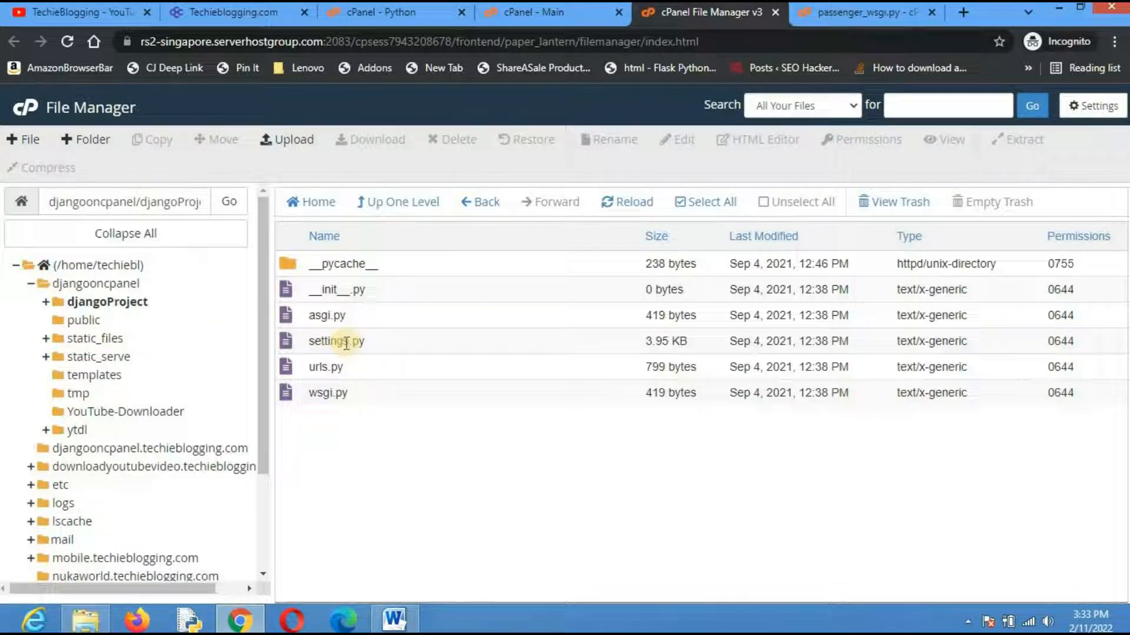
pyautogui.click(389, 206)
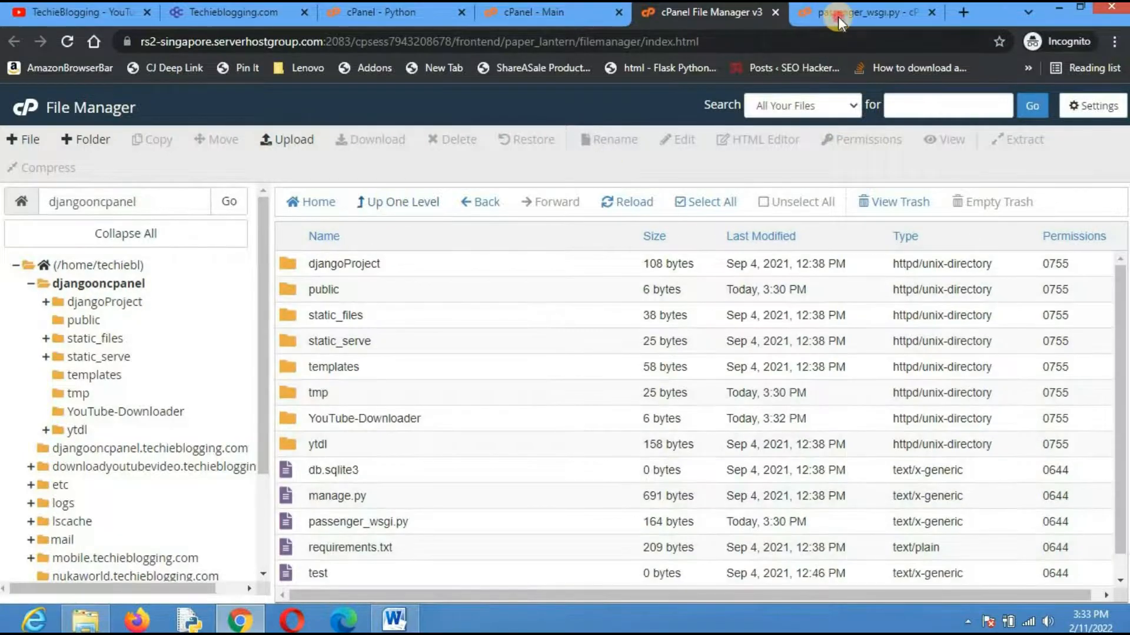
# Save the edited passenger_wsgi.py and close its code editor.
pyautogui.click(836, 13)
pyautogui.click(1007, 101)
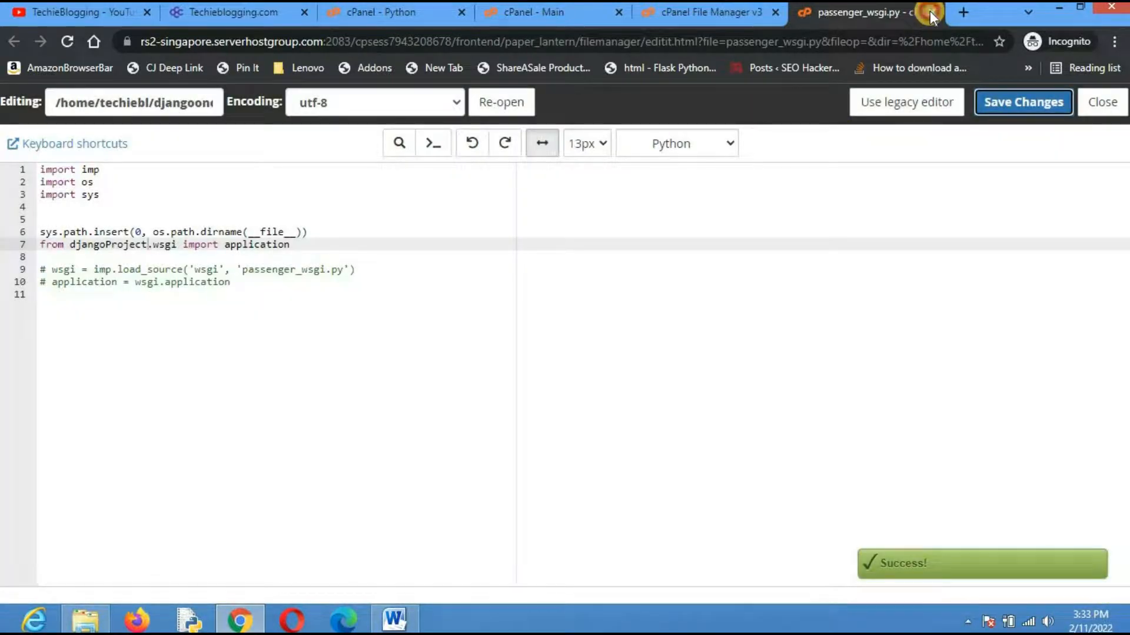
pyautogui.click(931, 12)
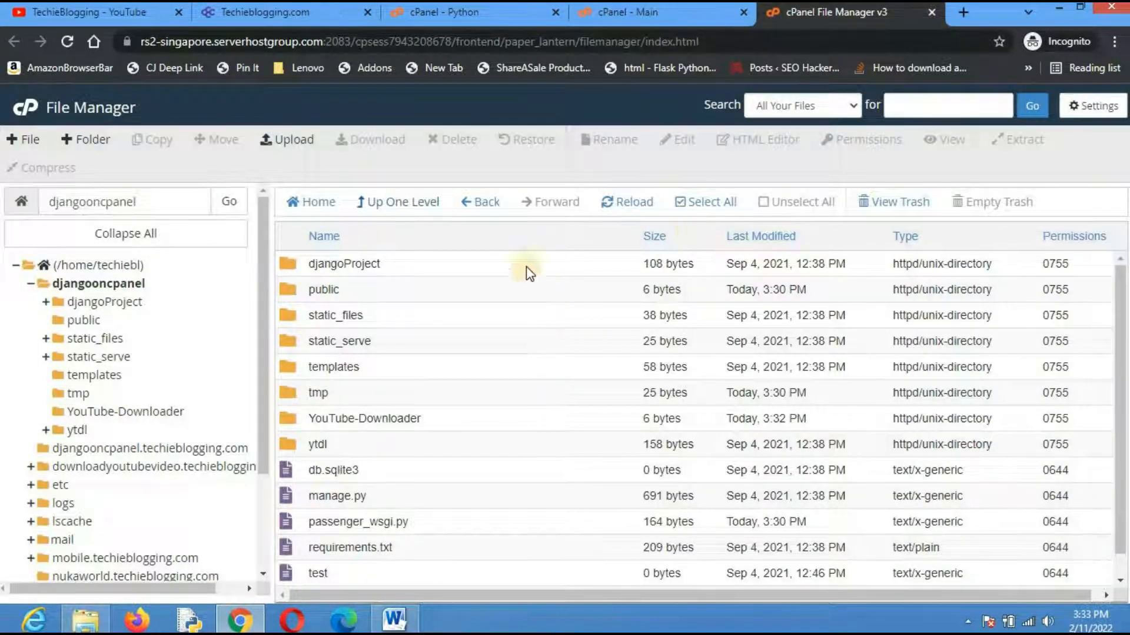
# Add requirements.txt as a configuration file of the djangooncpanel Python application and run pip install on it.
pyautogui.click(458, 13)
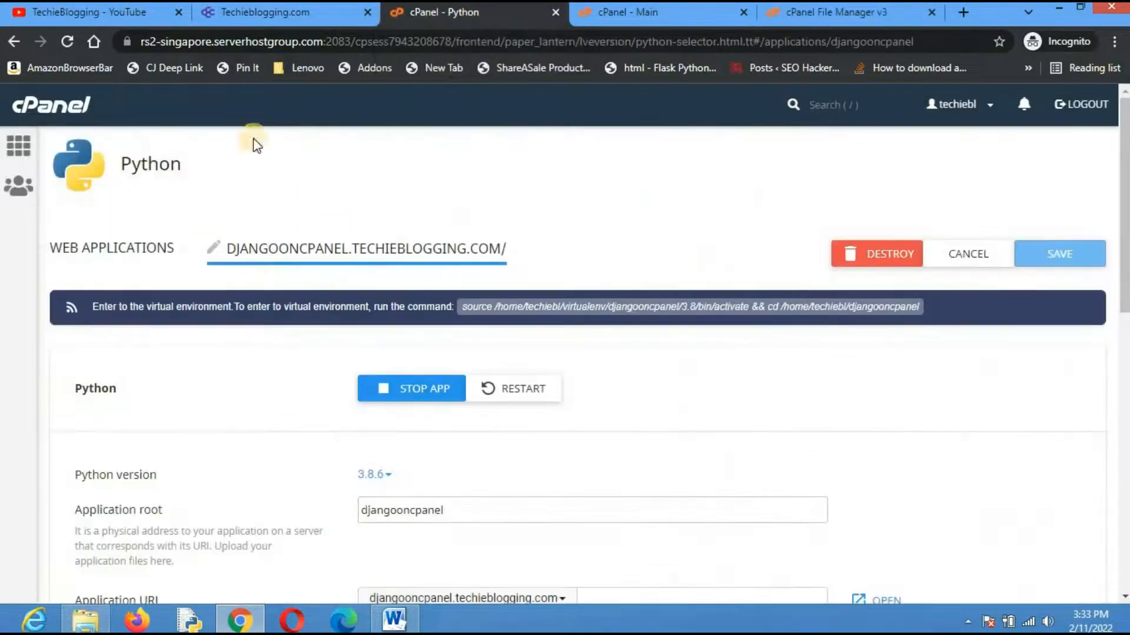
pyautogui.scroll(-7, 624, 327)
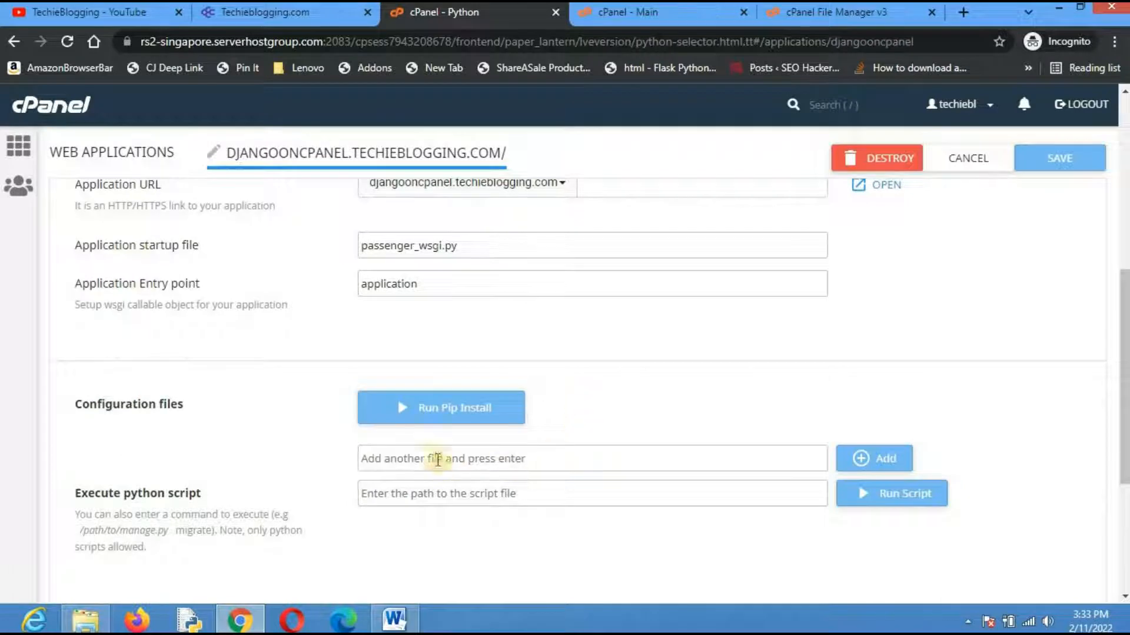
pyautogui.click(401, 457)
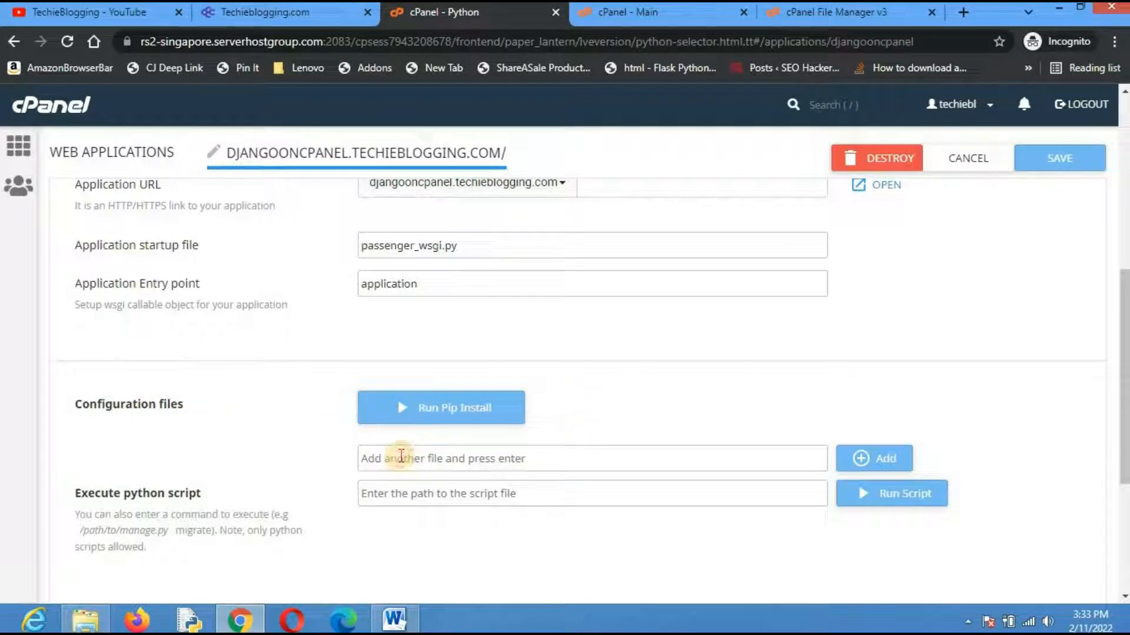
pyautogui.write('requirements.txt')
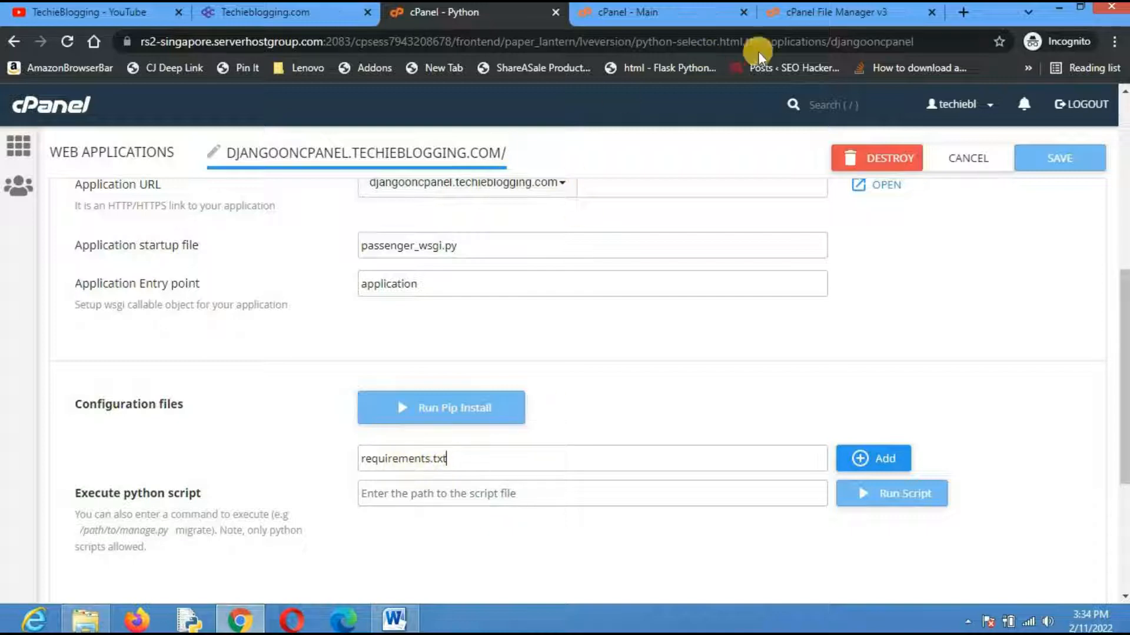
pyautogui.click(806, 13)
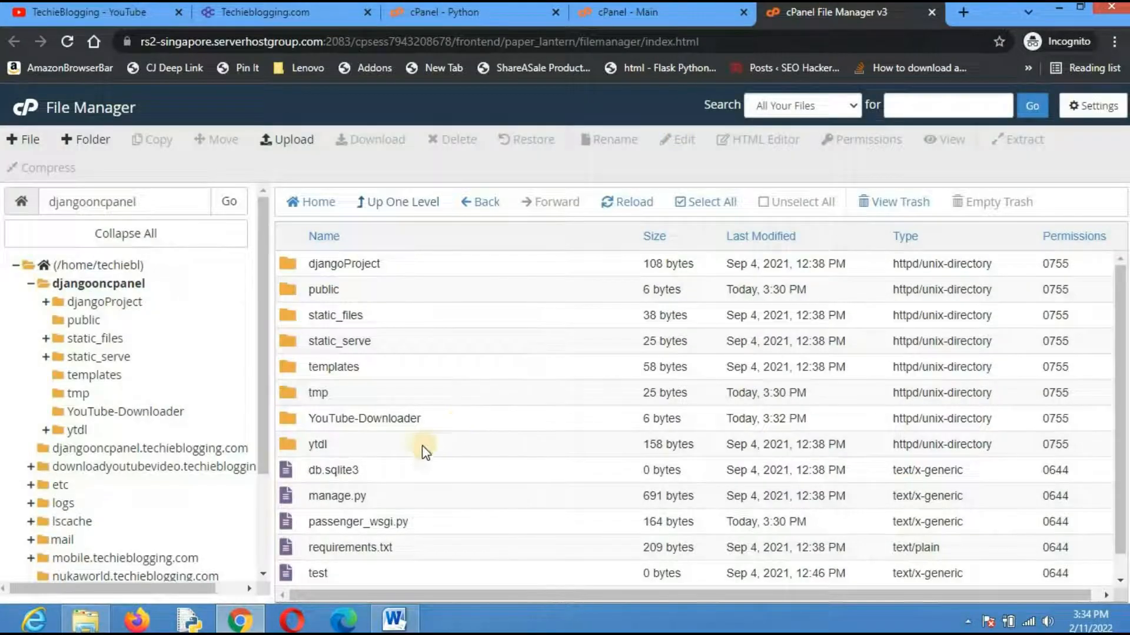
pyautogui.scroll(-1, 403, 479)
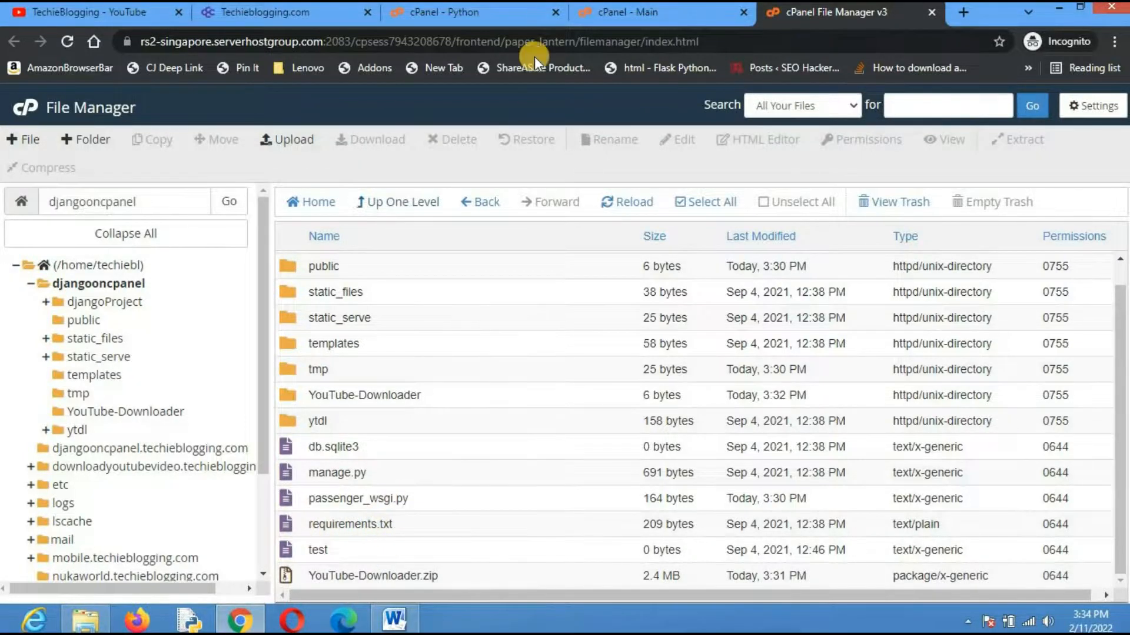
pyautogui.click(481, 15)
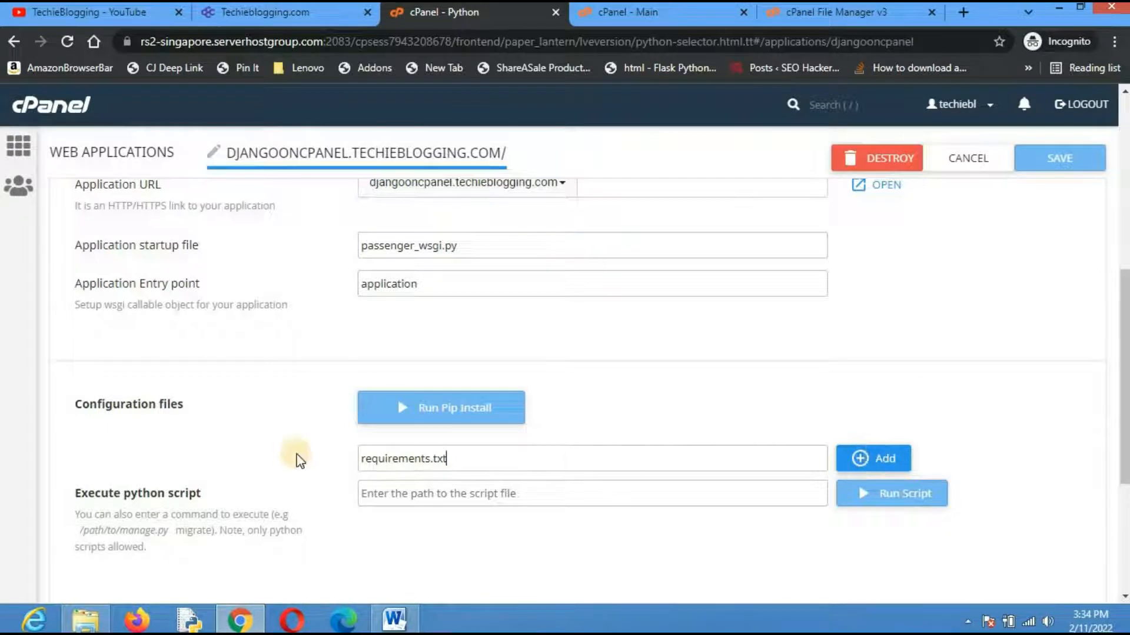
pyautogui.click(873, 458)
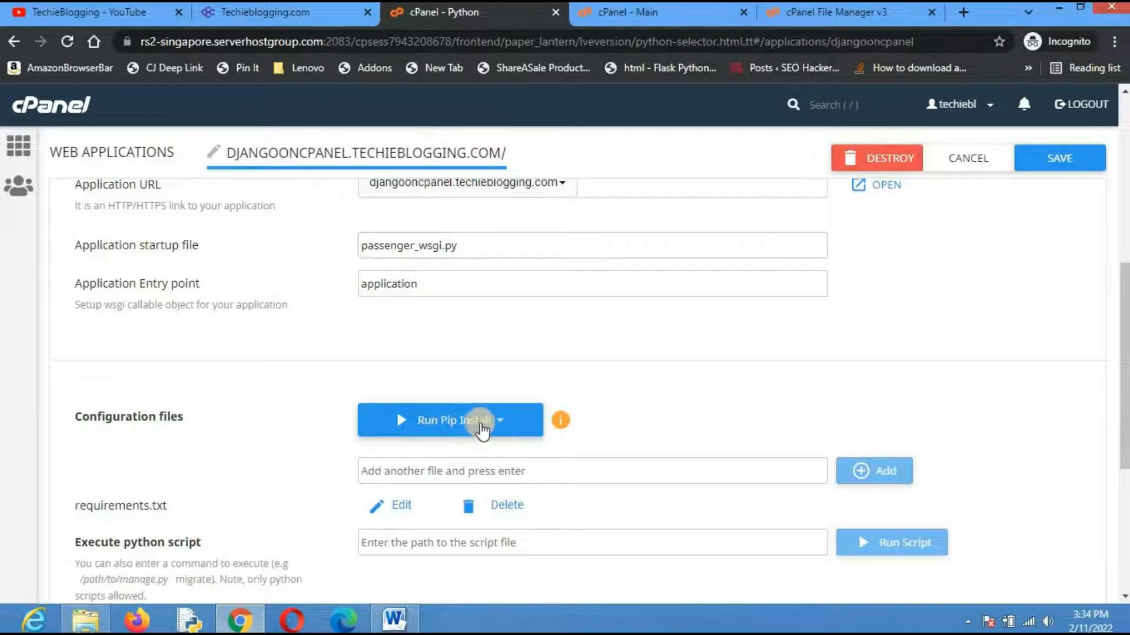
pyautogui.click(500, 423)
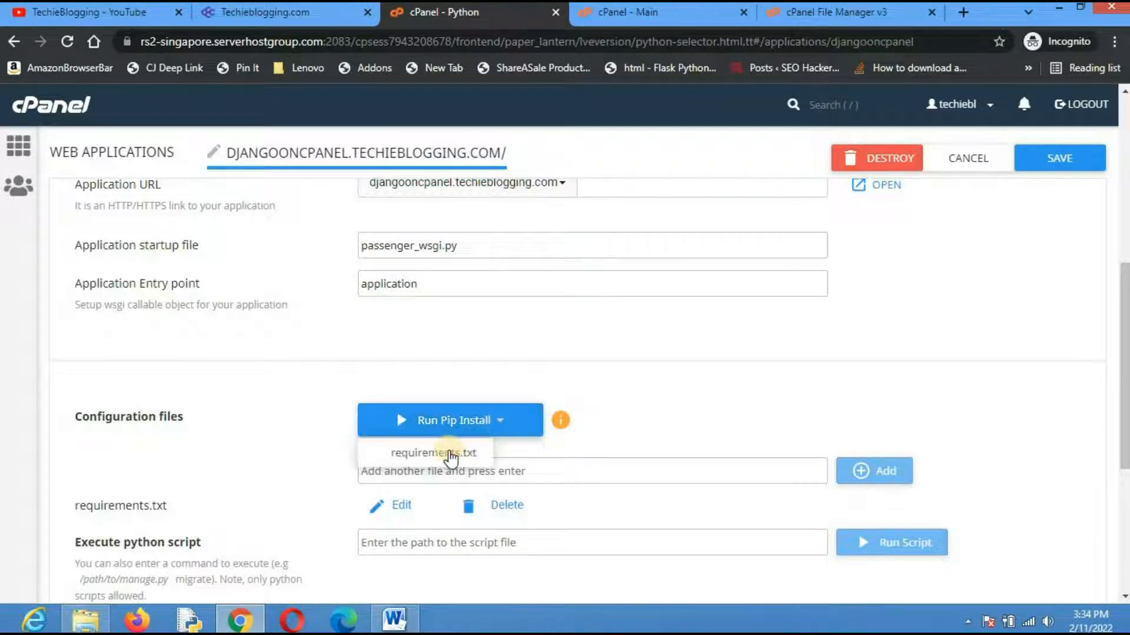
pyautogui.click(449, 458)
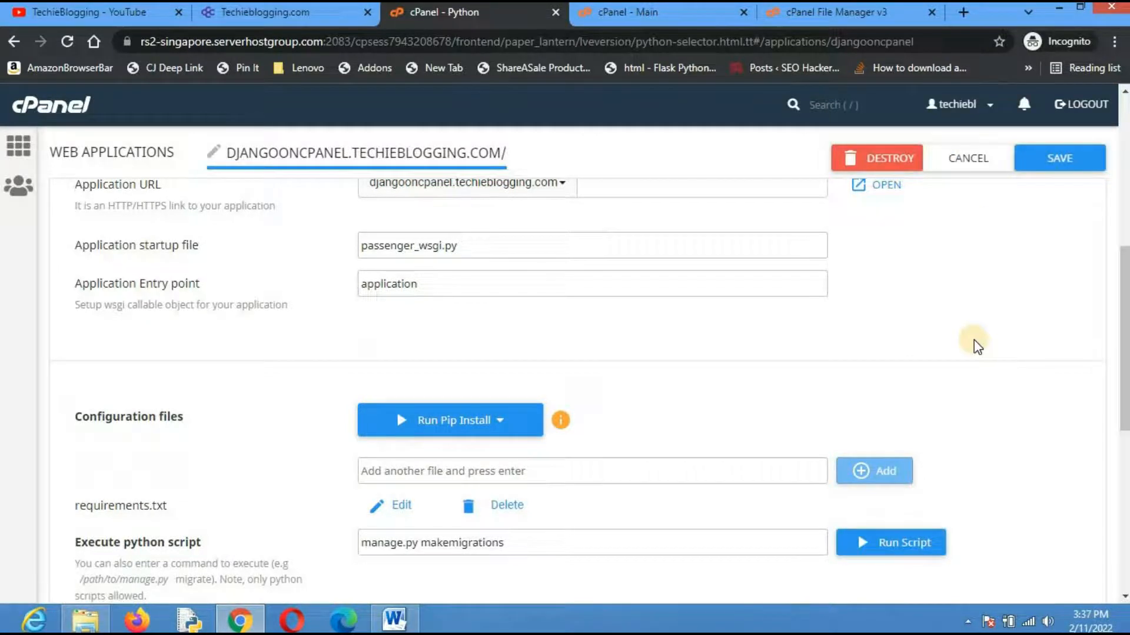
# Restart the djangooncpanel Python application and open its site djangooncpanel.techieblogging.com from the web applications list.
pyautogui.scroll(3, 972, 339)
pyautogui.scroll(3, 972, 339)
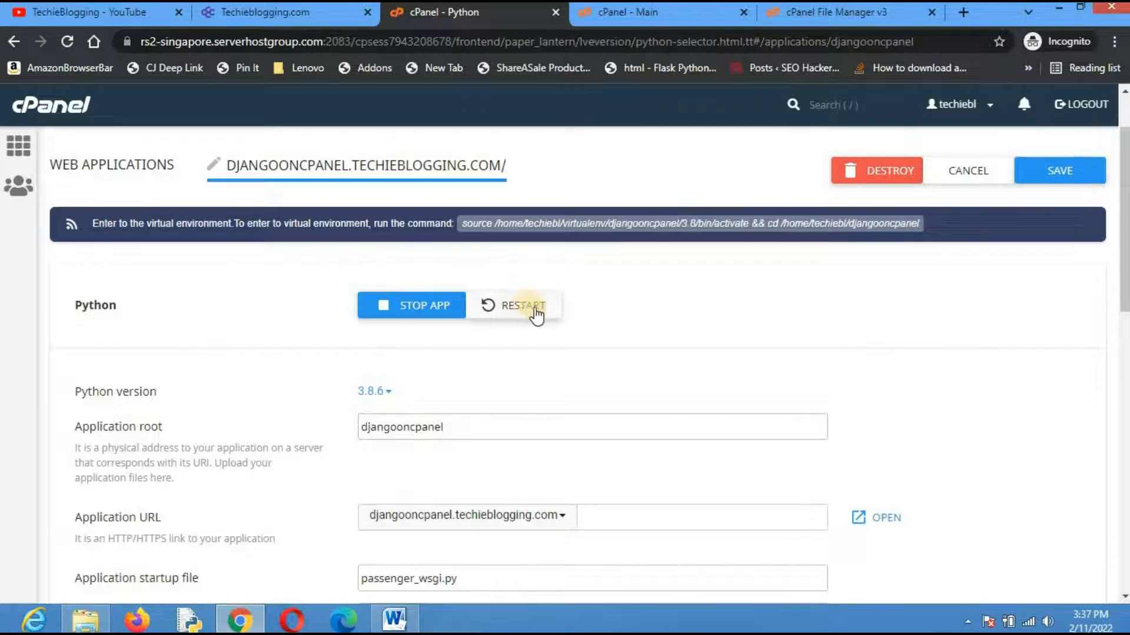
pyautogui.click(518, 306)
pyautogui.click(120, 166)
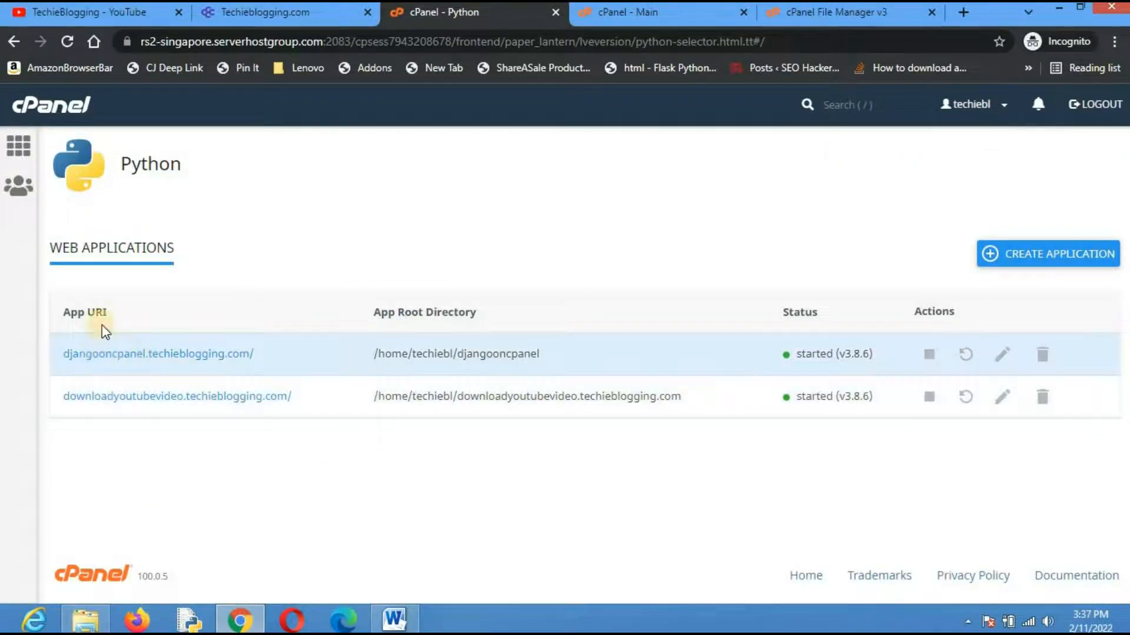
pyautogui.click(178, 353)
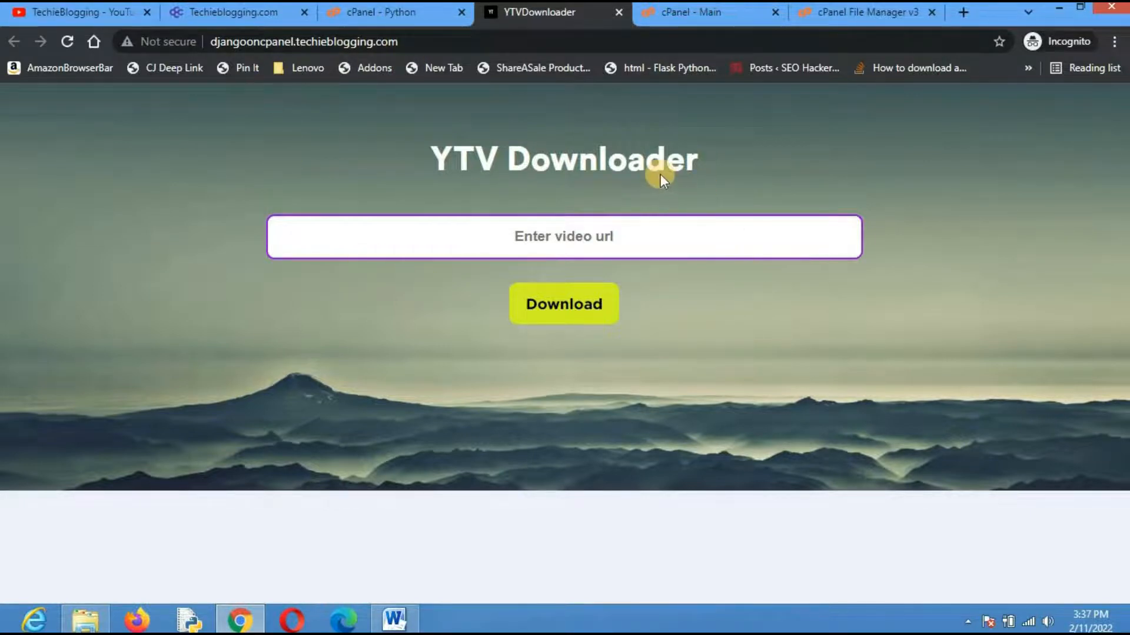
pyautogui.click(555, 237)
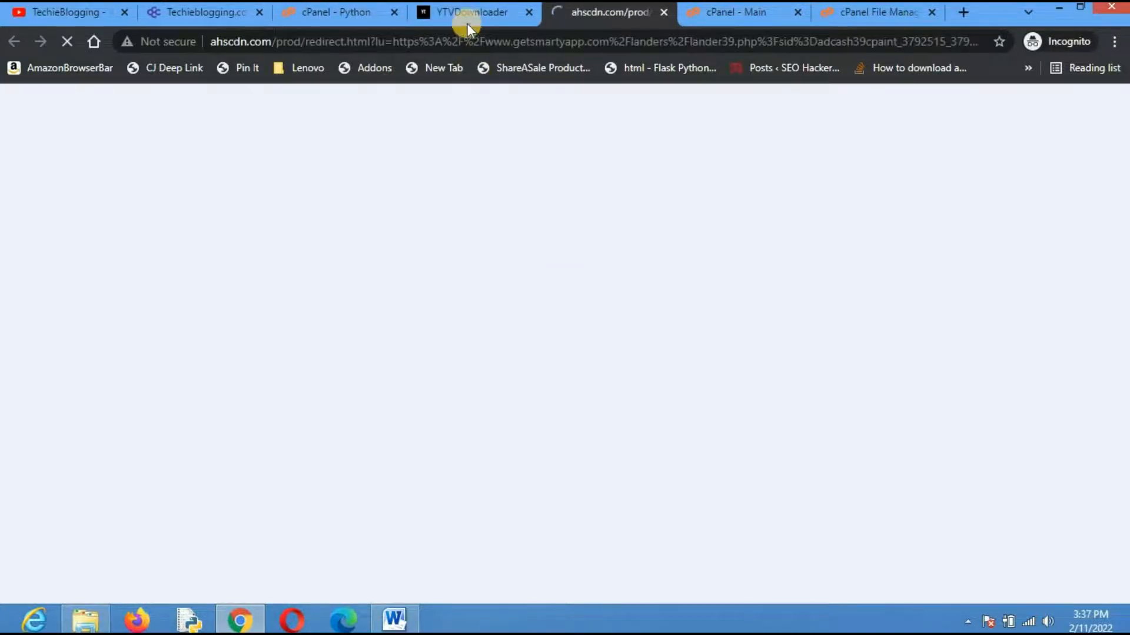
pyautogui.click(467, 13)
pyautogui.click(574, 238)
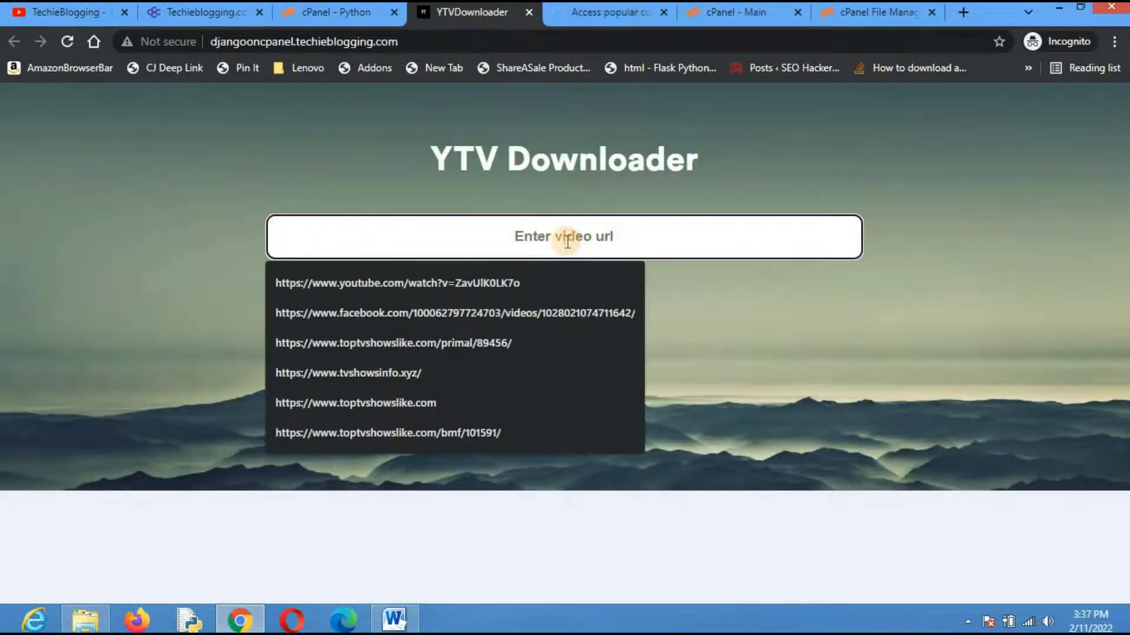
pyautogui.click(481, 285)
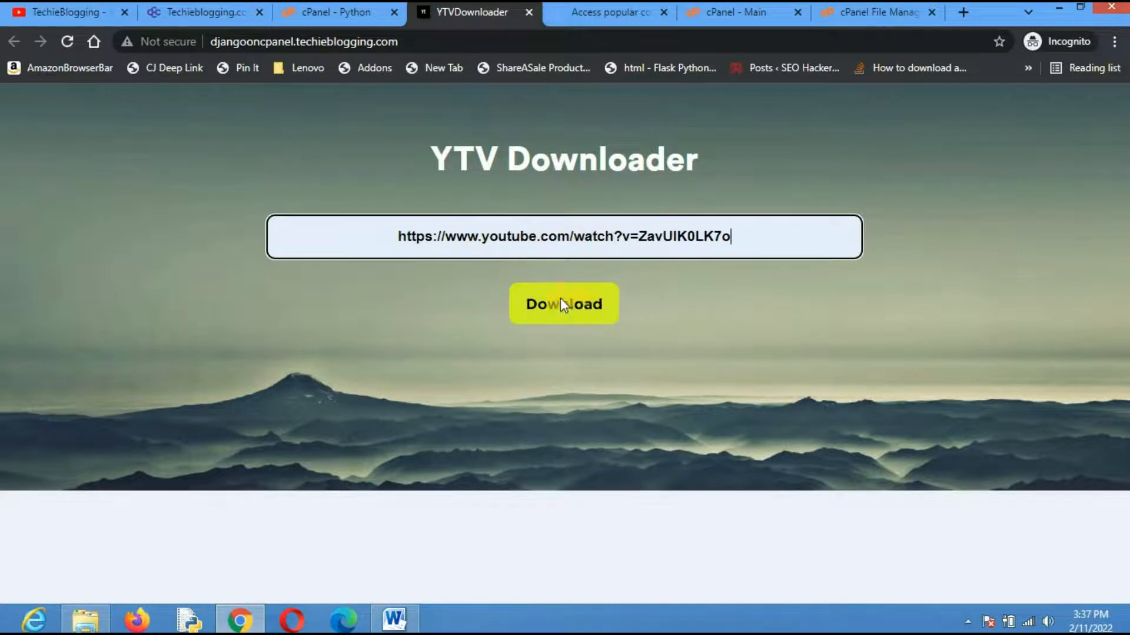
pyautogui.click(560, 300)
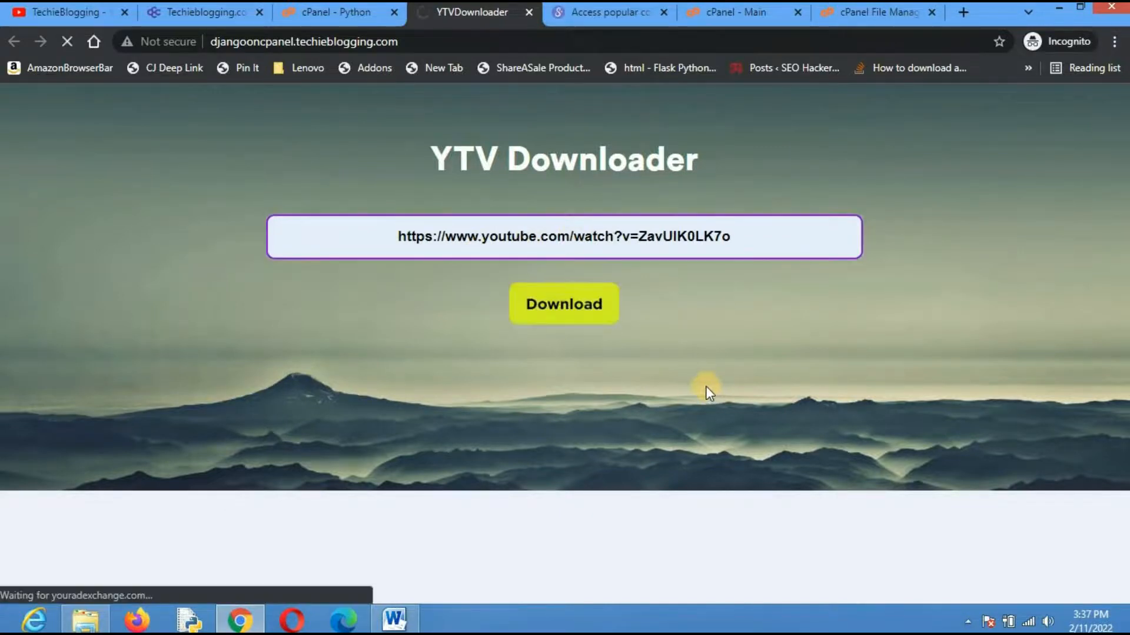
pyautogui.scroll(-4, 764, 396)
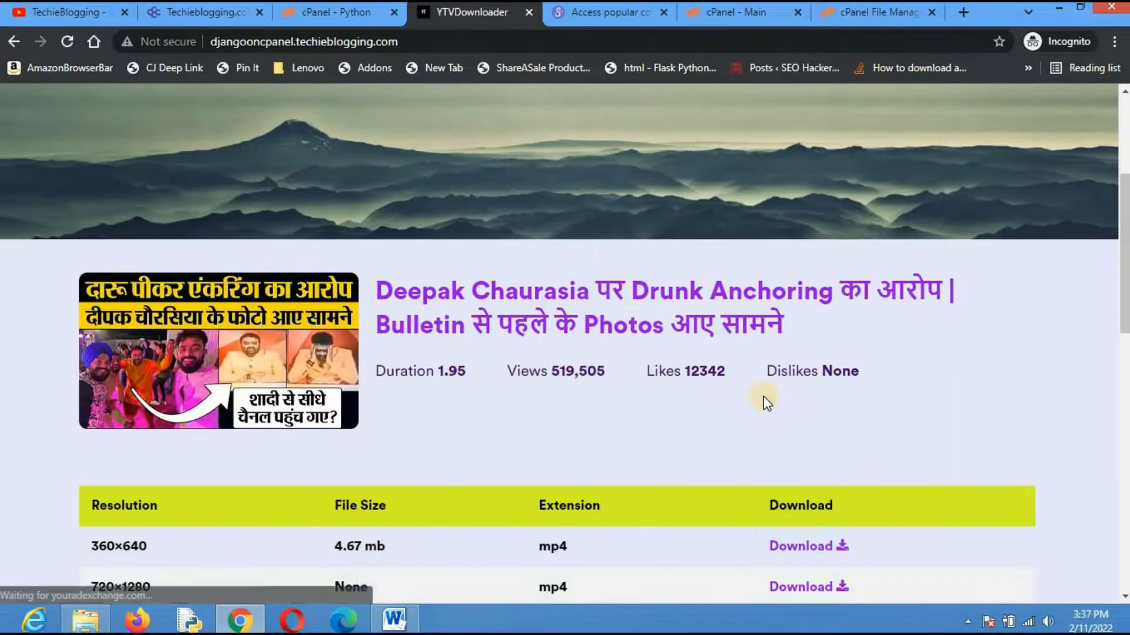
pyautogui.scroll(-4, 624, 359)
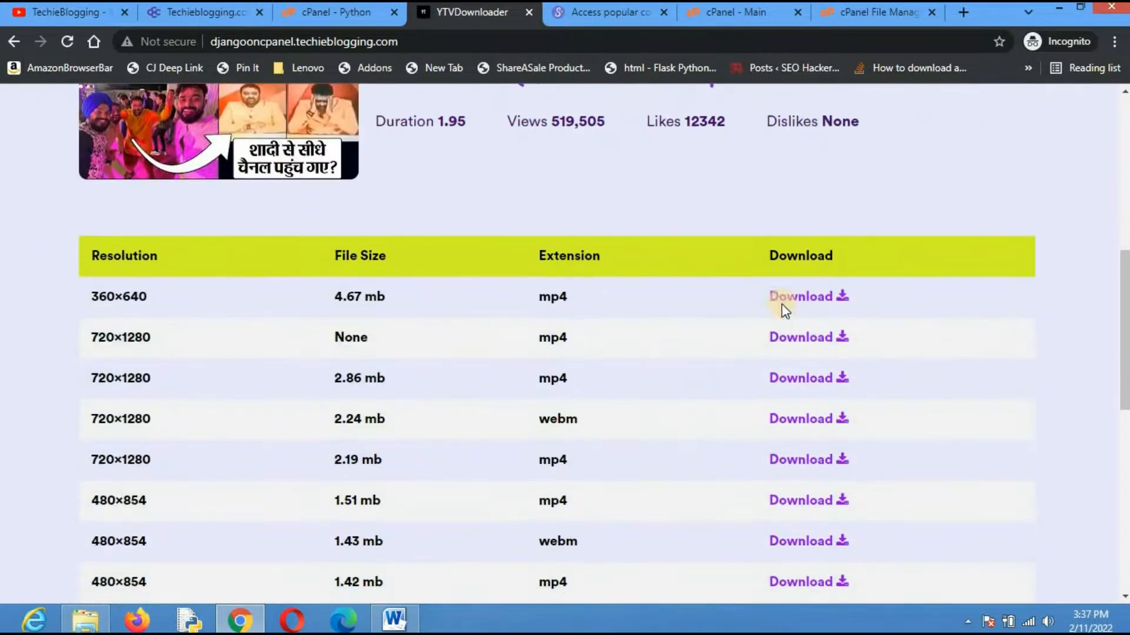
# Test the 360×640 and 720×1280 mp4 download links and return to the YTV Downloader results.
pyautogui.click(783, 301)
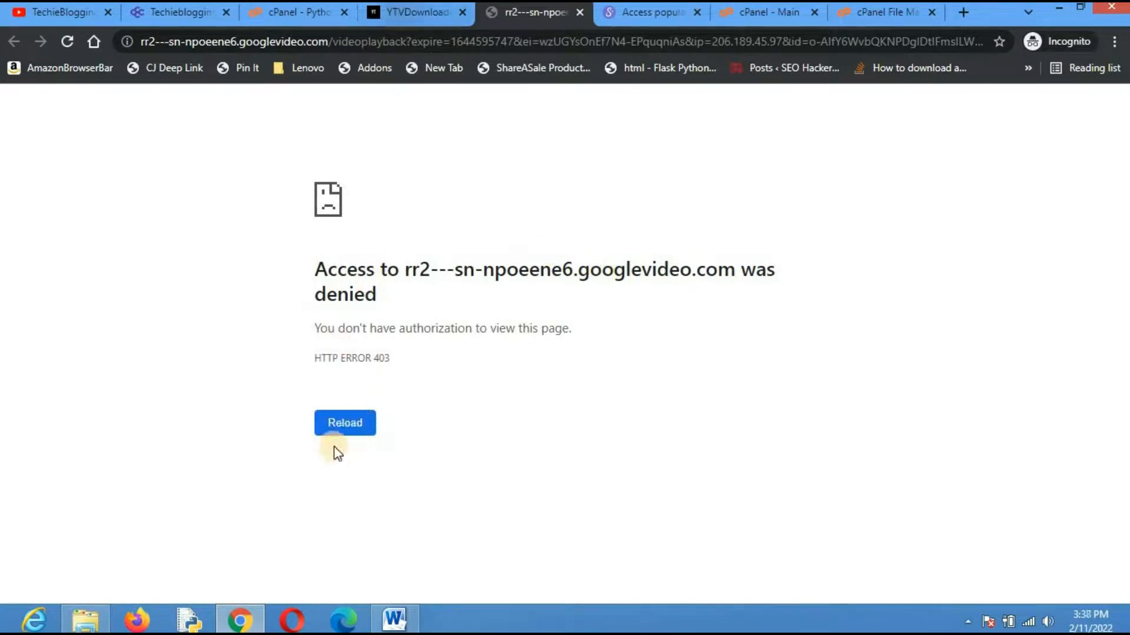
pyautogui.click(346, 425)
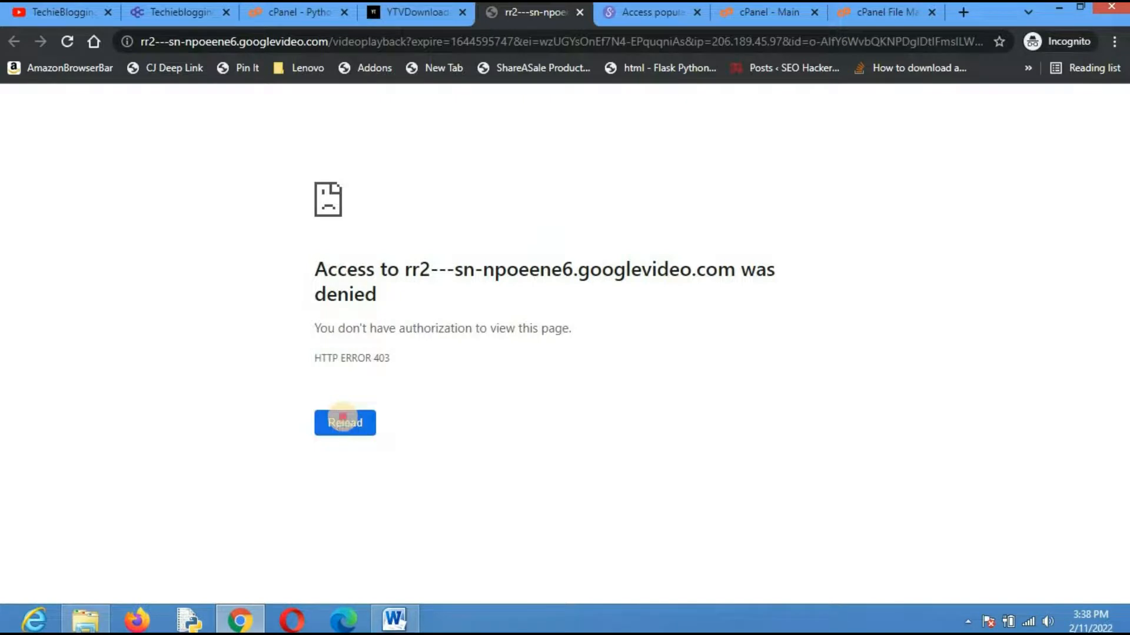
pyautogui.click(580, 12)
pyautogui.click(821, 344)
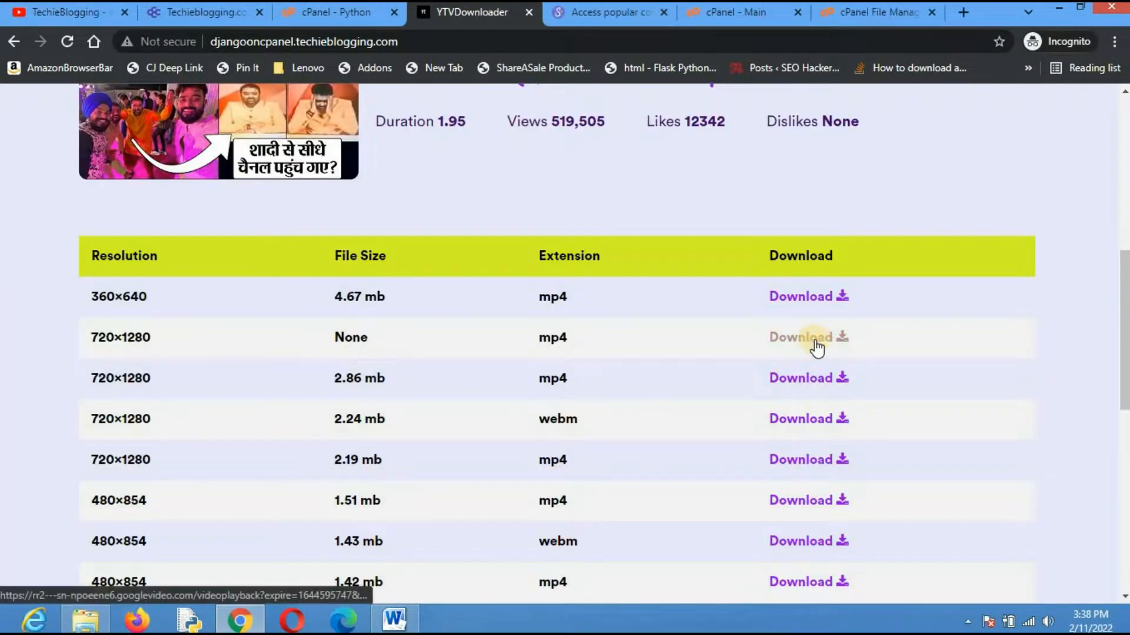
pyautogui.click(813, 380)
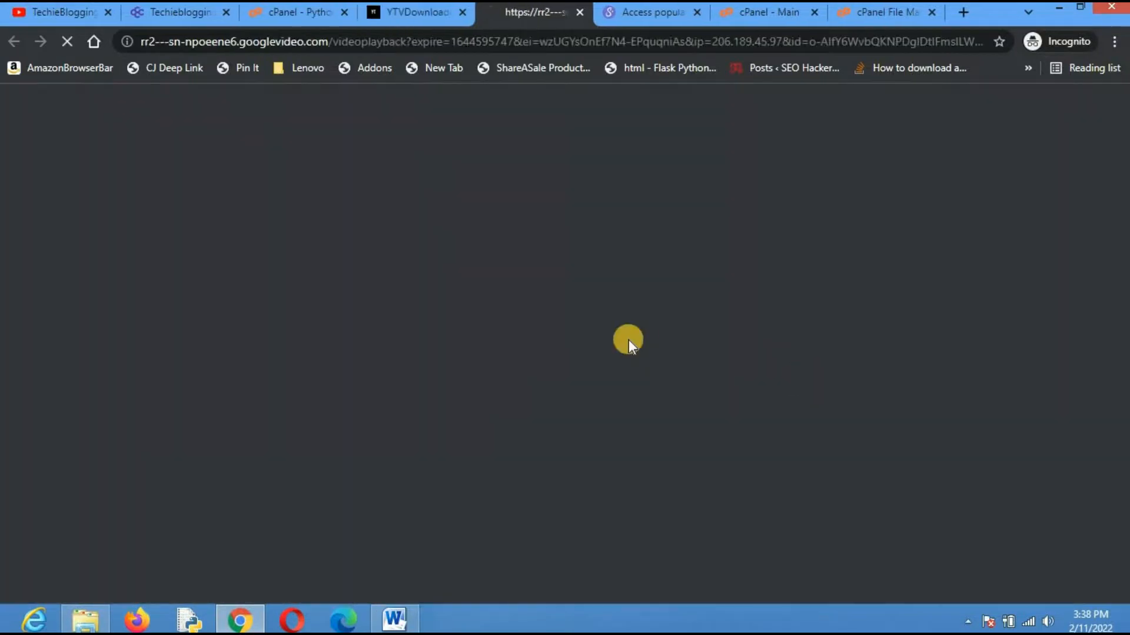
pyautogui.click(579, 12)
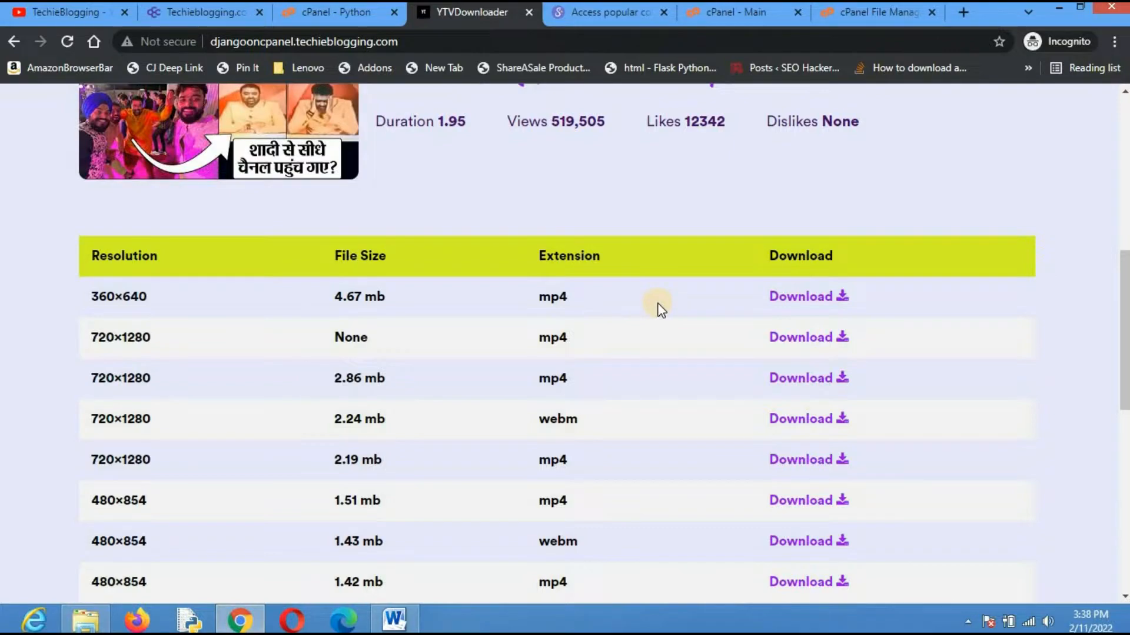
pyautogui.scroll(9, 659, 309)
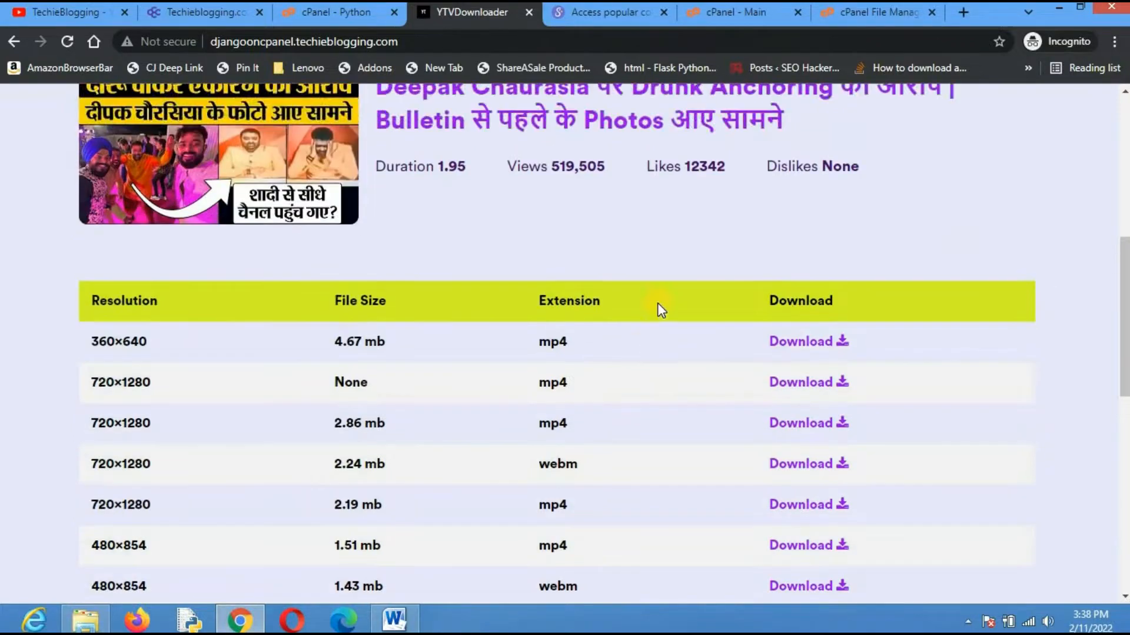